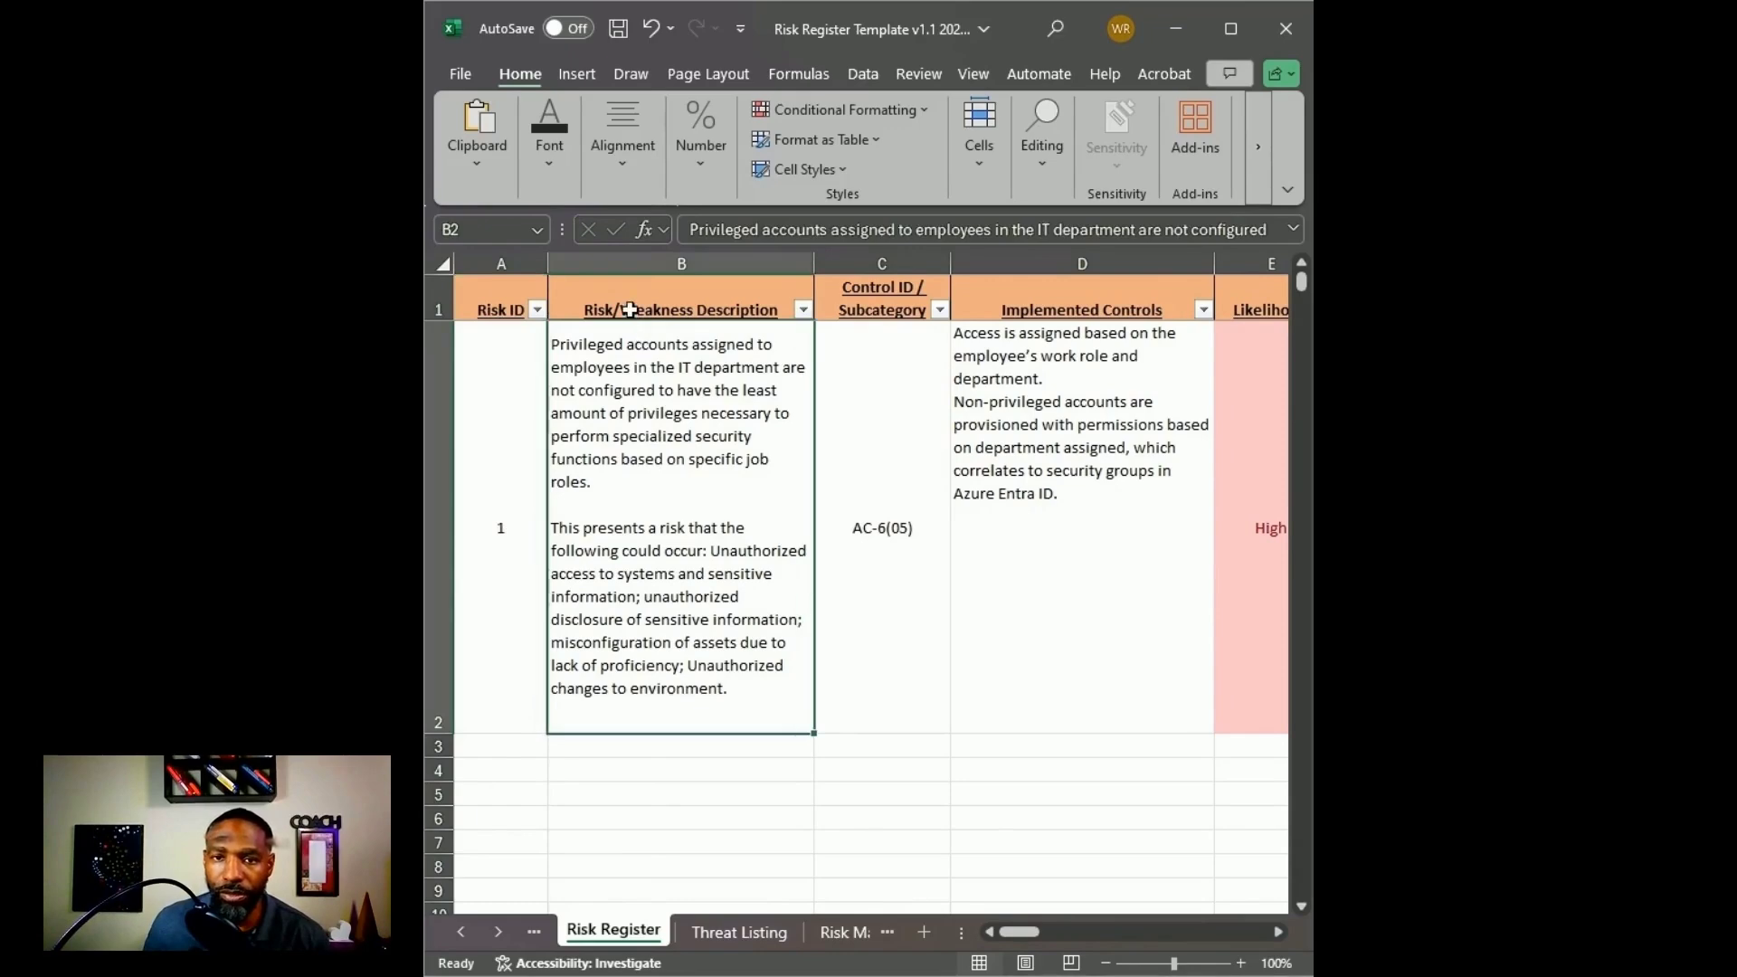
Highlight the weakness paragraph and the risk statement paragraph in turn within risk 1's Risk/Weakness Description.
{"action": "left_click", "coordinate": [630, 310]}
{"action": "left_click", "coordinate": [674, 429]}
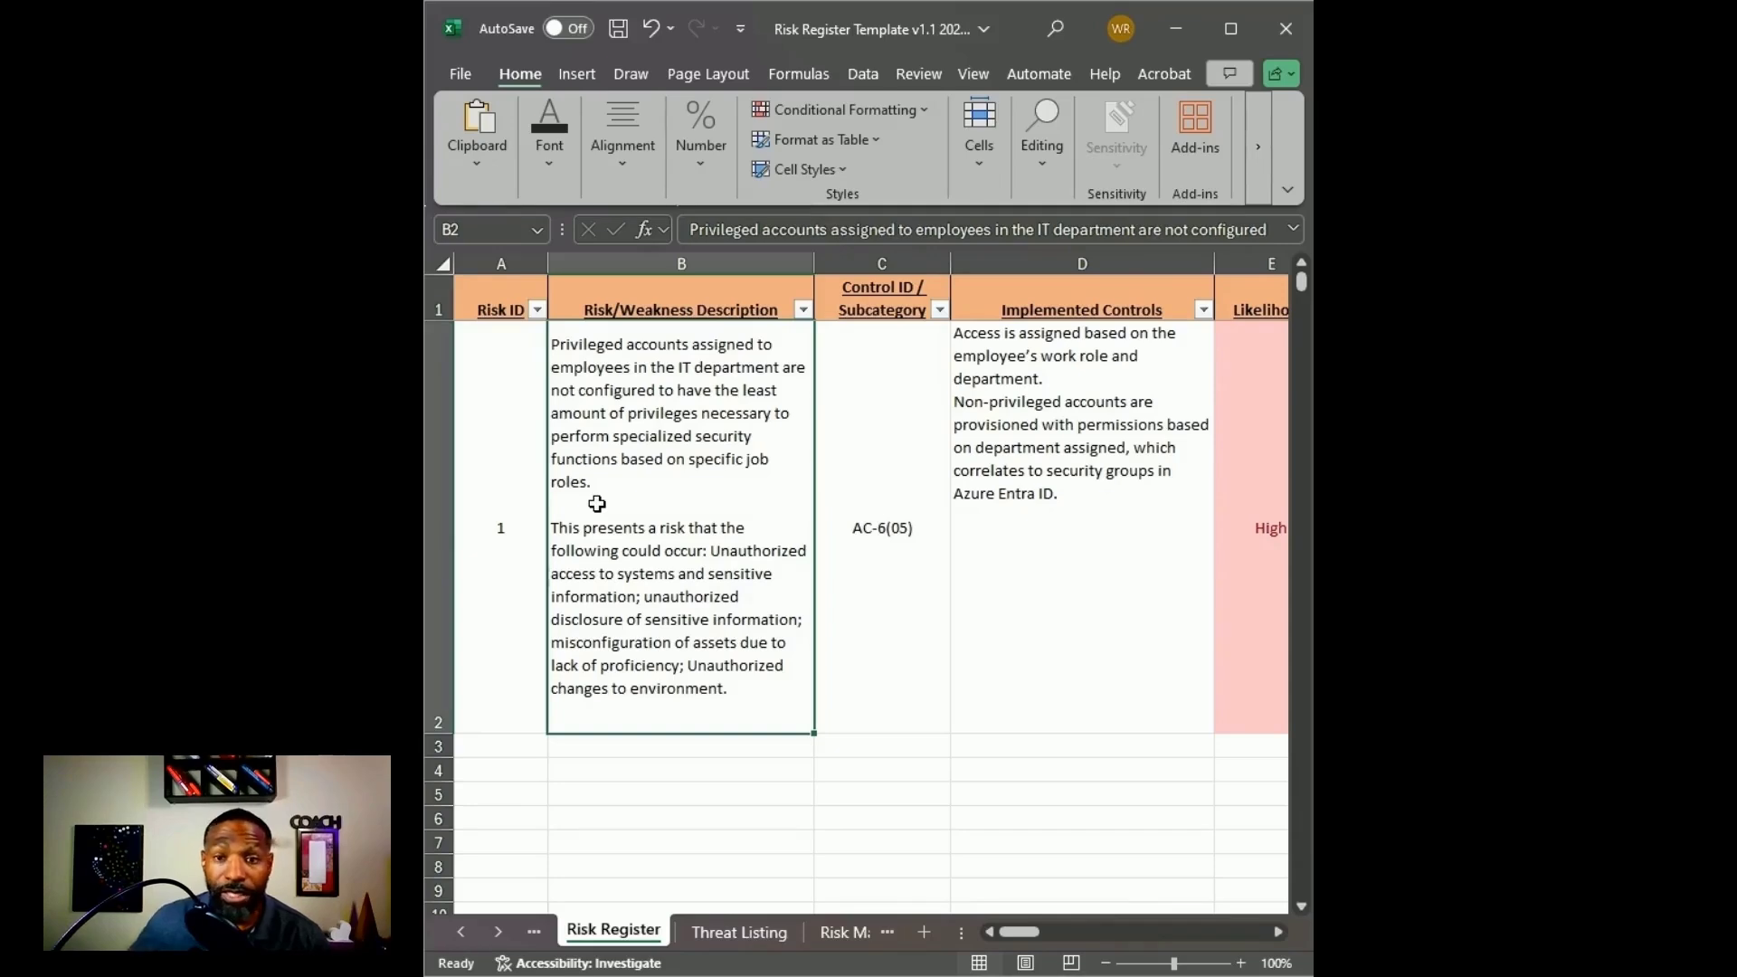
{"action": "double_click", "coordinate": [663, 463]}
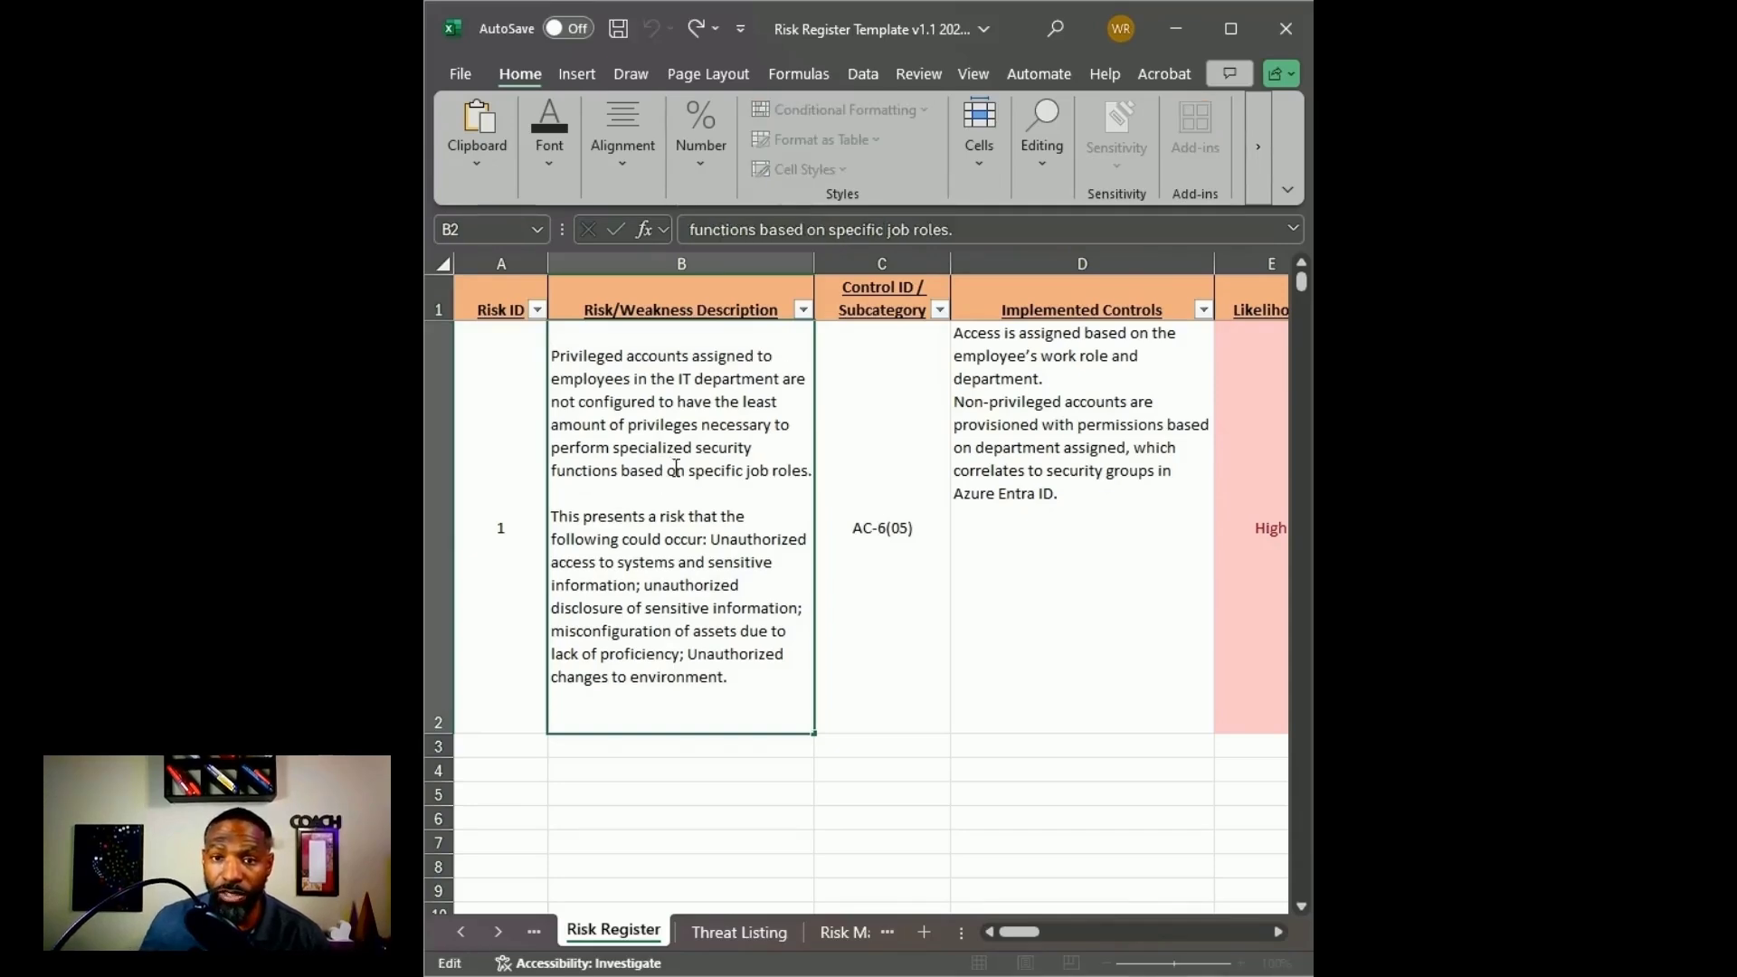
{"action": "left_click_drag", "start_coordinate": [554, 352], "coordinate": [809, 475]}
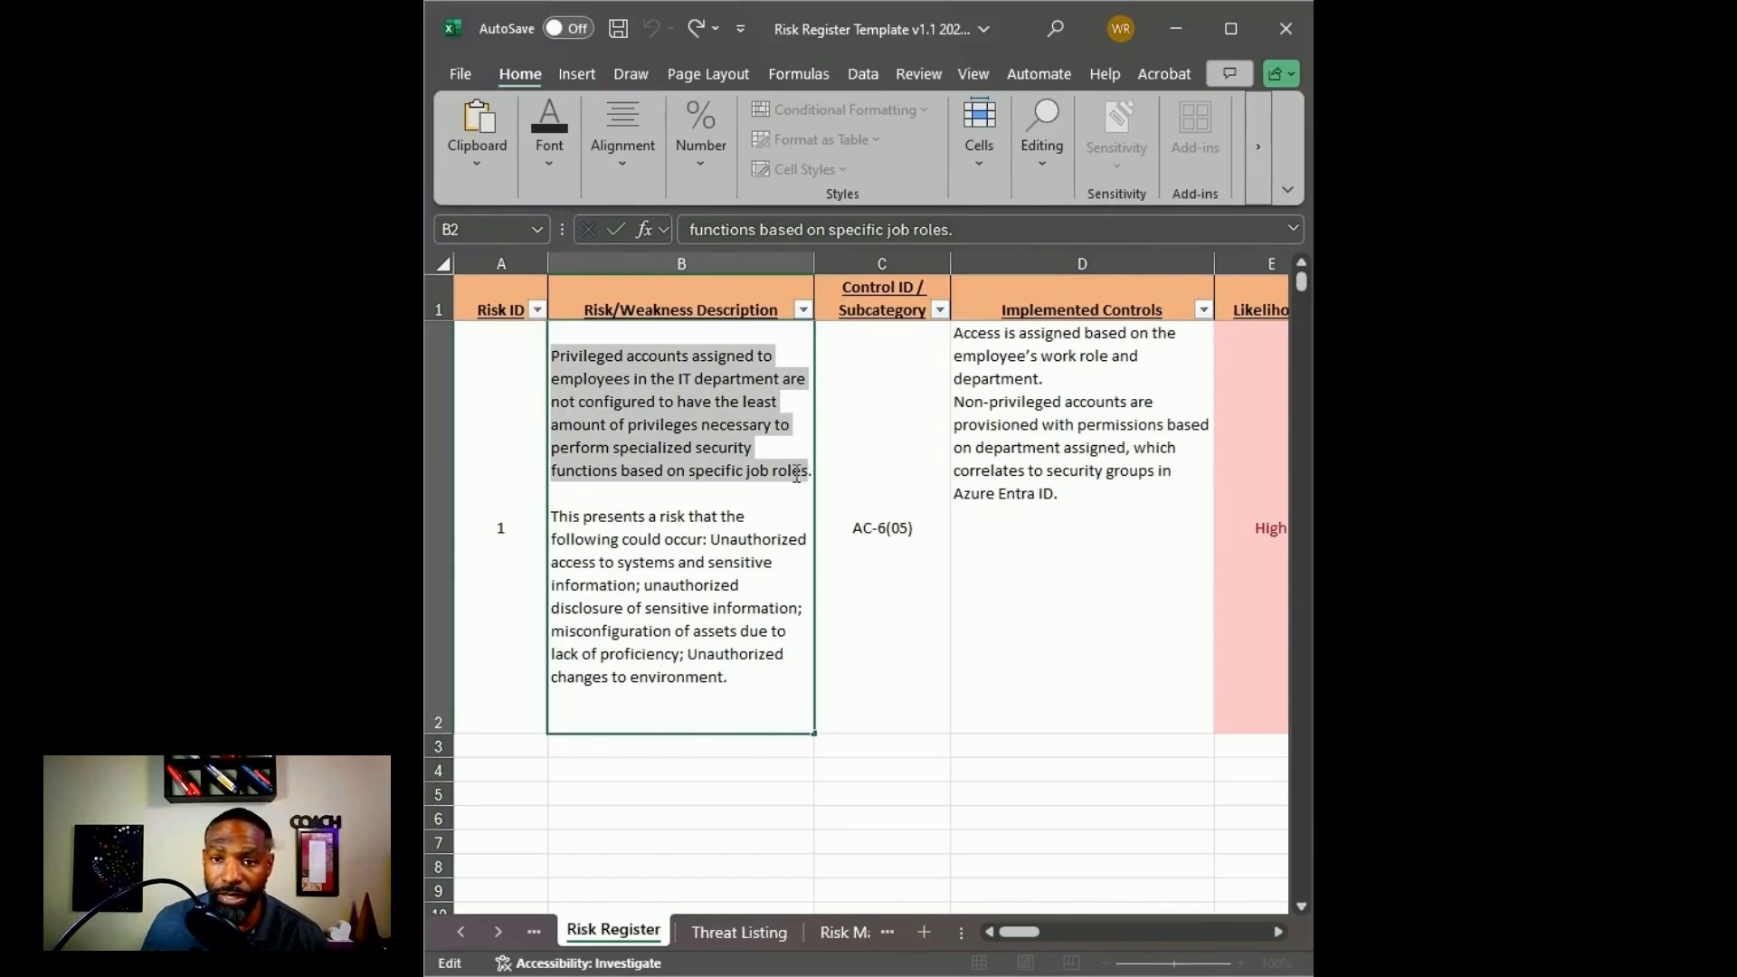
{"action": "left_click", "coordinate": [657, 448]}
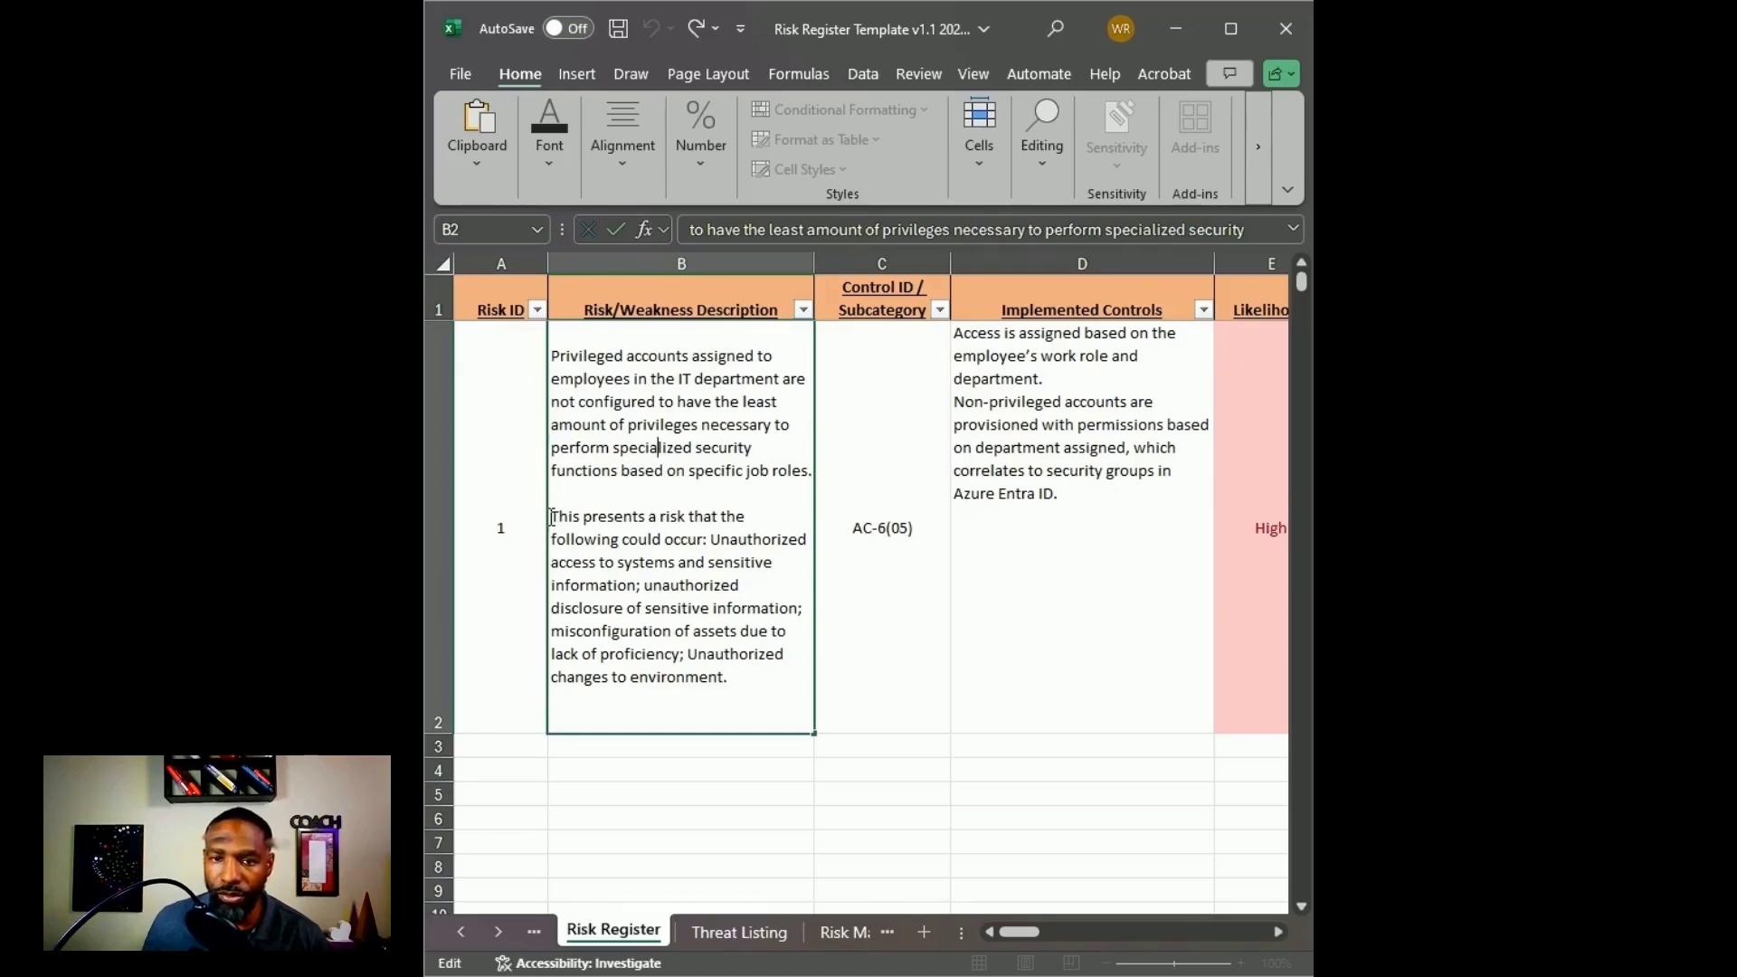
{"action": "left_click_drag", "start_coordinate": [552, 518], "coordinate": [754, 683]}
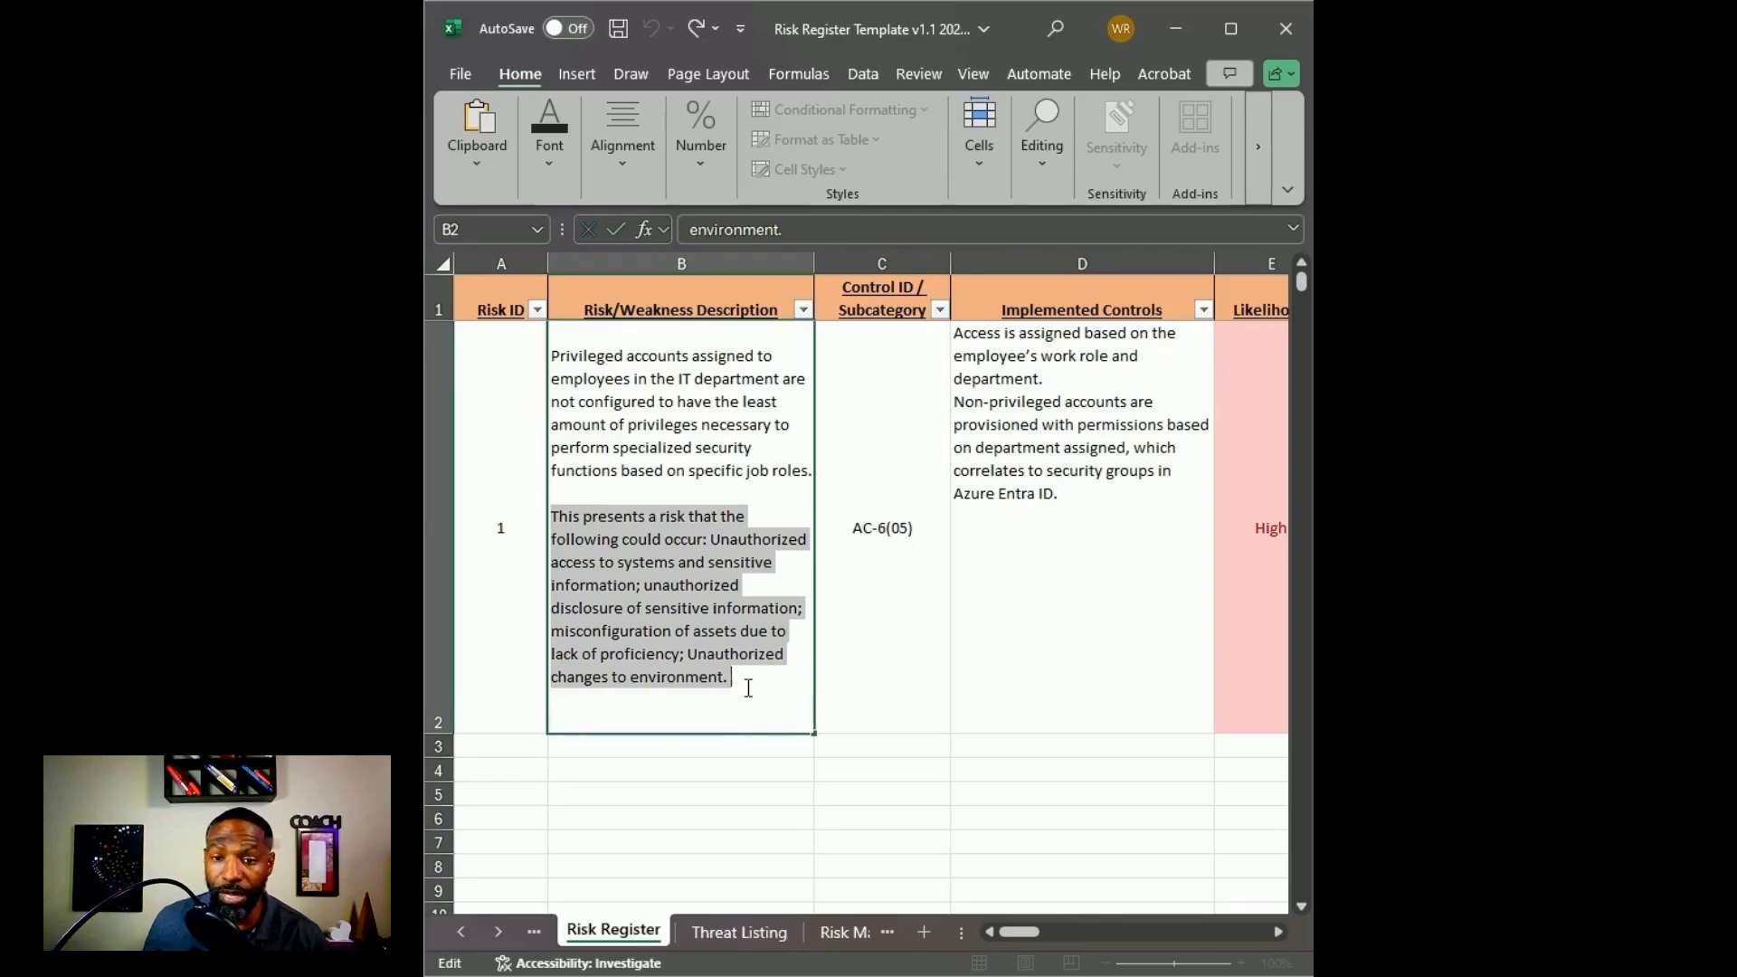
Open the Threat Listing sheet and review its introduction and the Threat-Source entries down to Incomplete documentation.
{"action": "left_click", "coordinate": [736, 932]}
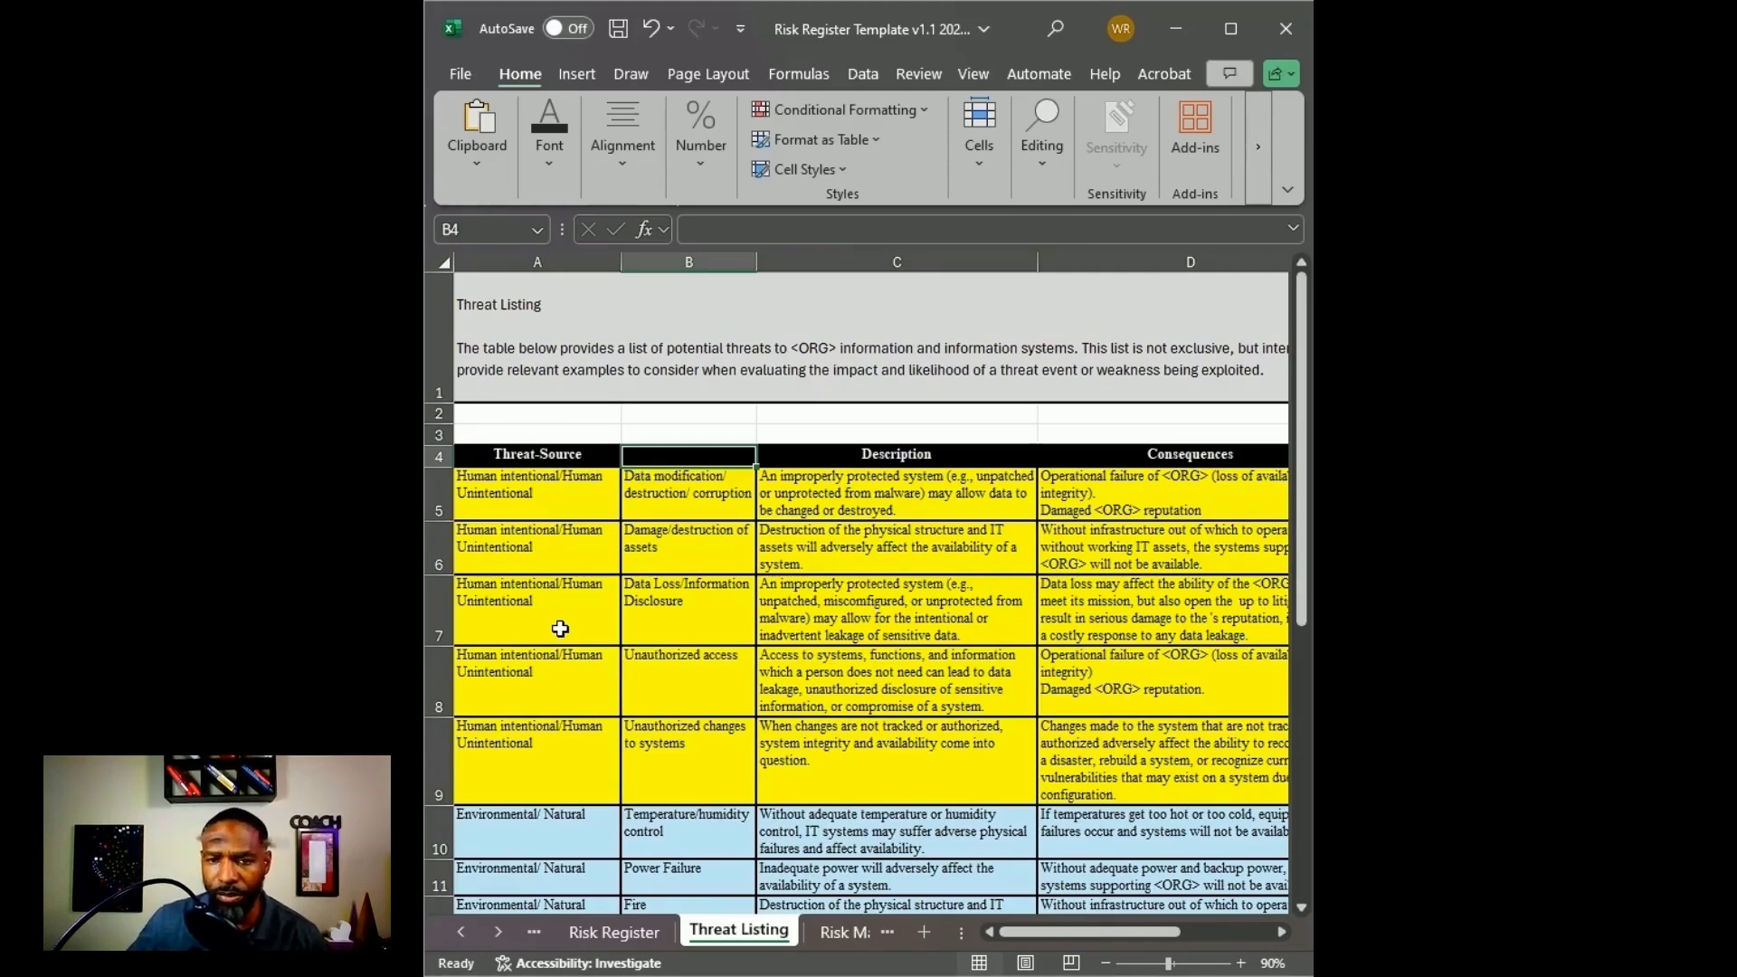
{"action": "left_click", "coordinate": [528, 332]}
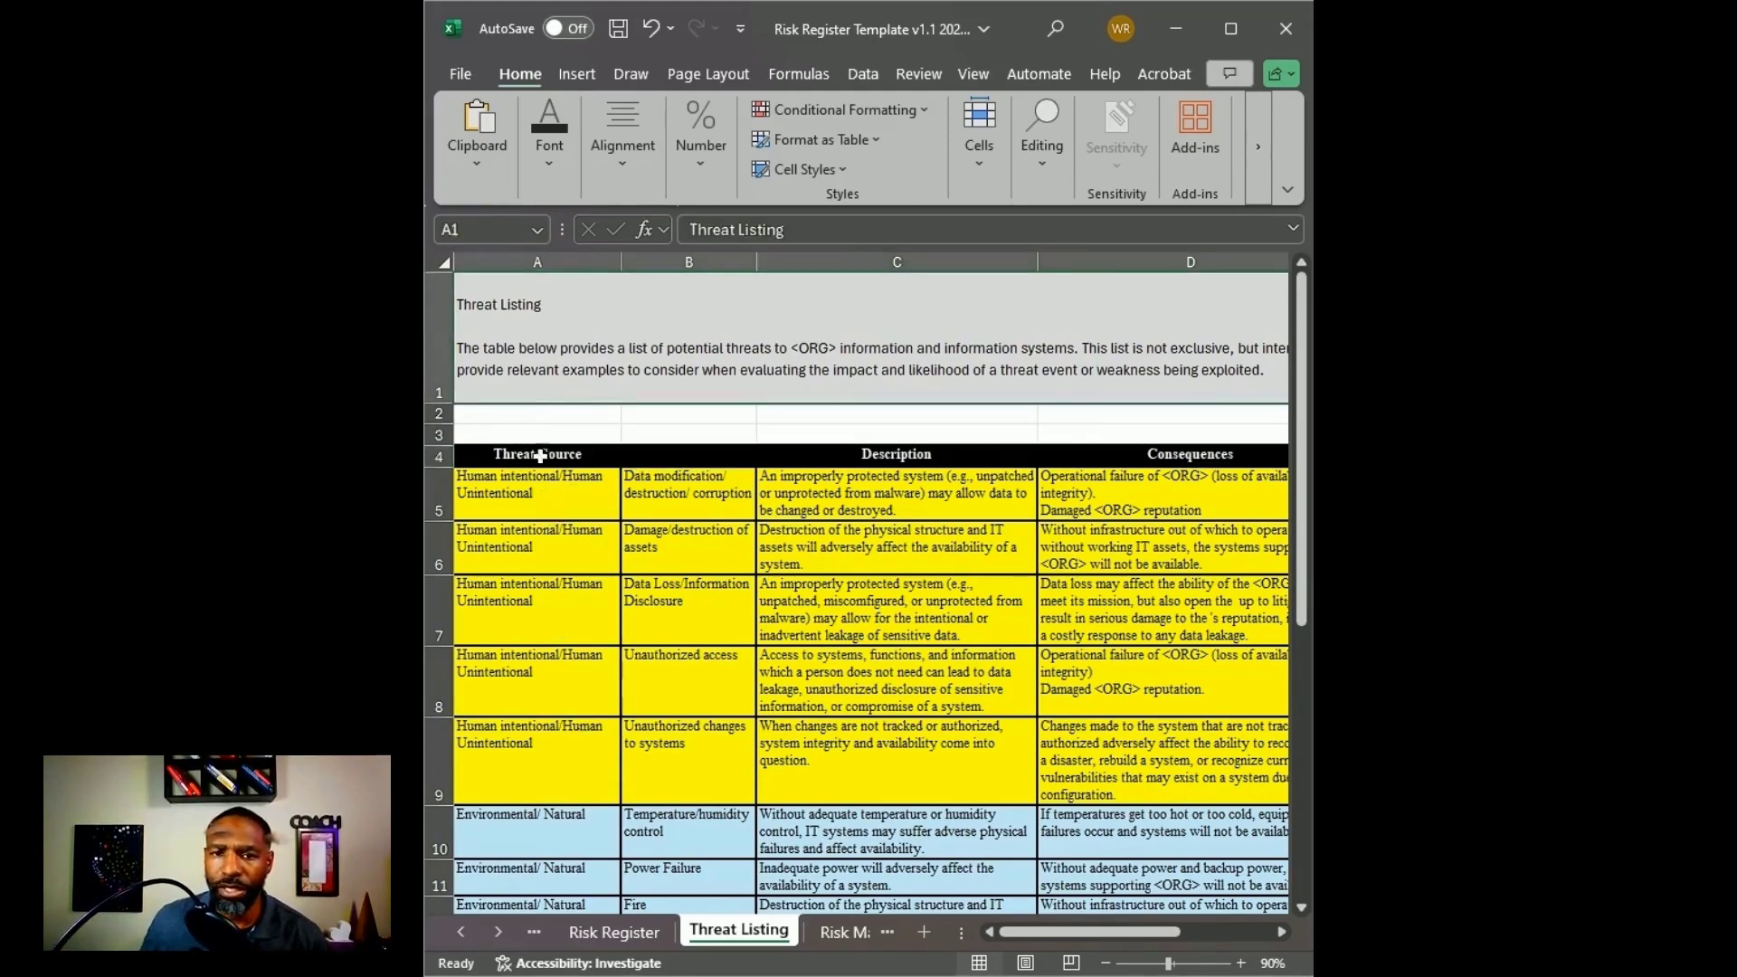
{"action": "scroll", "coordinate": [539, 579], "scroll_direction": "down", "scroll_amount": 1}
{"action": "scroll", "coordinate": [539, 580], "scroll_direction": "down", "scroll_amount": 4}
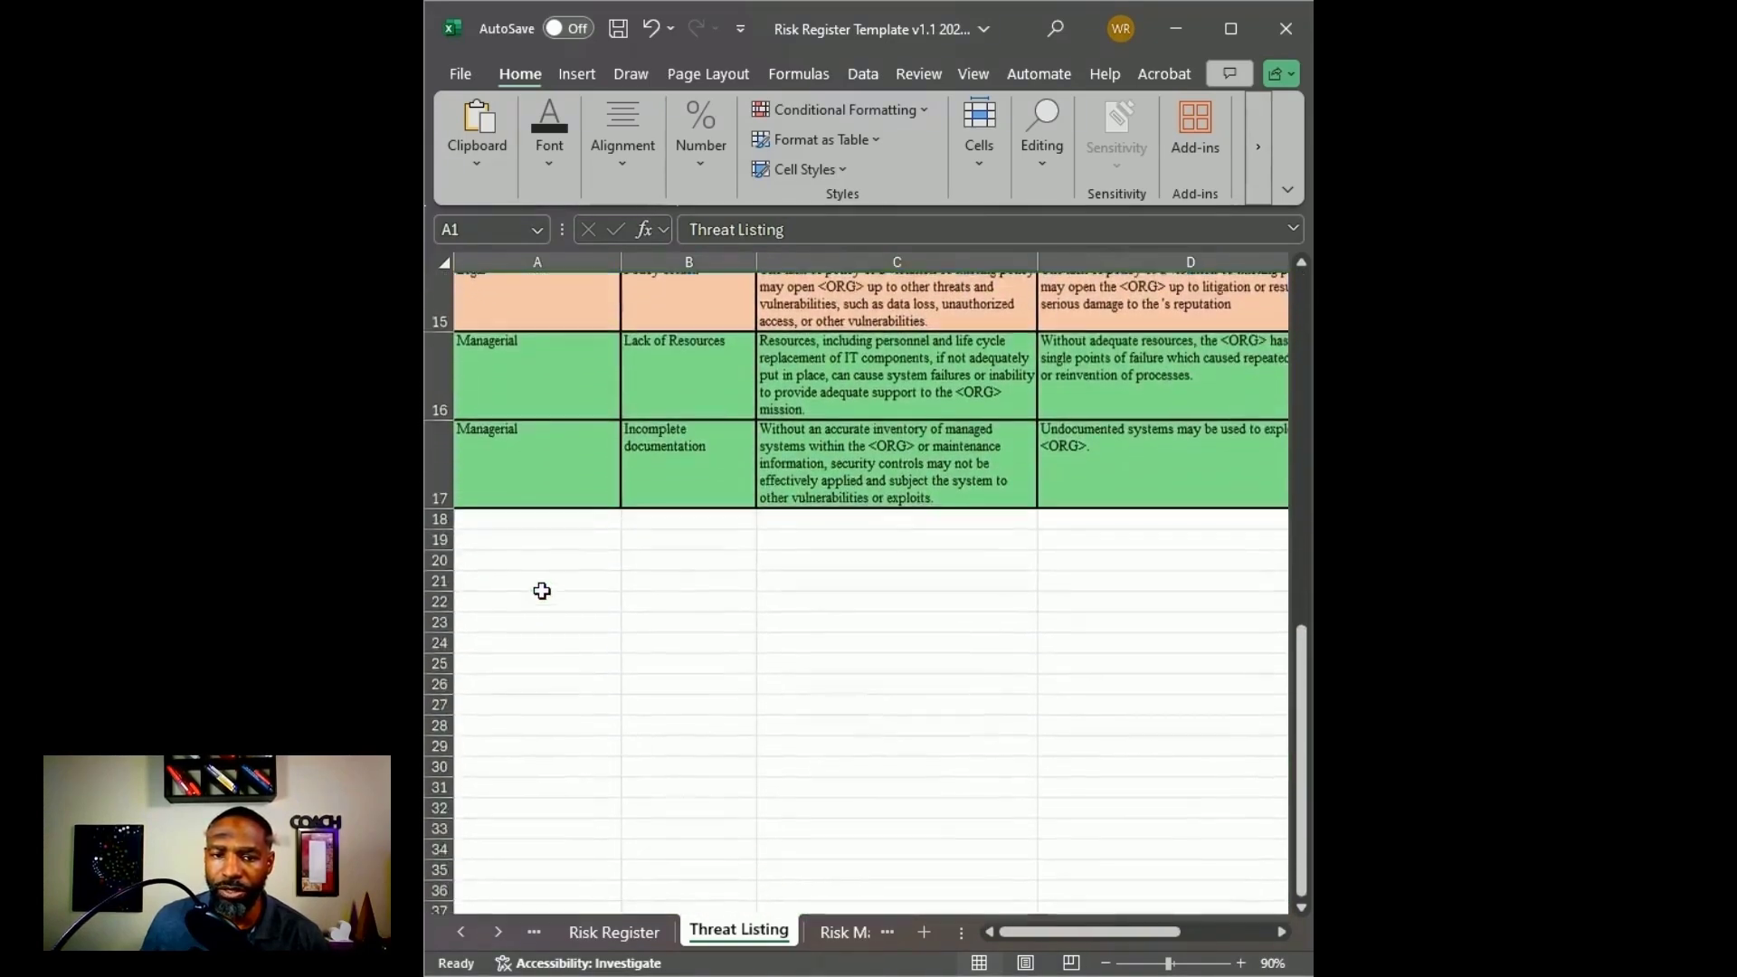
{"action": "scroll", "coordinate": [540, 581], "scroll_direction": "up", "scroll_amount": 5}
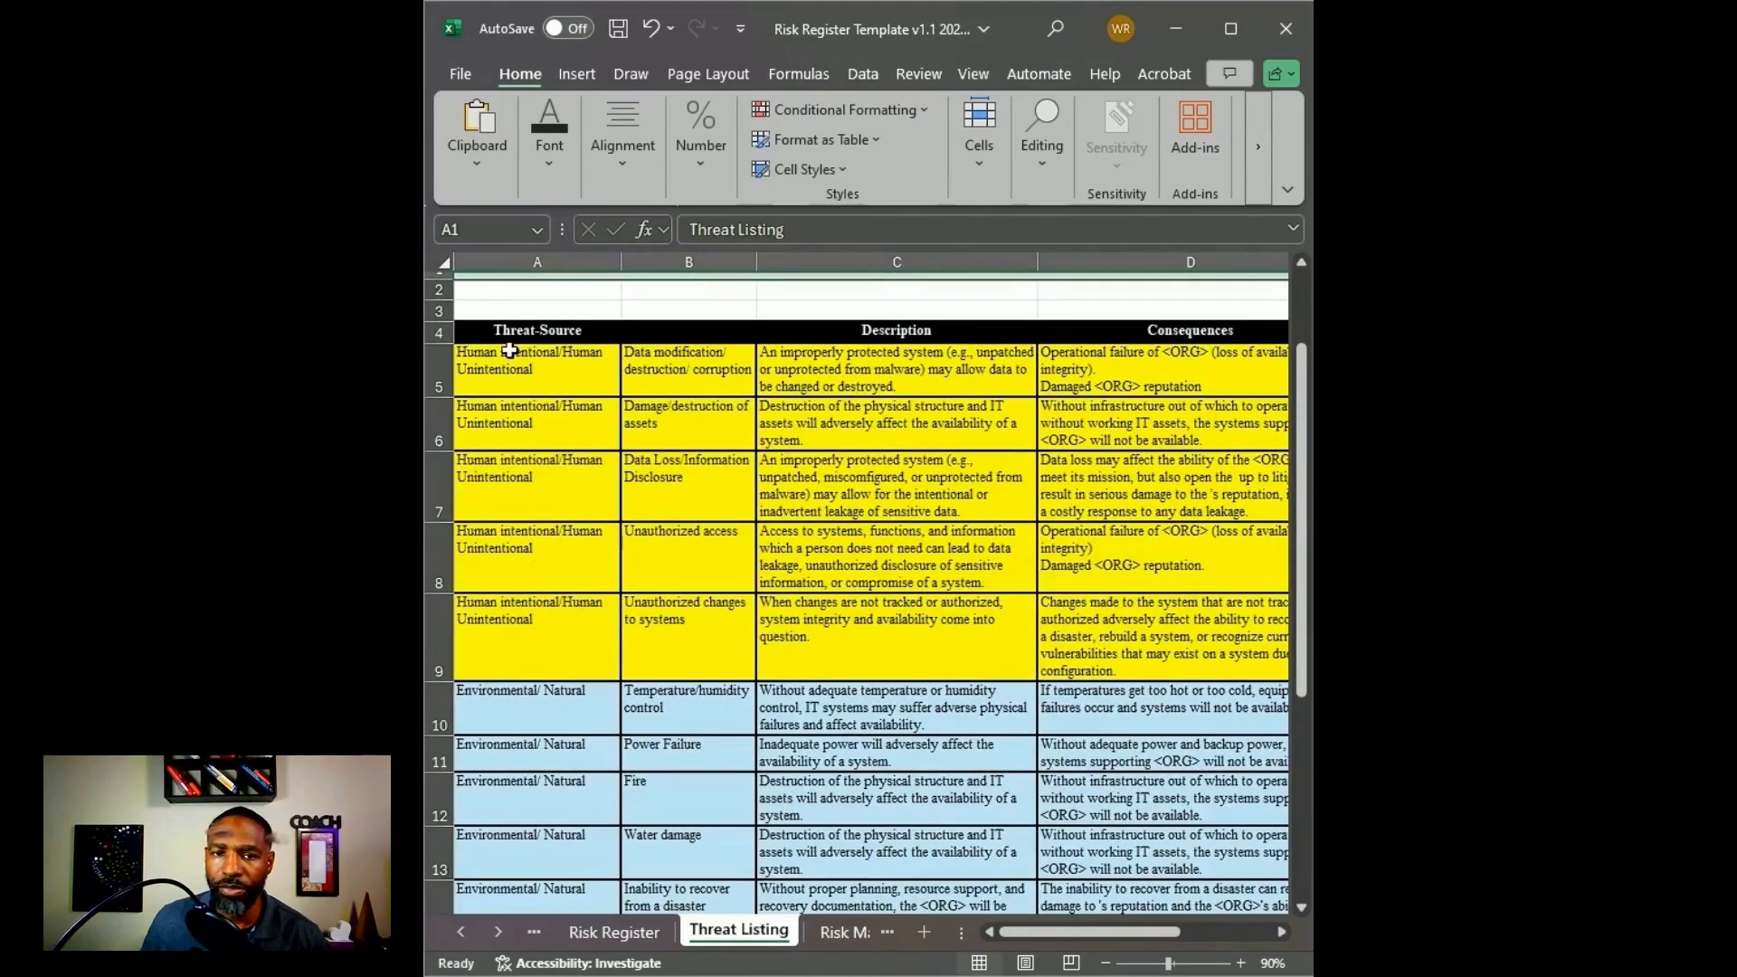
{"action": "left_click_drag", "start_coordinate": [515, 351], "coordinate": [519, 853]}
{"action": "left_click", "coordinate": [699, 800]}
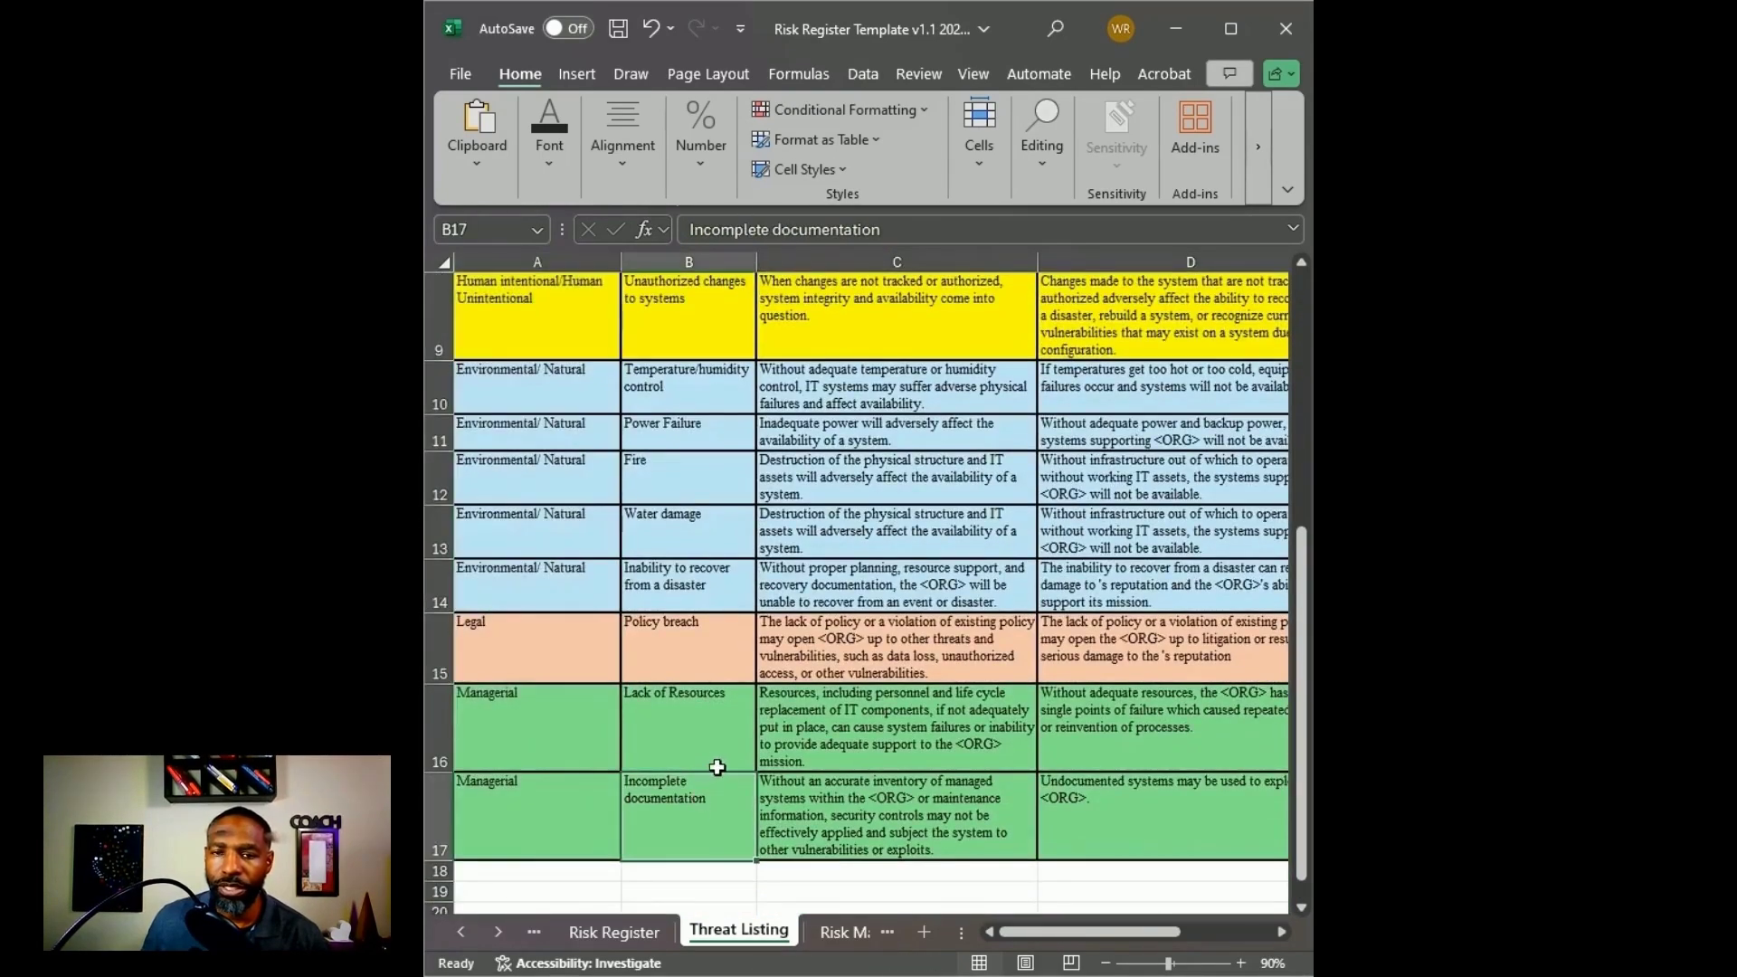
{"action": "scroll", "coordinate": [494, 418], "scroll_direction": "up", "scroll_amount": 3}
Examine the Human intentional/Human Unintentional threats one by one, from data modification to unauthorized changes to systems, including the consequences of the last.
{"action": "left_click_drag", "start_coordinate": [493, 418], "coordinate": [1172, 682]}
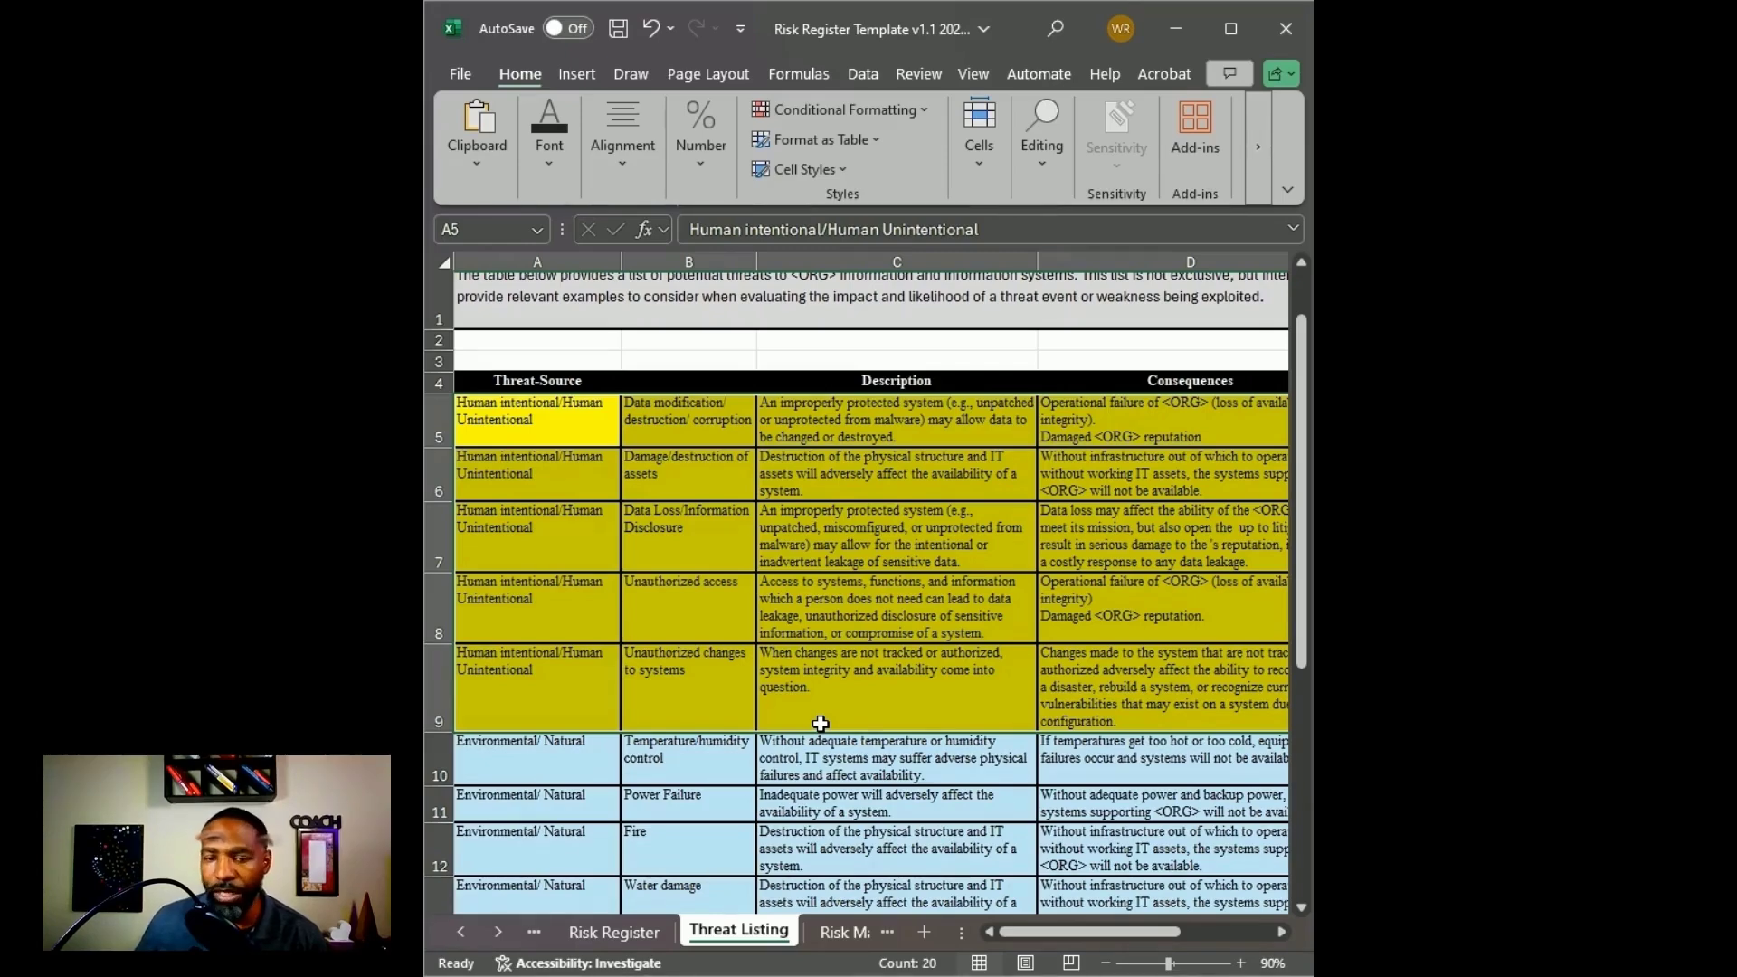
{"action": "left_click", "coordinate": [702, 517]}
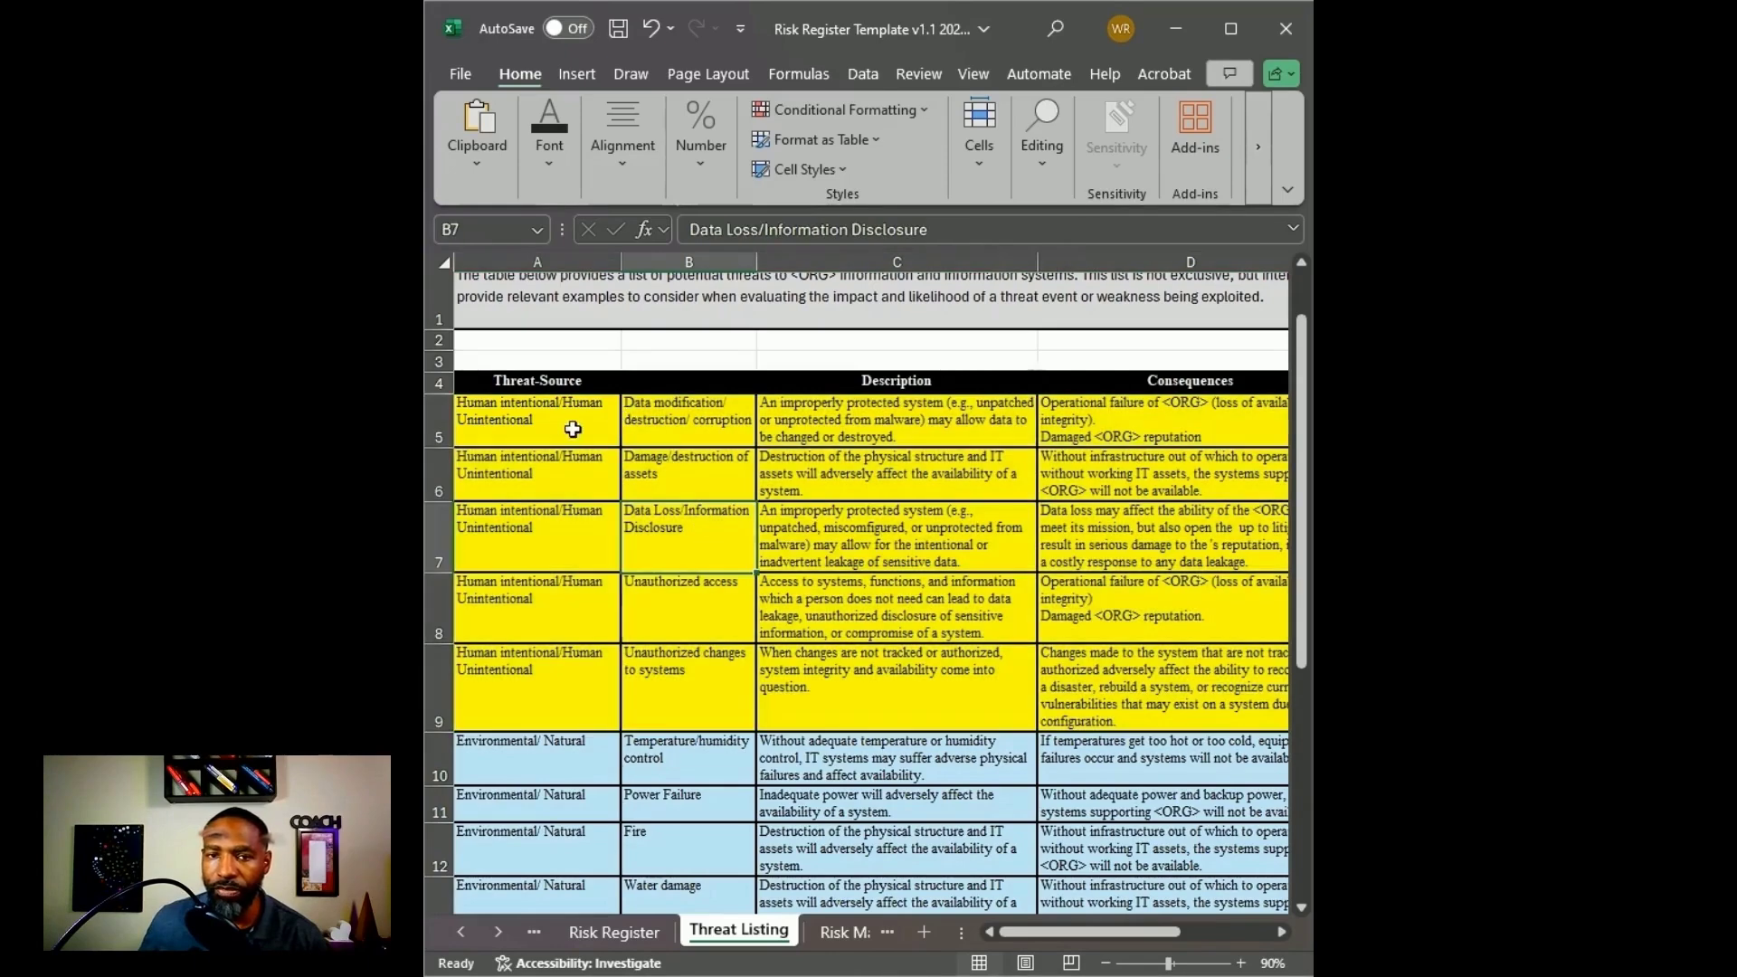
{"action": "left_click", "coordinate": [659, 425]}
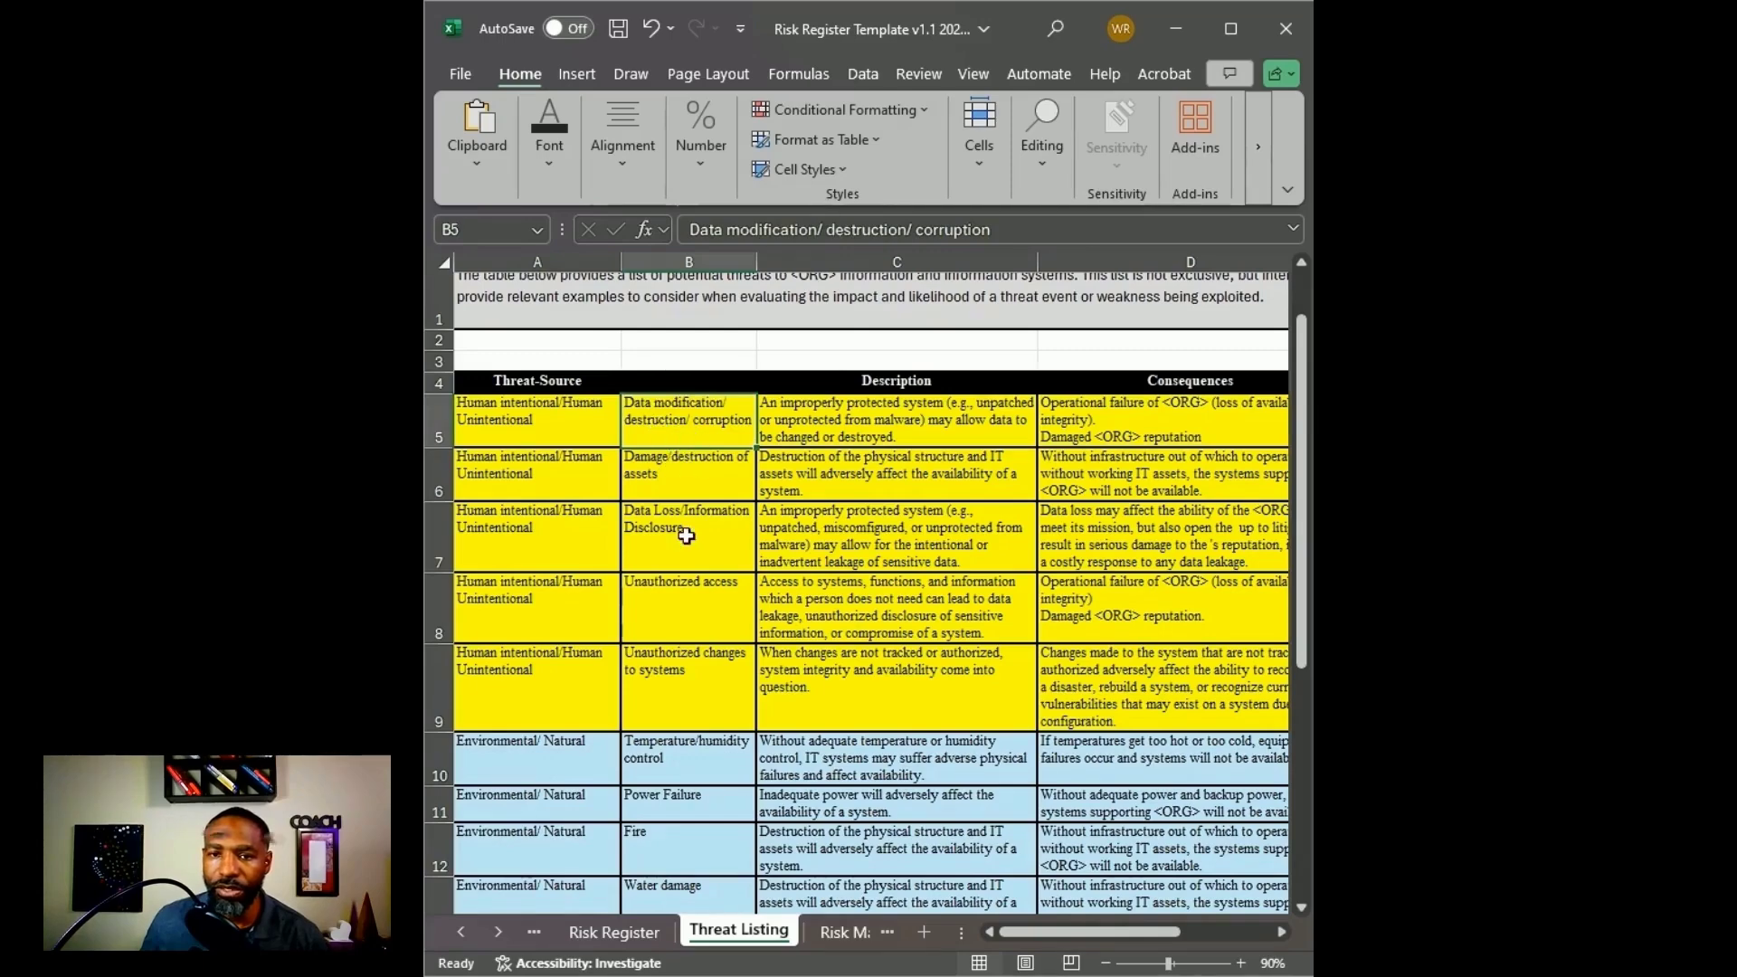
{"action": "left_click", "coordinate": [676, 491]}
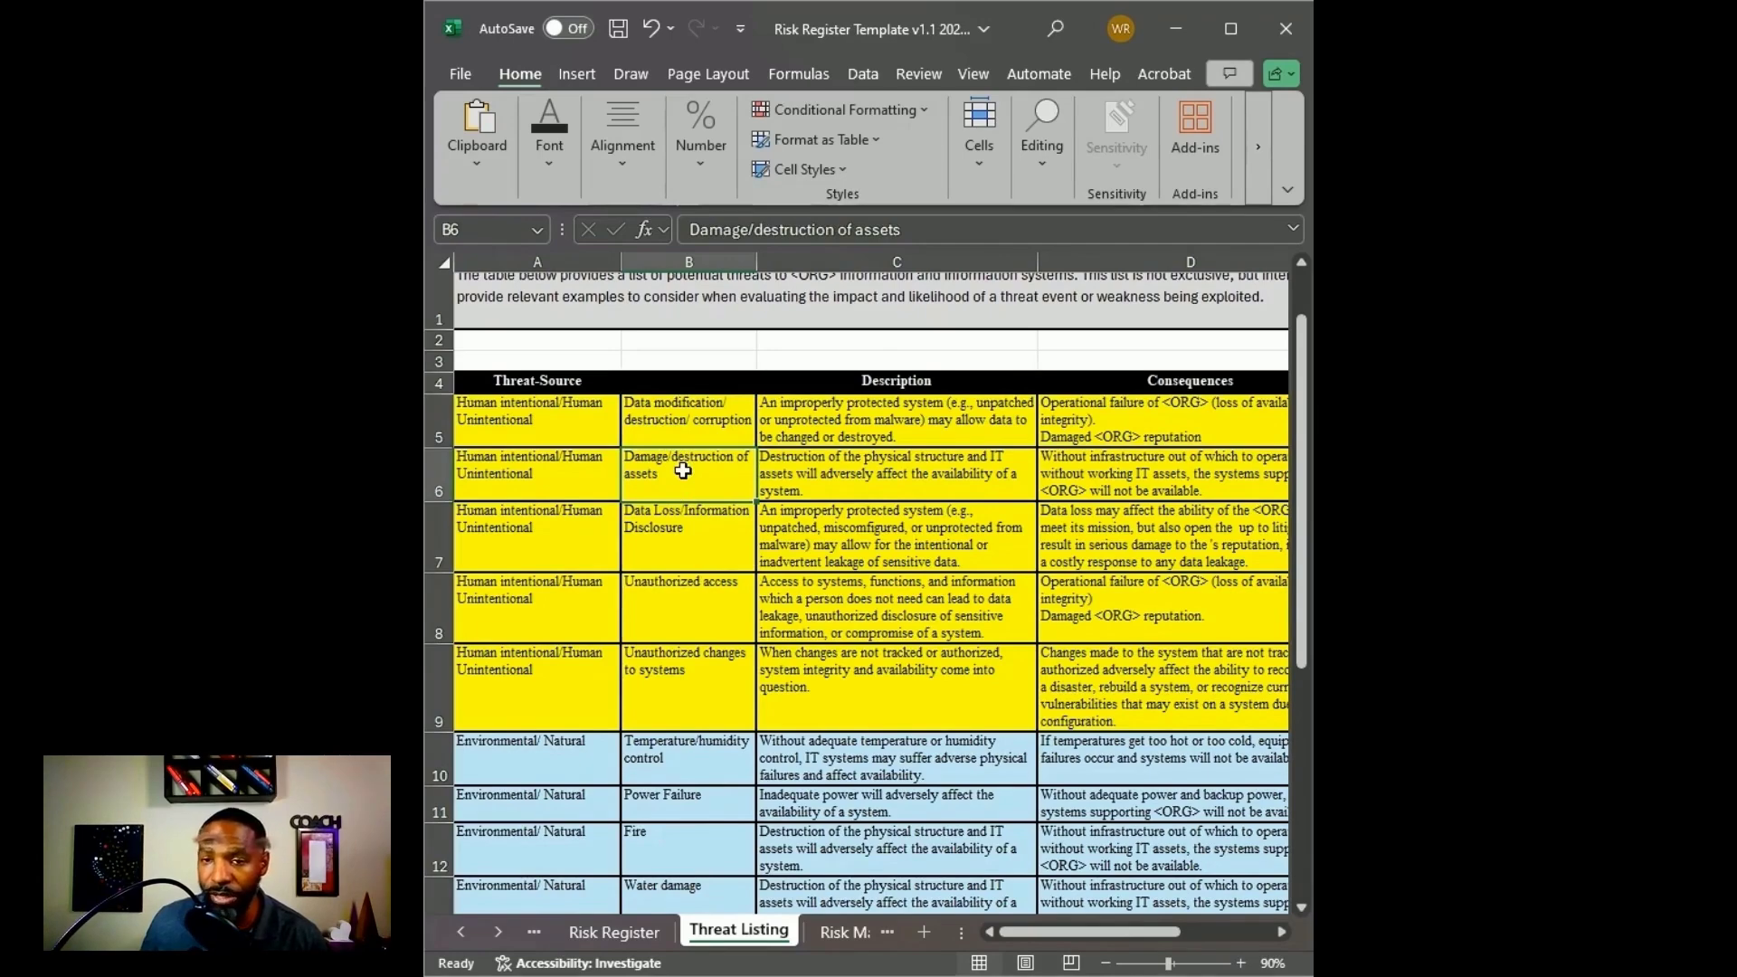
{"action": "left_click", "coordinate": [802, 483]}
{"action": "left_click", "coordinate": [717, 488]}
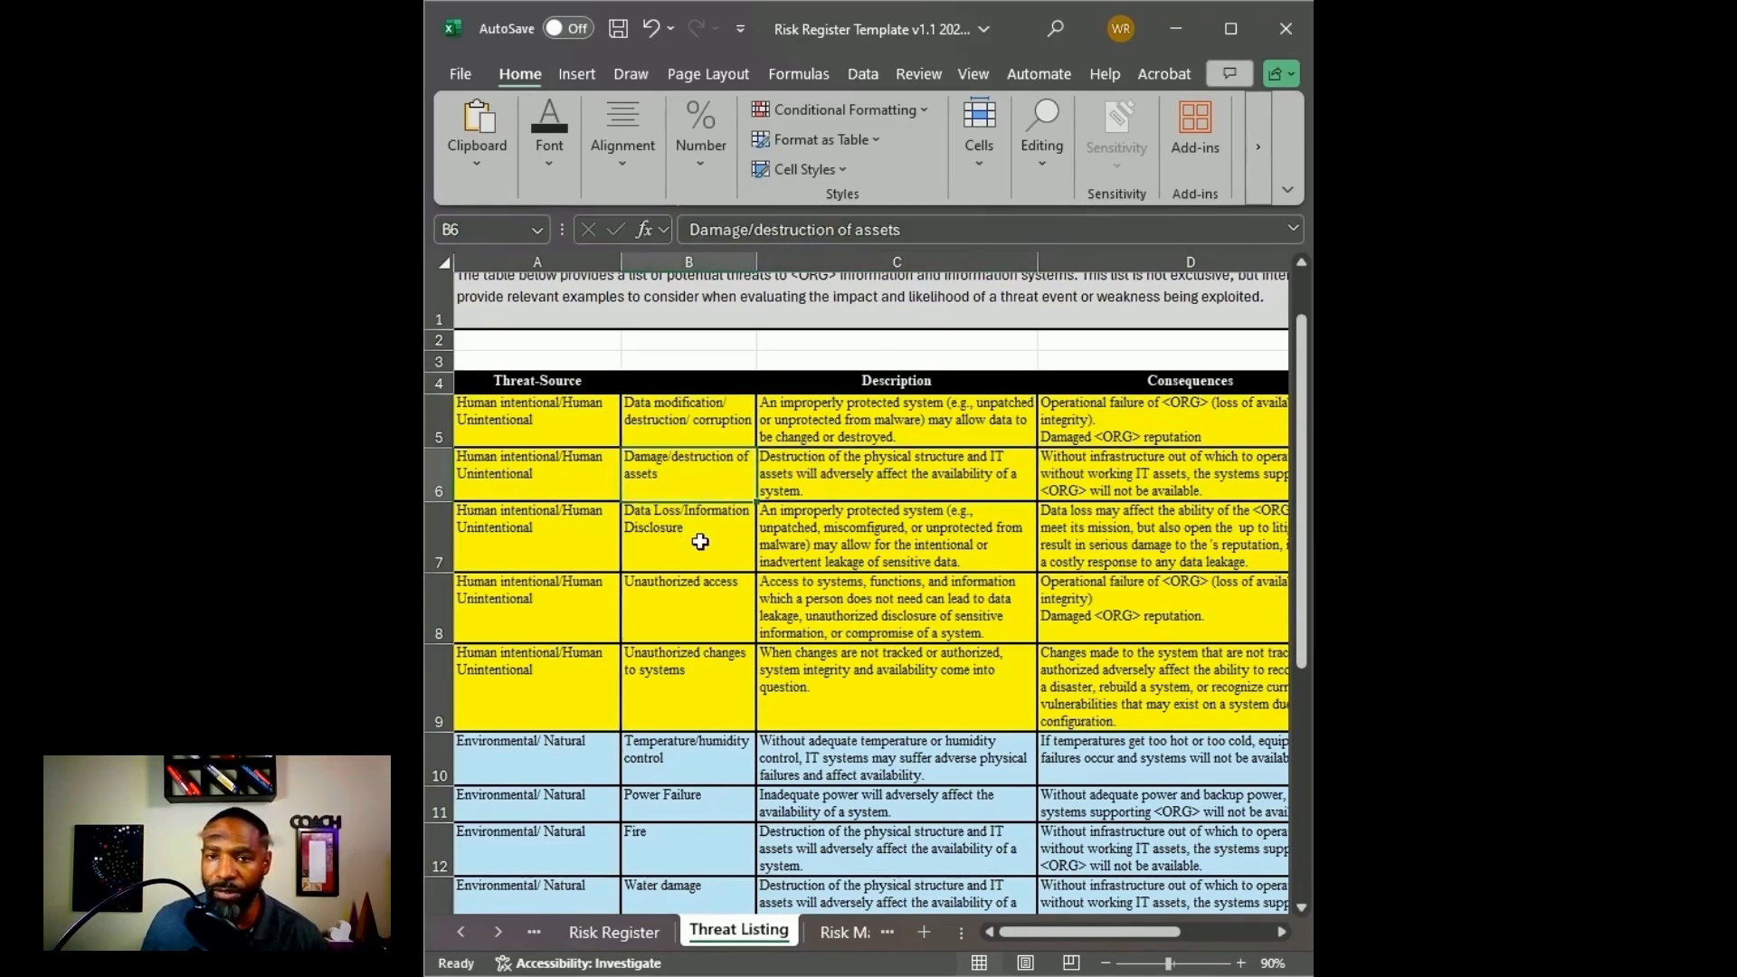
{"action": "left_click", "coordinate": [660, 523]}
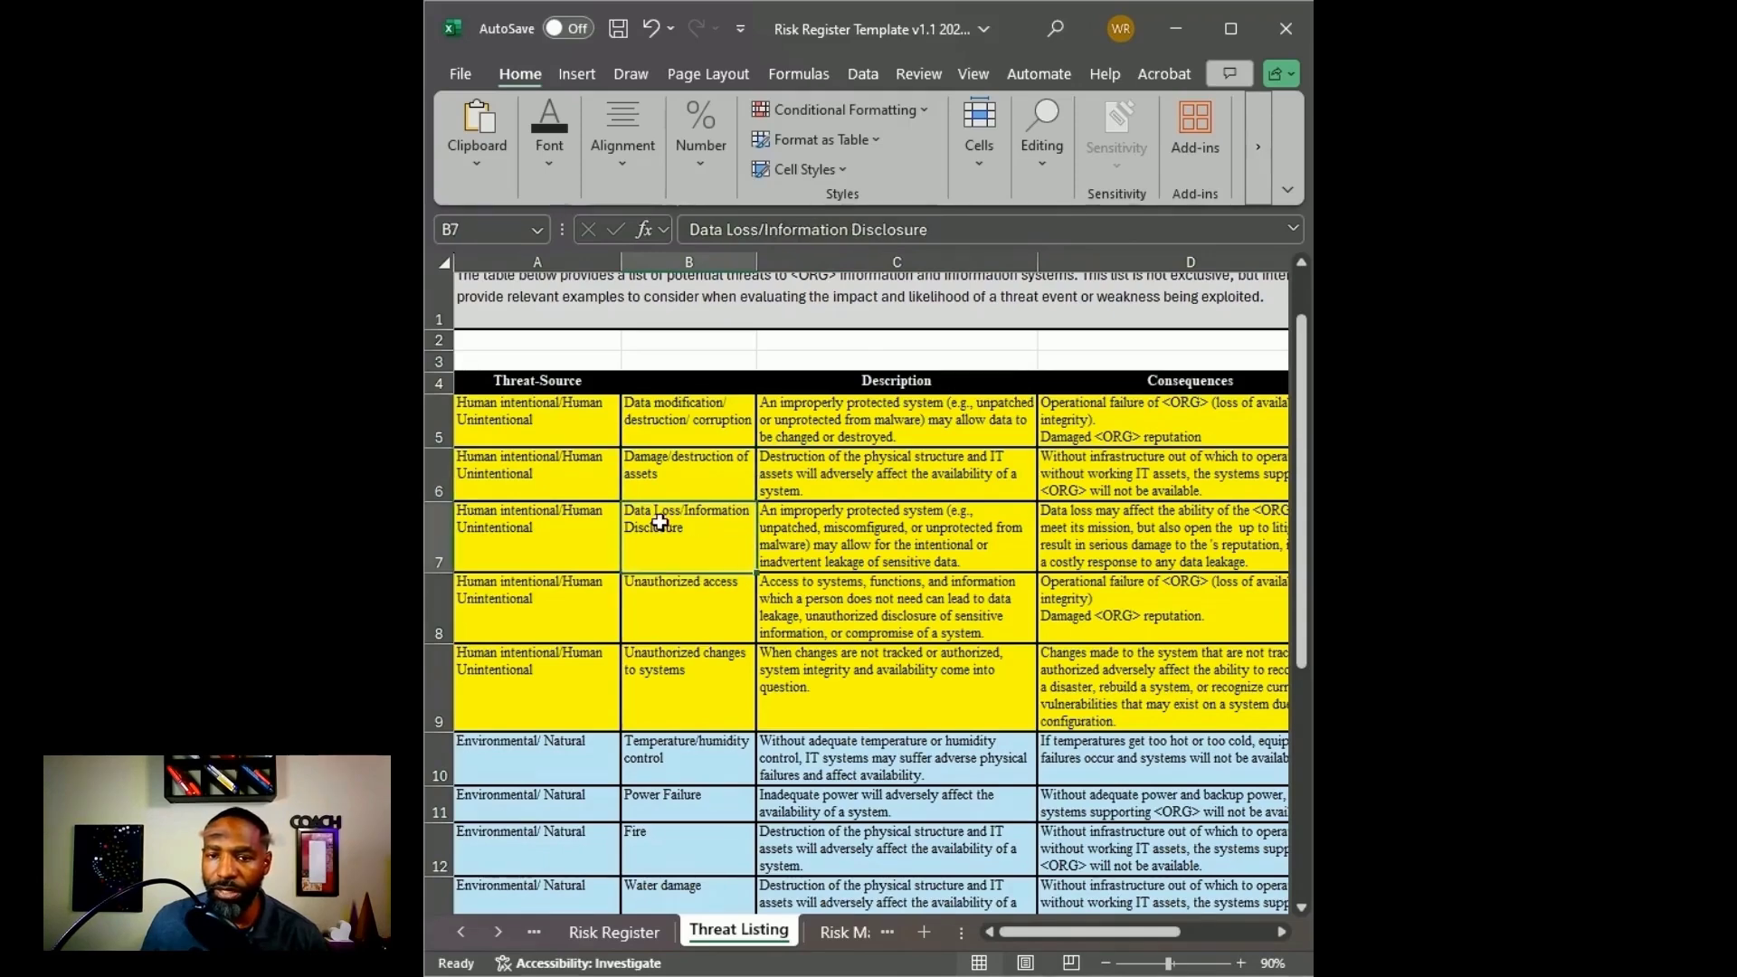
{"action": "left_click", "coordinate": [689, 624]}
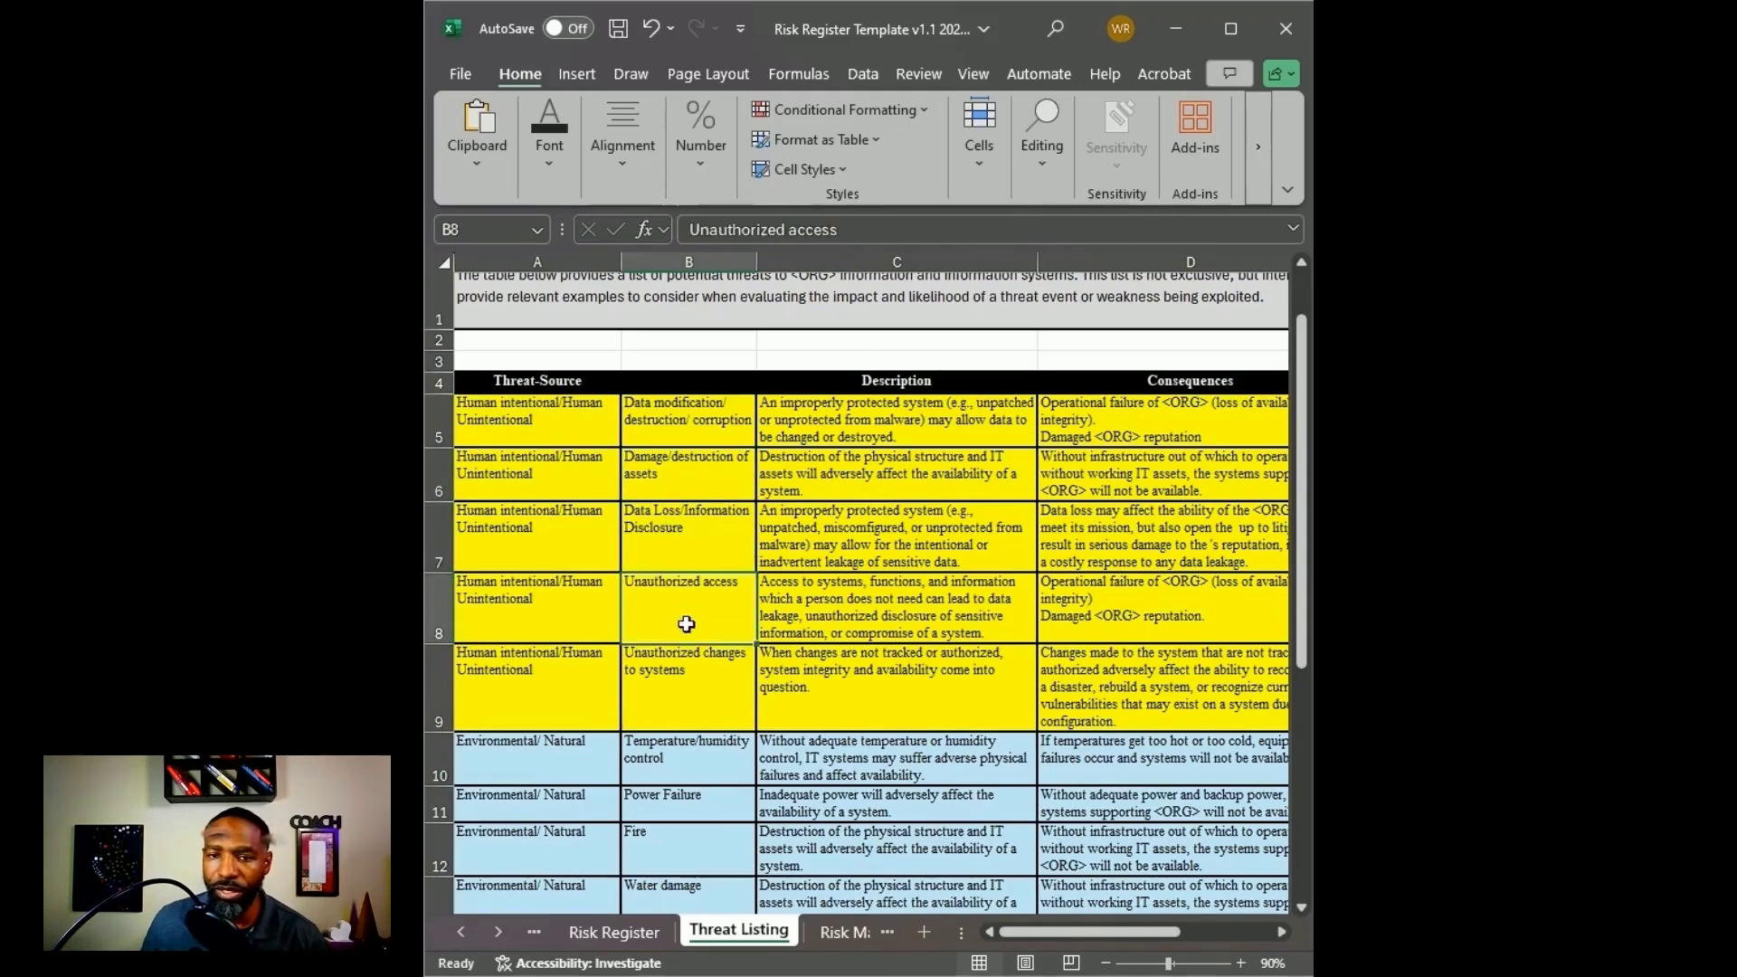
{"action": "left_click", "coordinate": [700, 713]}
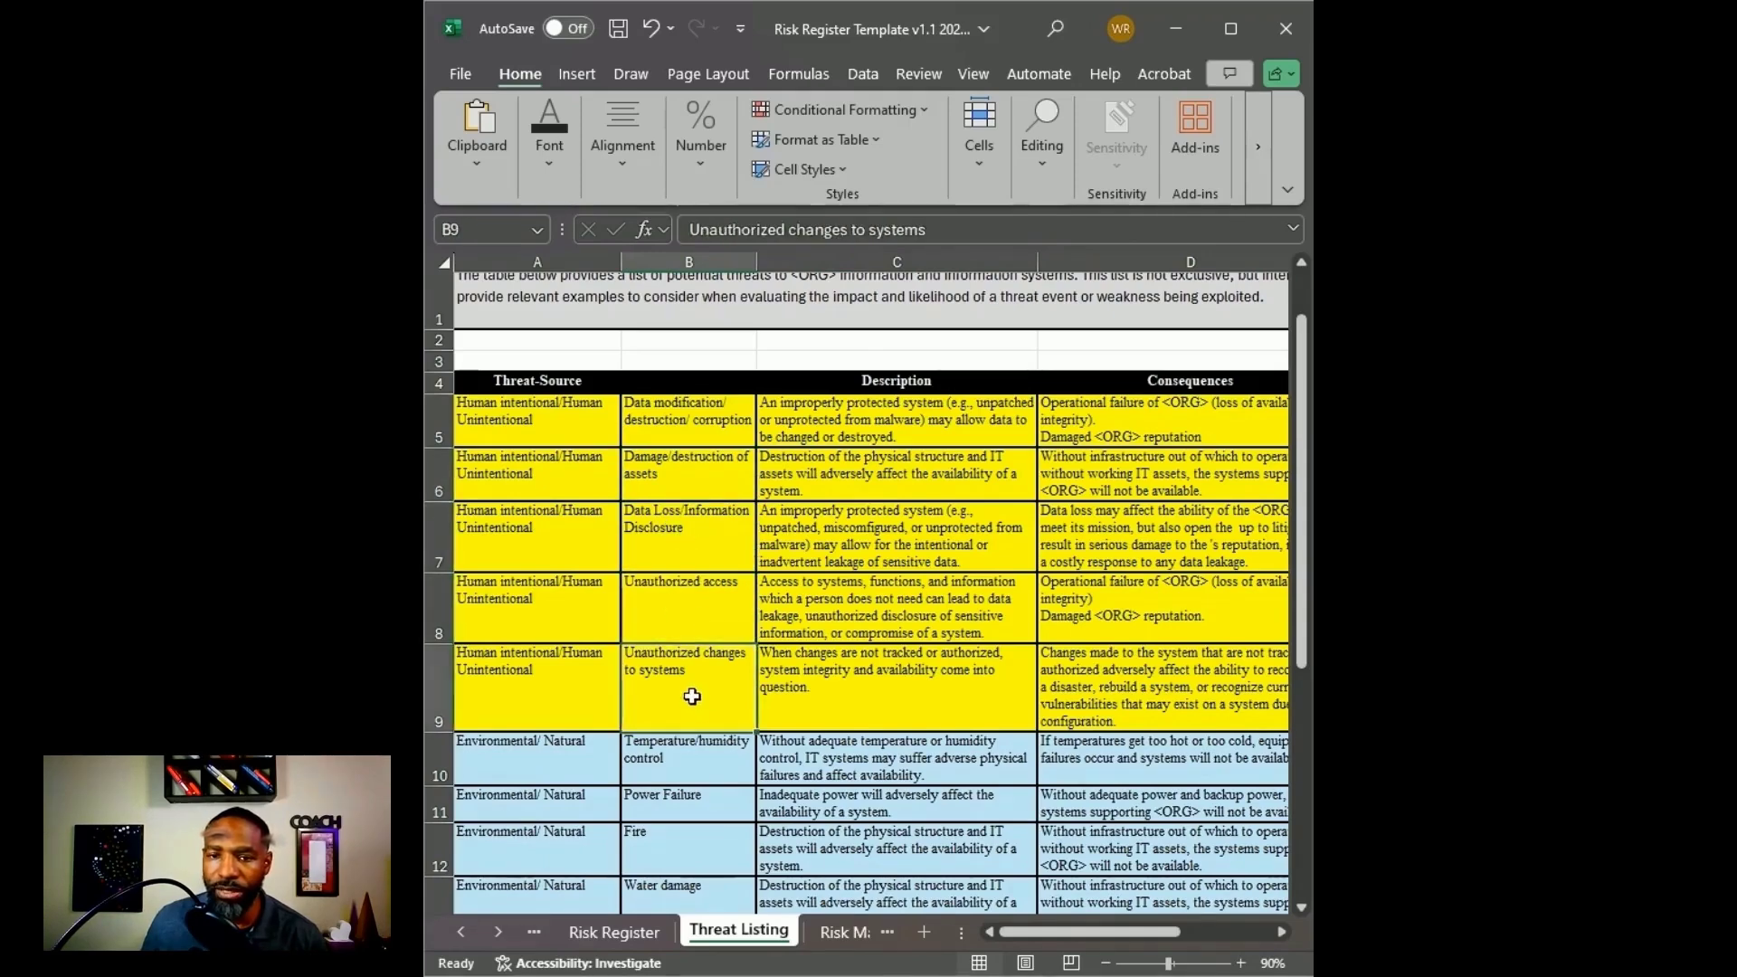
{"action": "left_click", "coordinate": [1094, 694]}
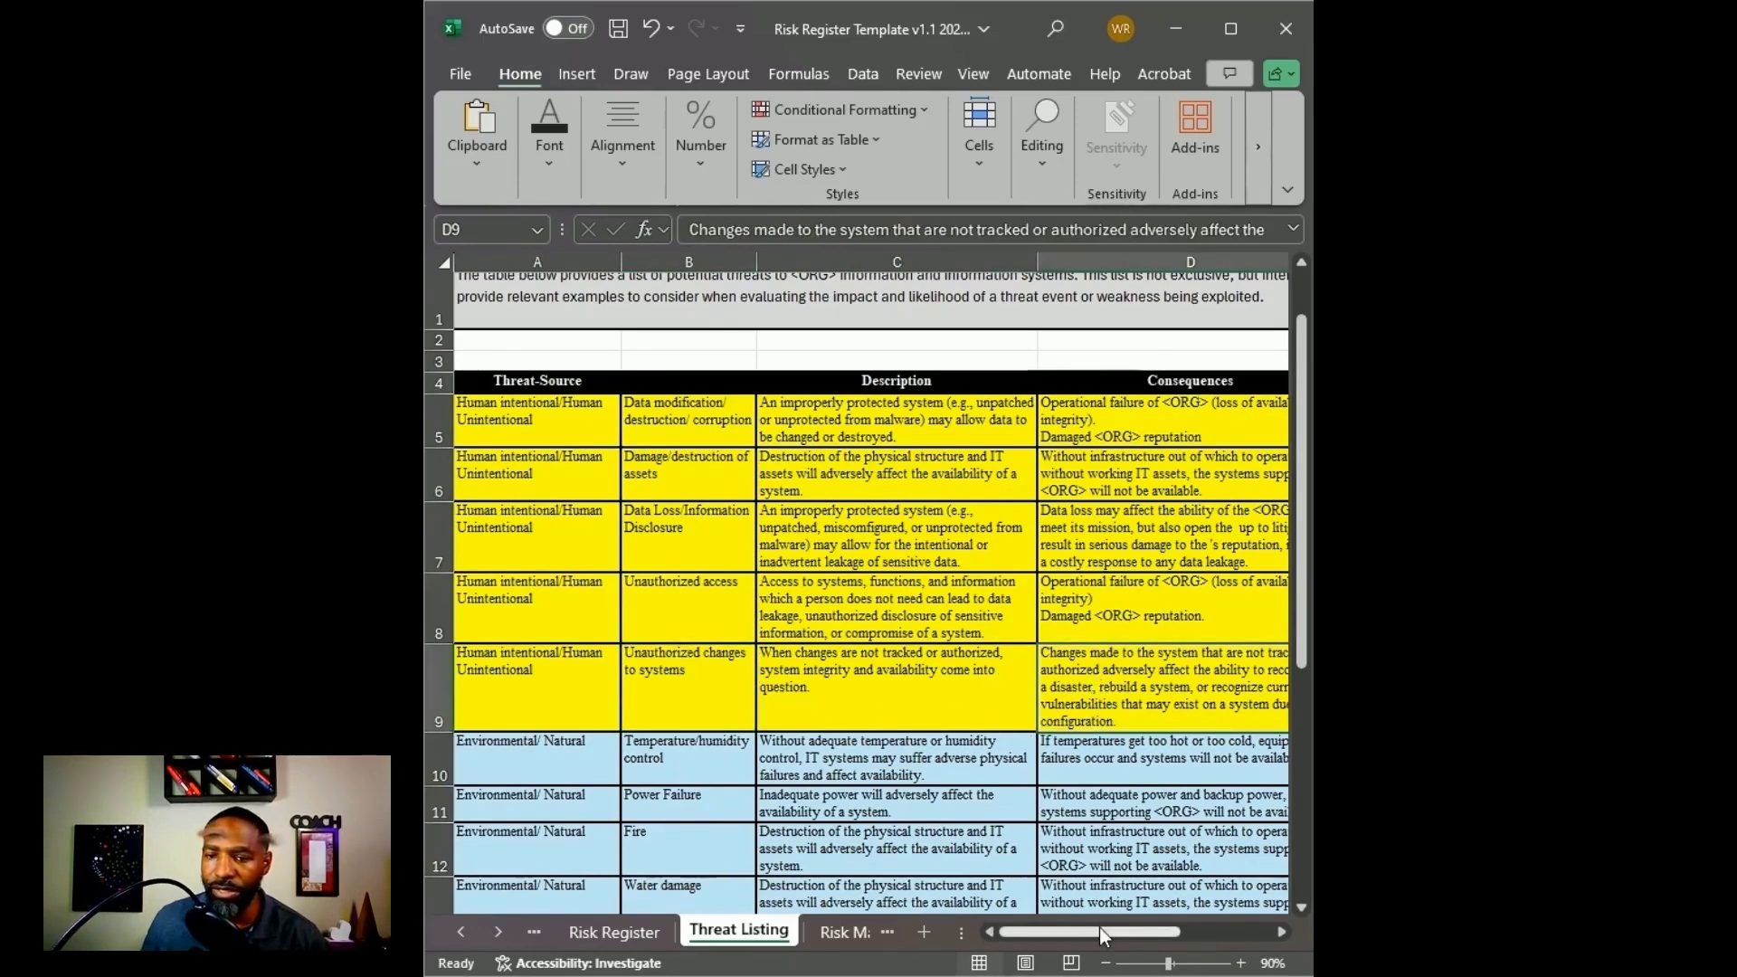
{"action": "left_click_drag", "start_coordinate": [1099, 926], "coordinate": [1127, 930]}
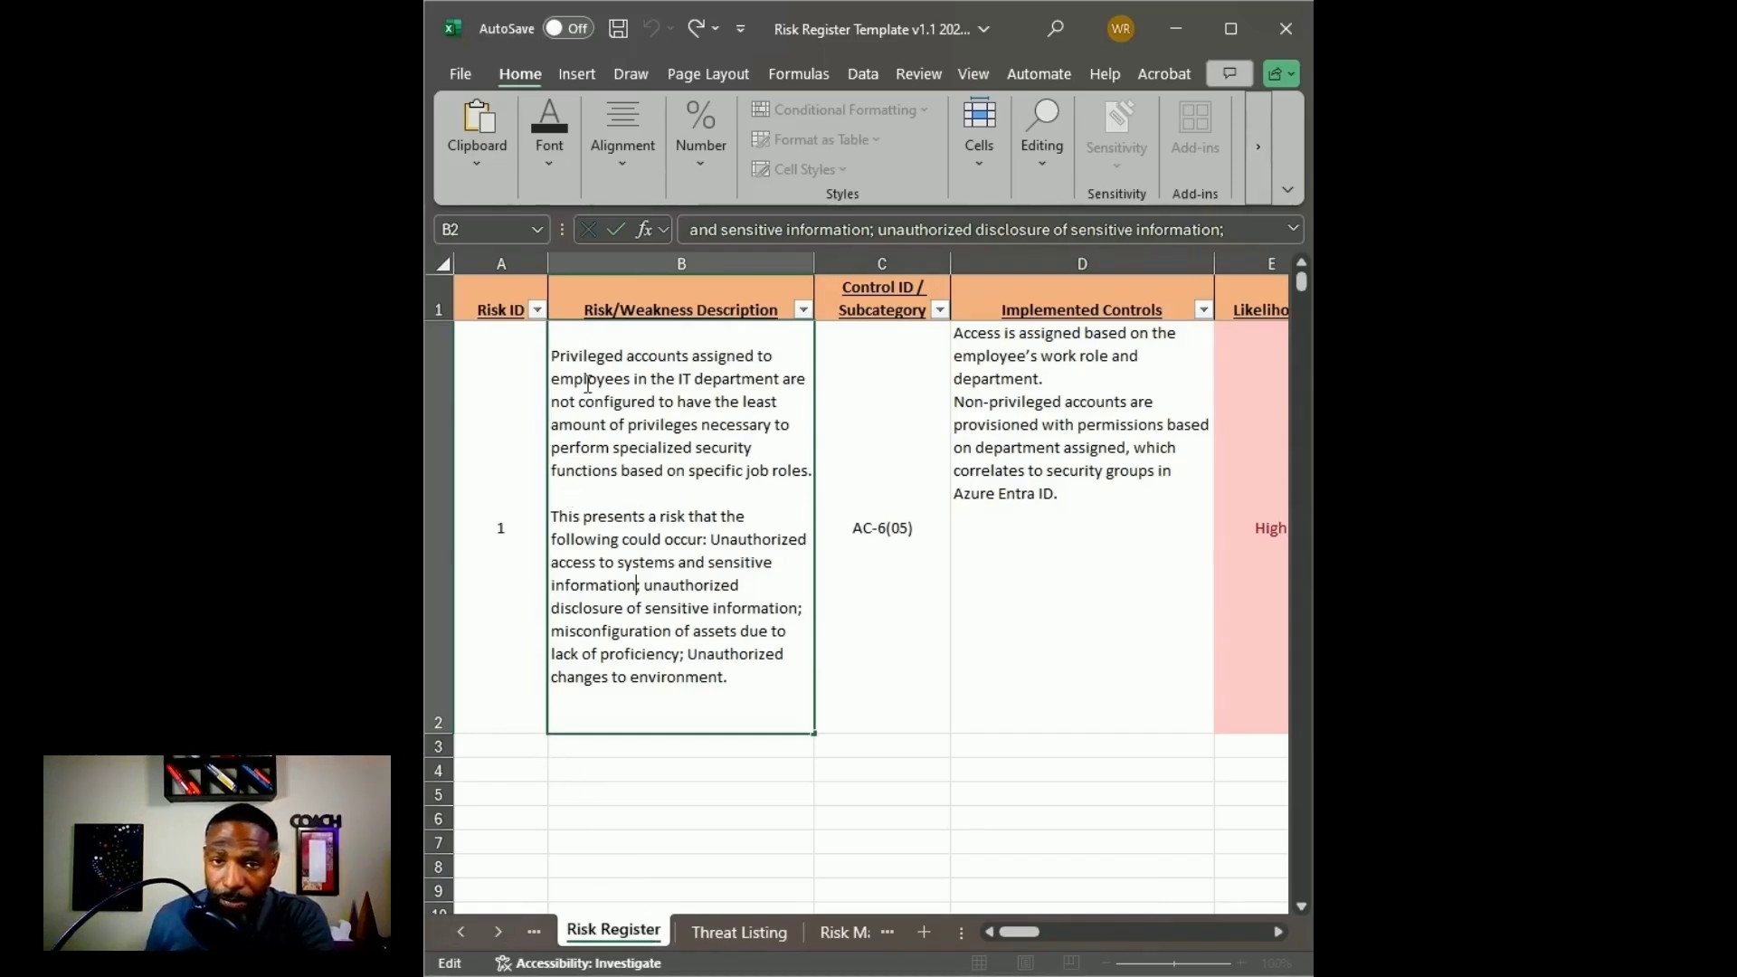
In risk 1's description on the Risk Register sheet, highlight the weakness paragraph, the unauthorized access risk and the unauthorized disclosure risk in turn.
{"action": "left_click_drag", "start_coordinate": [551, 356], "coordinate": [817, 484]}
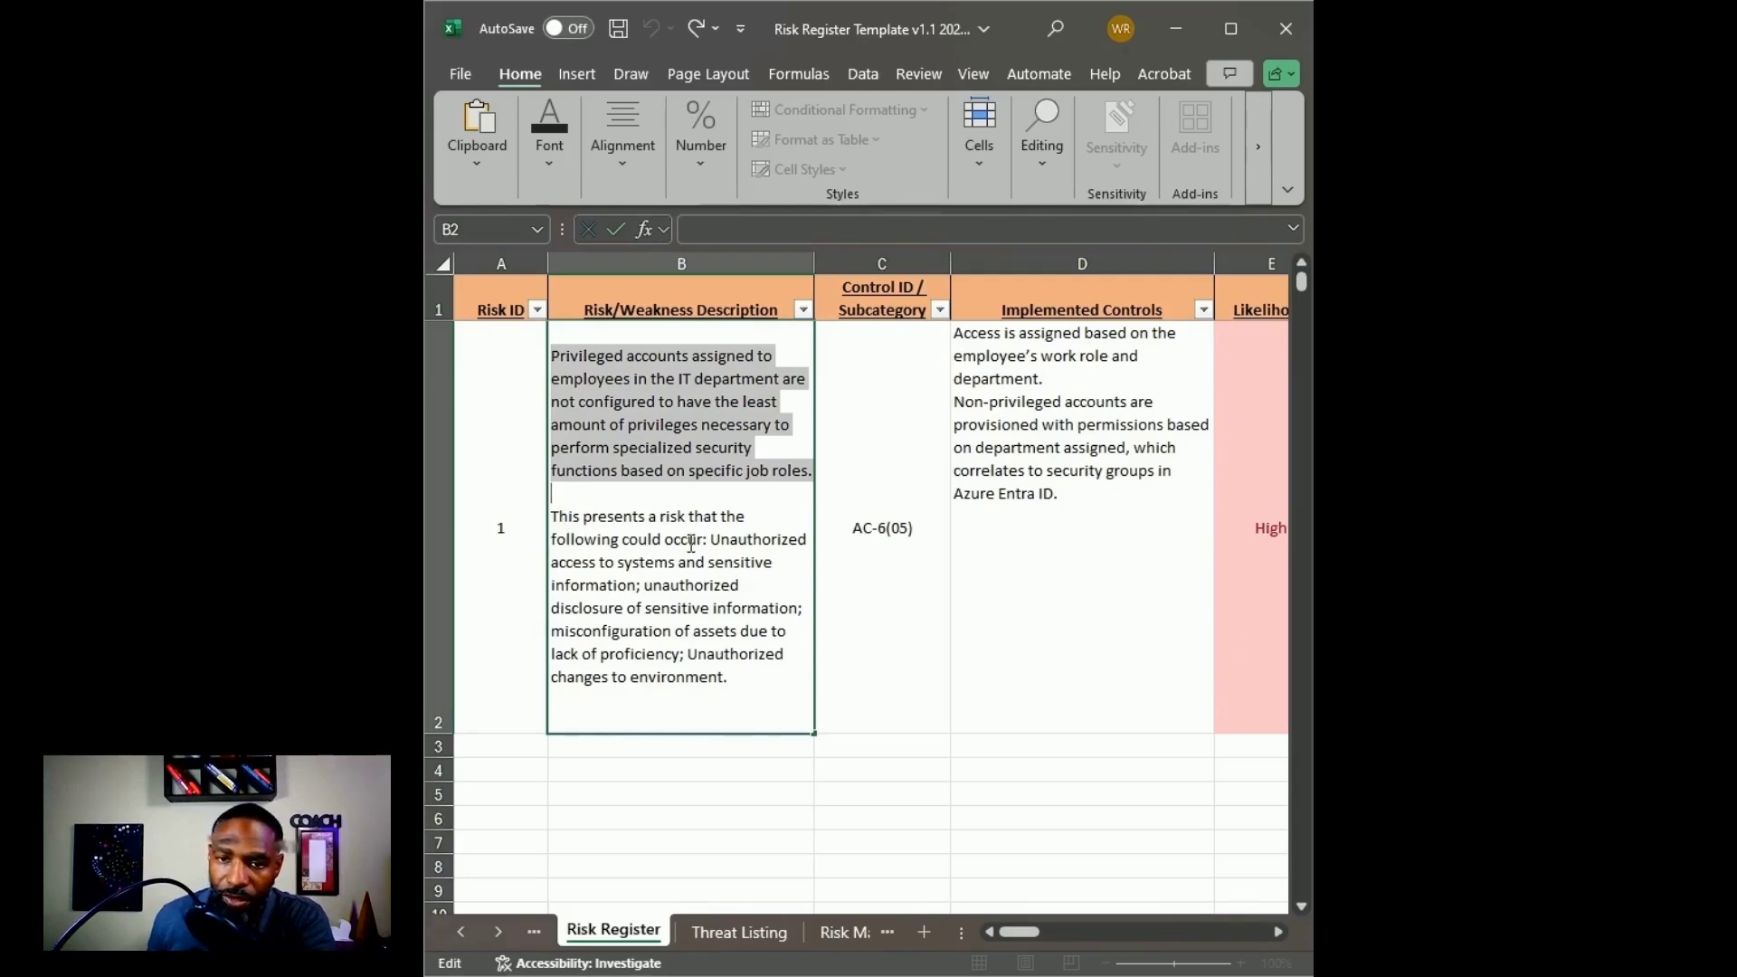
{"action": "left_click_drag", "start_coordinate": [708, 540], "coordinate": [632, 580]}
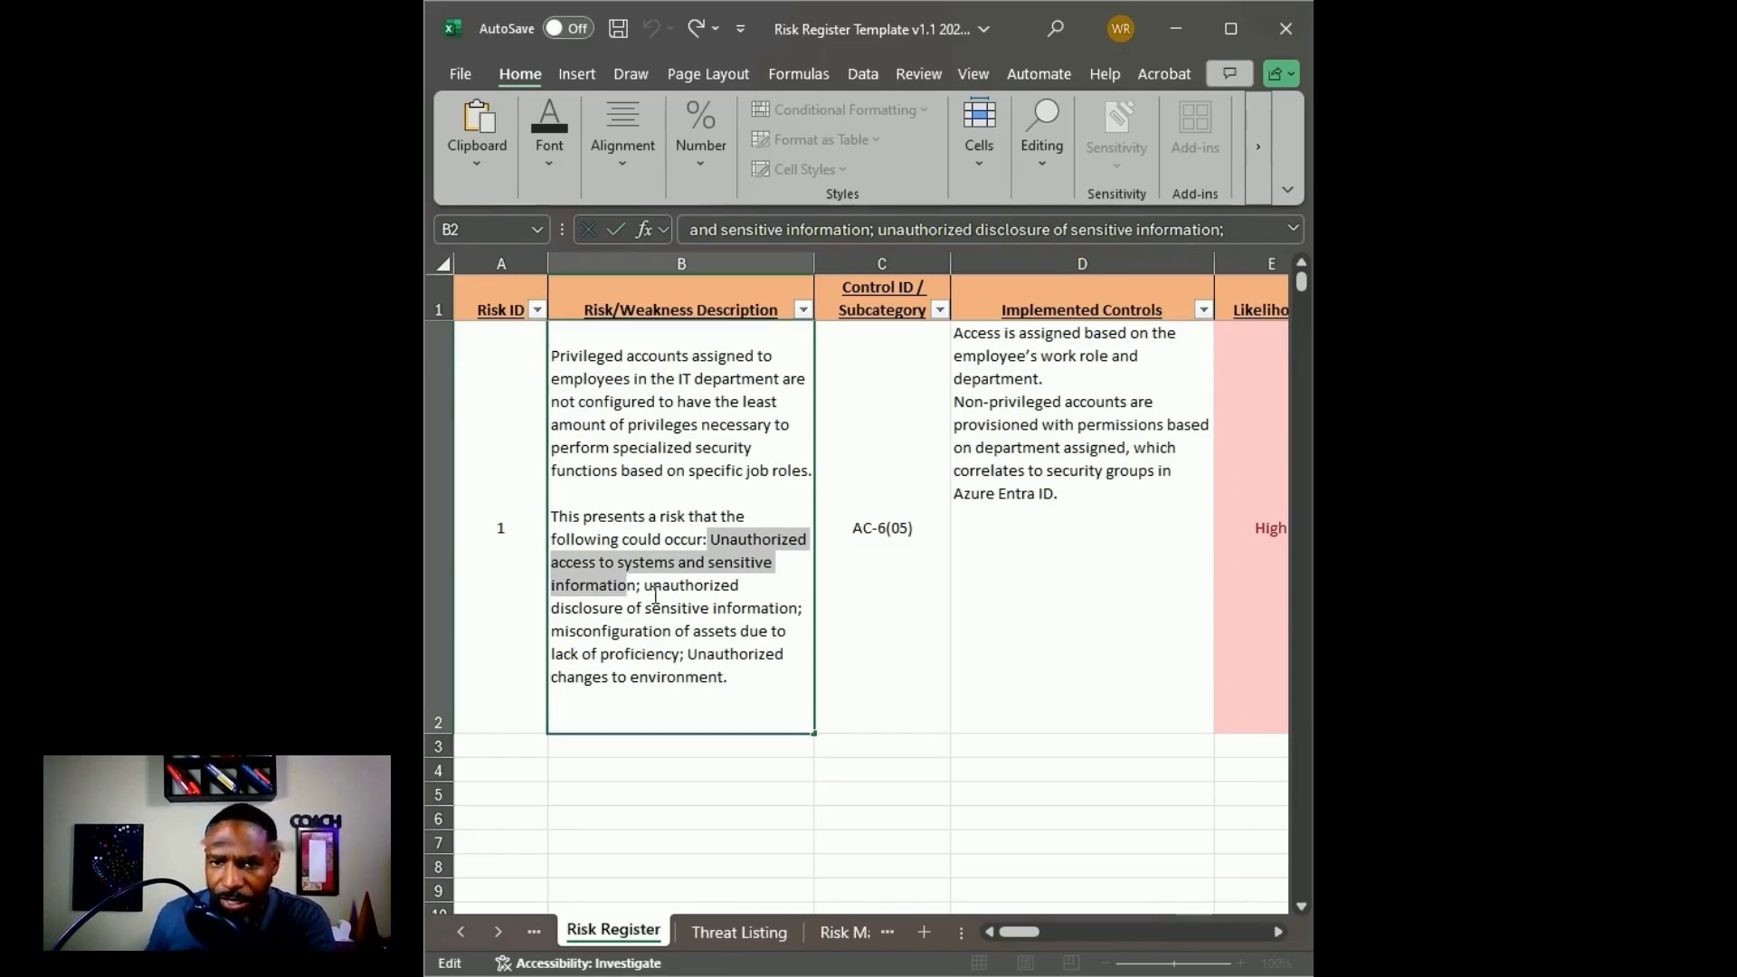
{"action": "left_click", "coordinate": [644, 585]}
{"action": "left_click_drag", "start_coordinate": [644, 586], "coordinate": [671, 610]}
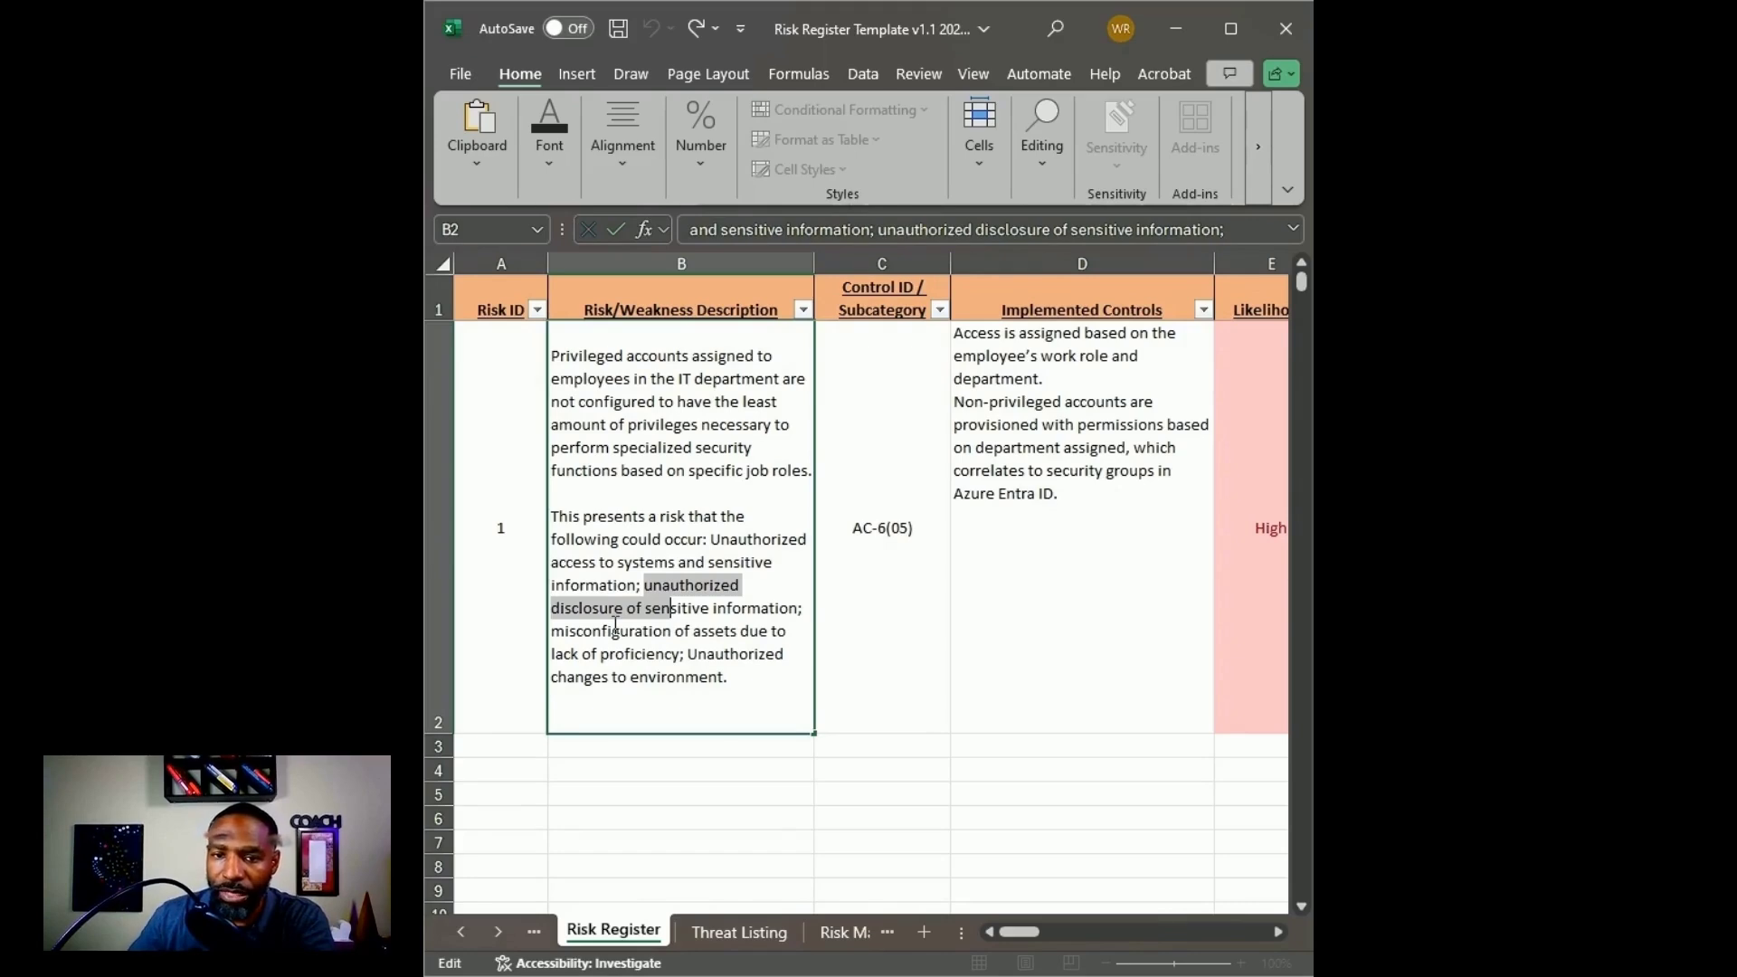
Highlight the misconfiguration of assets risk and the unauthorized changes to environment risk in risk 1's description.
{"action": "left_click", "coordinate": [681, 654]}
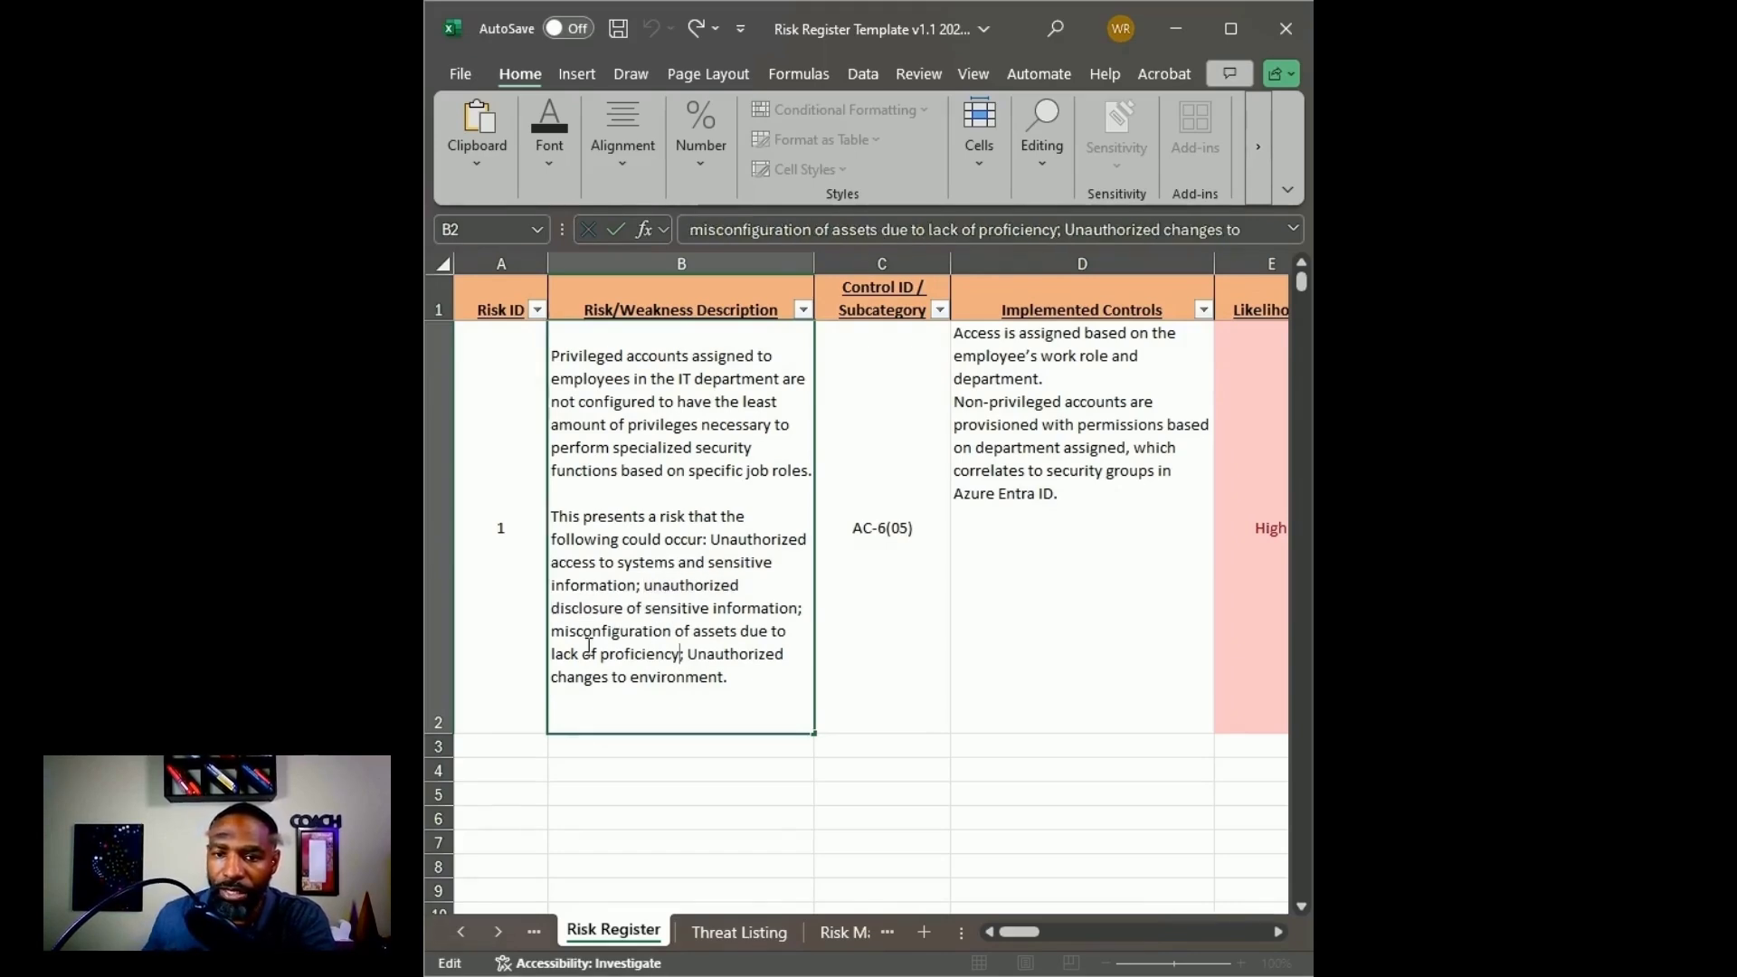
{"action": "left_click_drag", "start_coordinate": [552, 633], "coordinate": [674, 651]}
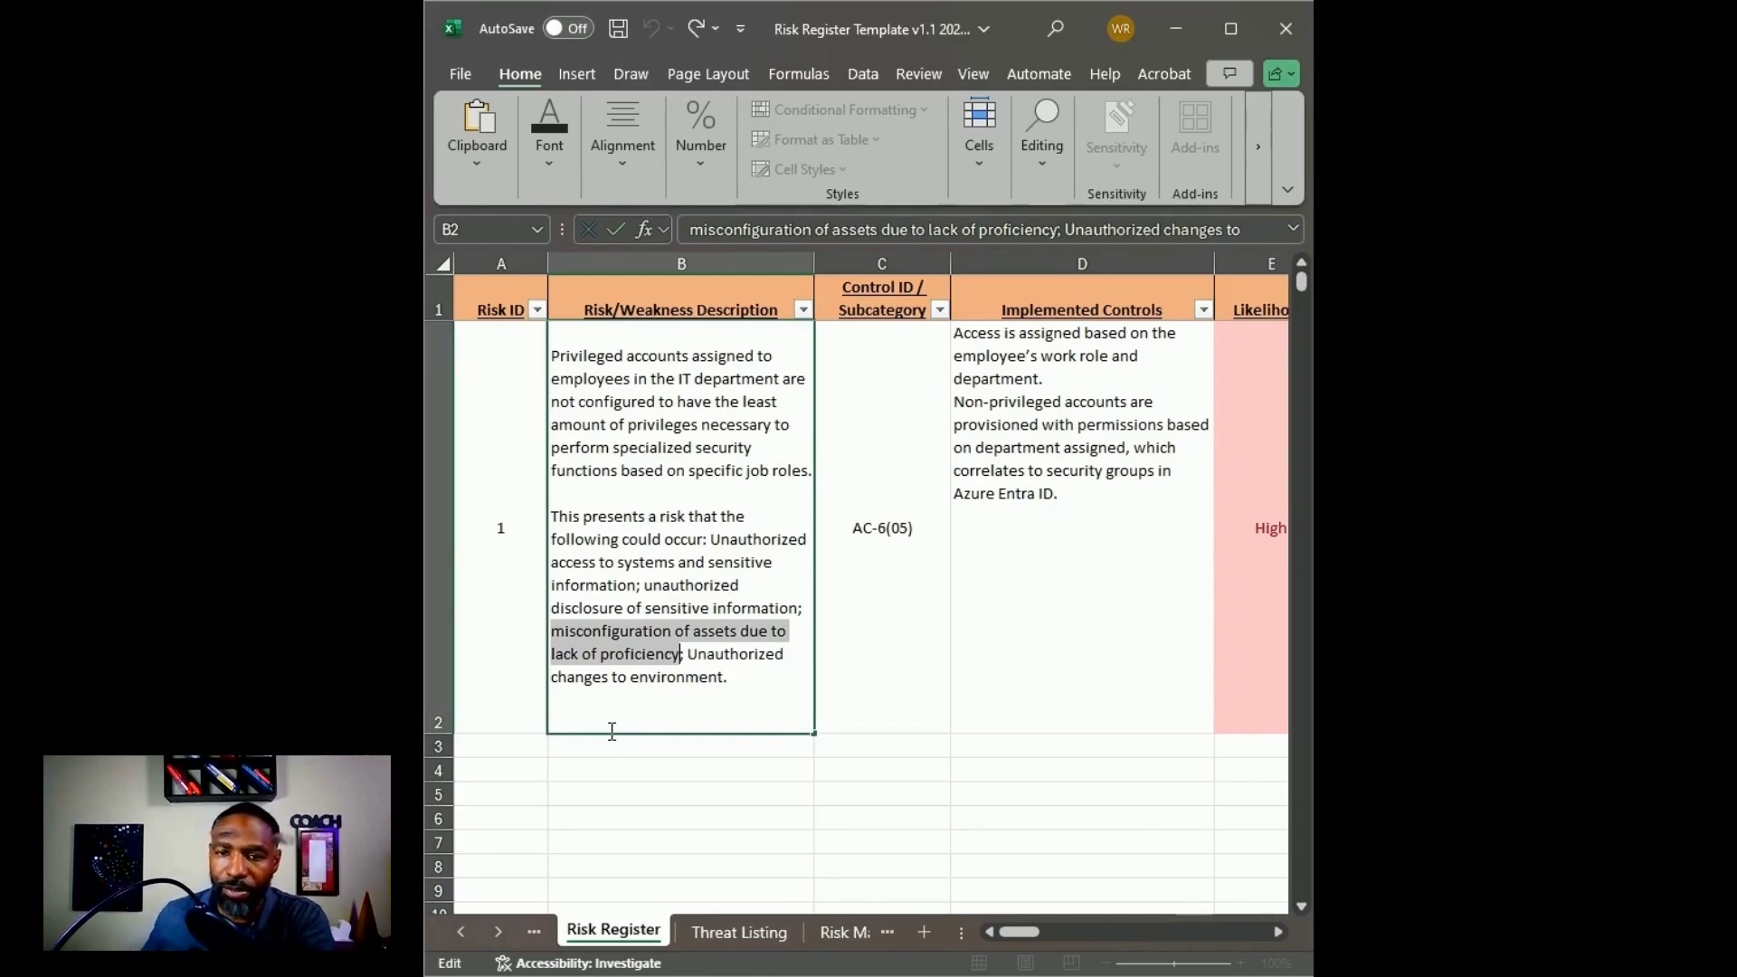
{"action": "left_click", "coordinate": [690, 655]}
{"action": "left_click_drag", "start_coordinate": [690, 655], "coordinate": [732, 677]}
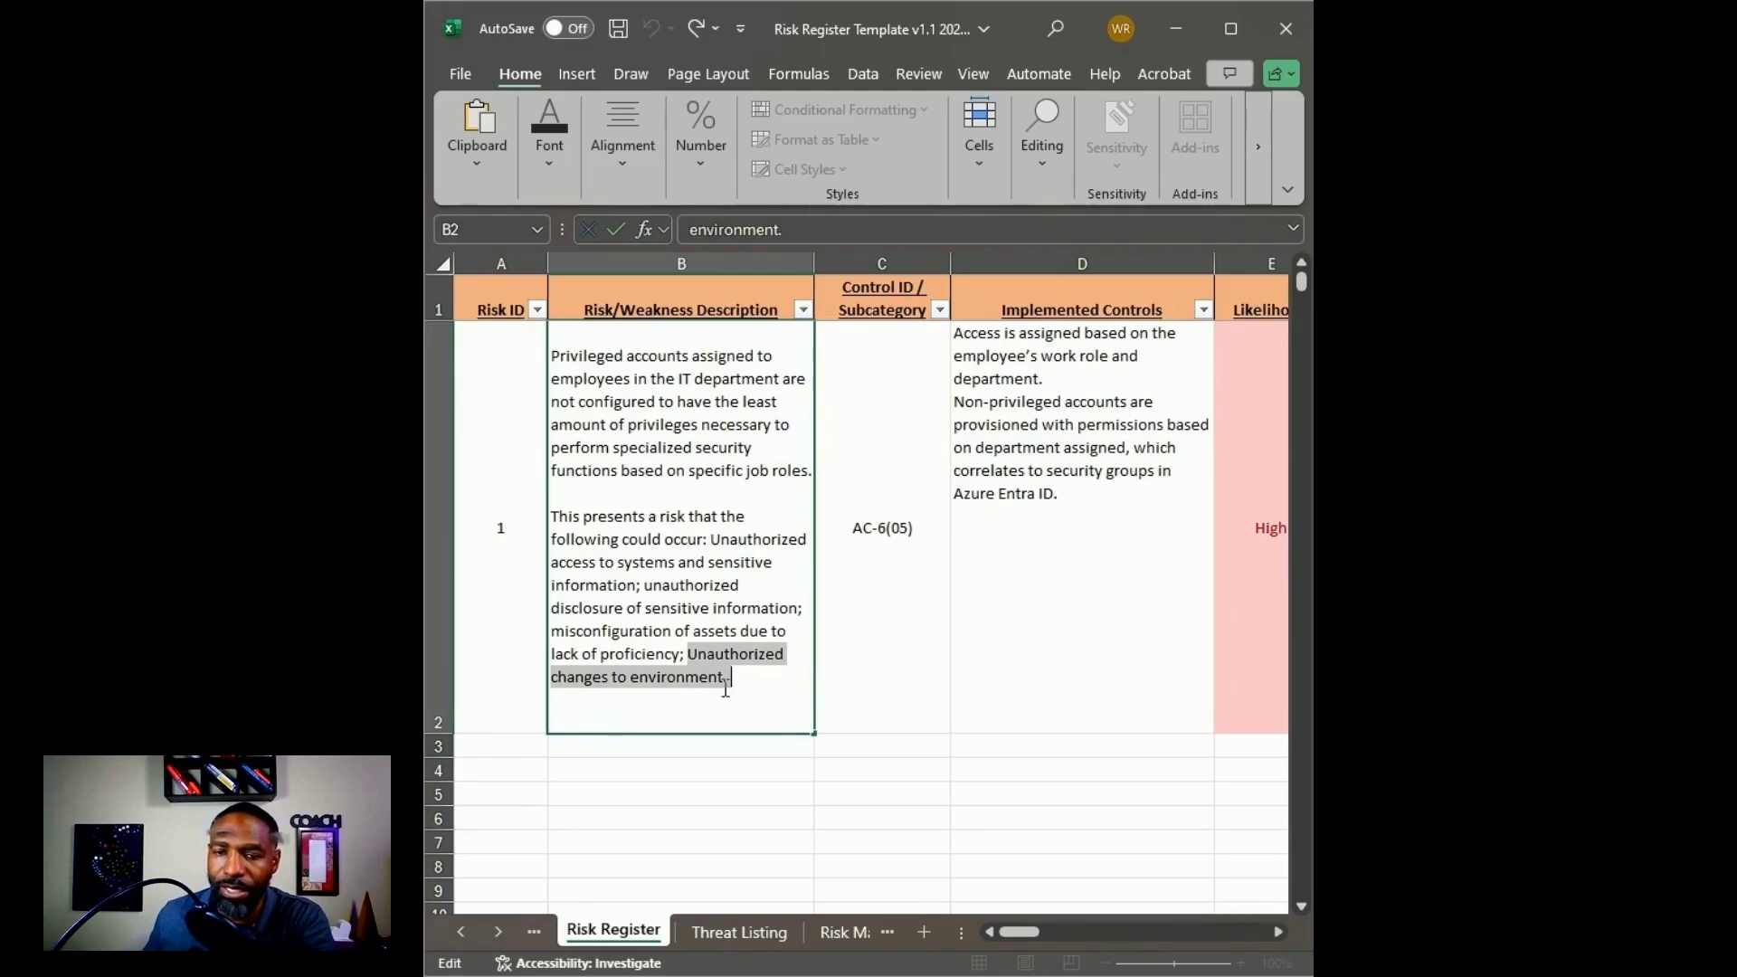
{"action": "left_click", "coordinate": [696, 671]}
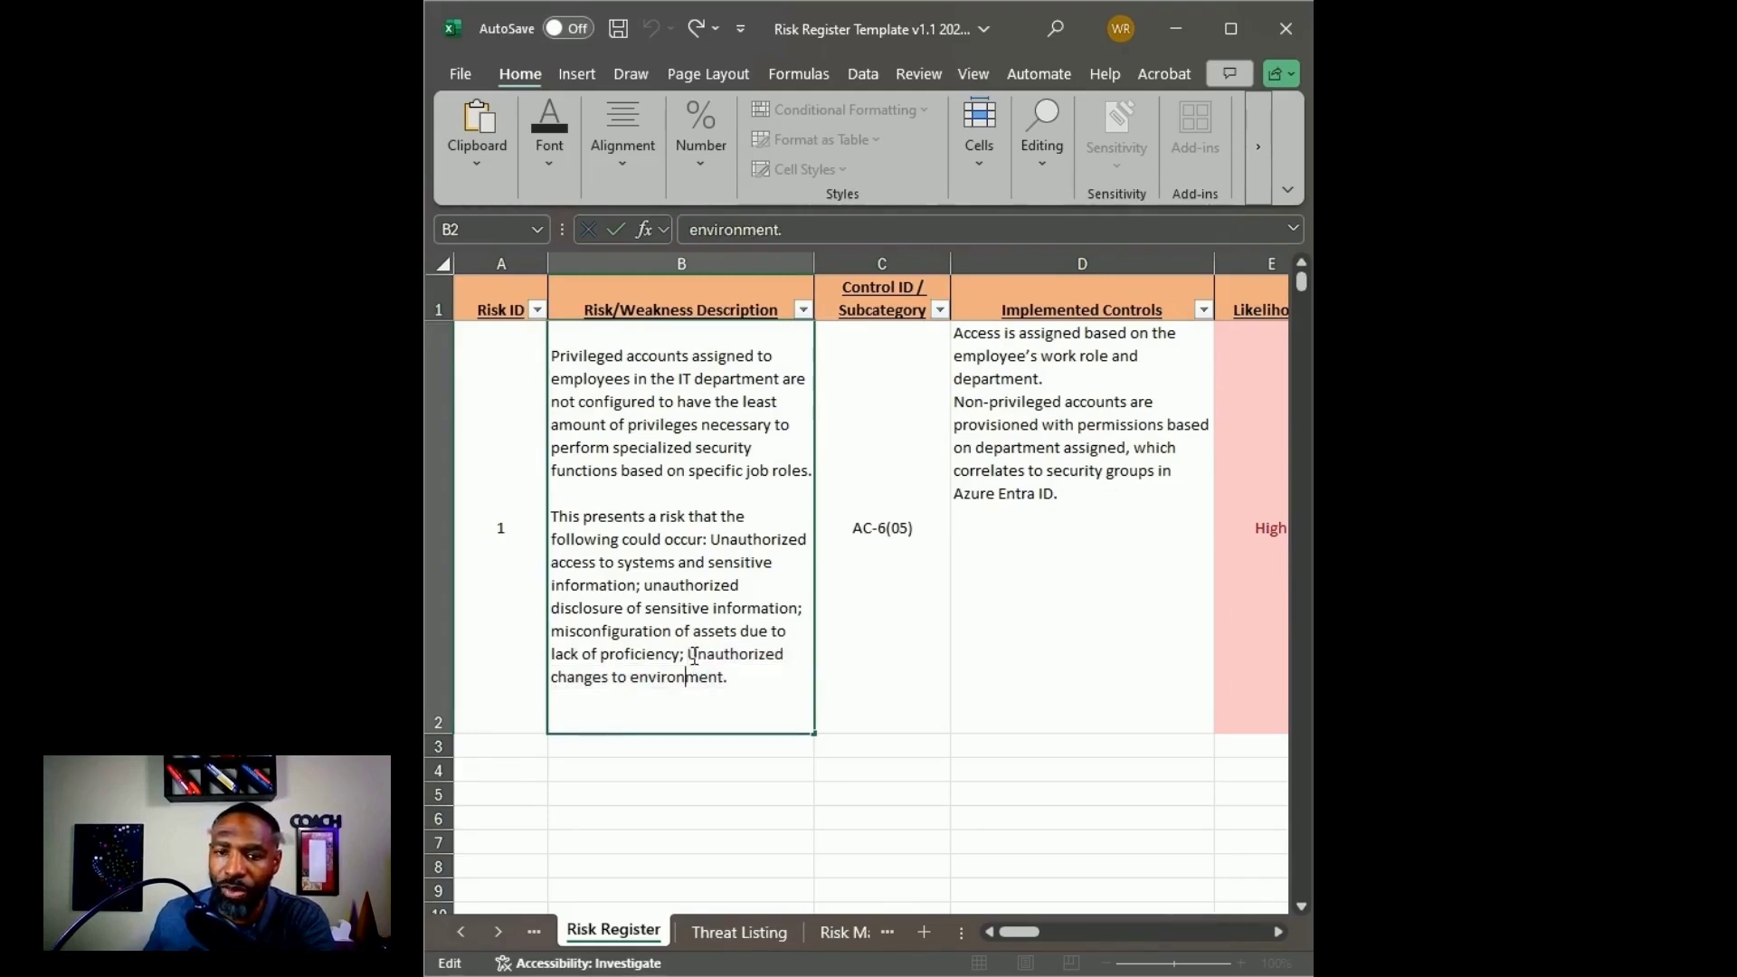
{"action": "left_click_drag", "start_coordinate": [692, 654], "coordinate": [726, 677]}
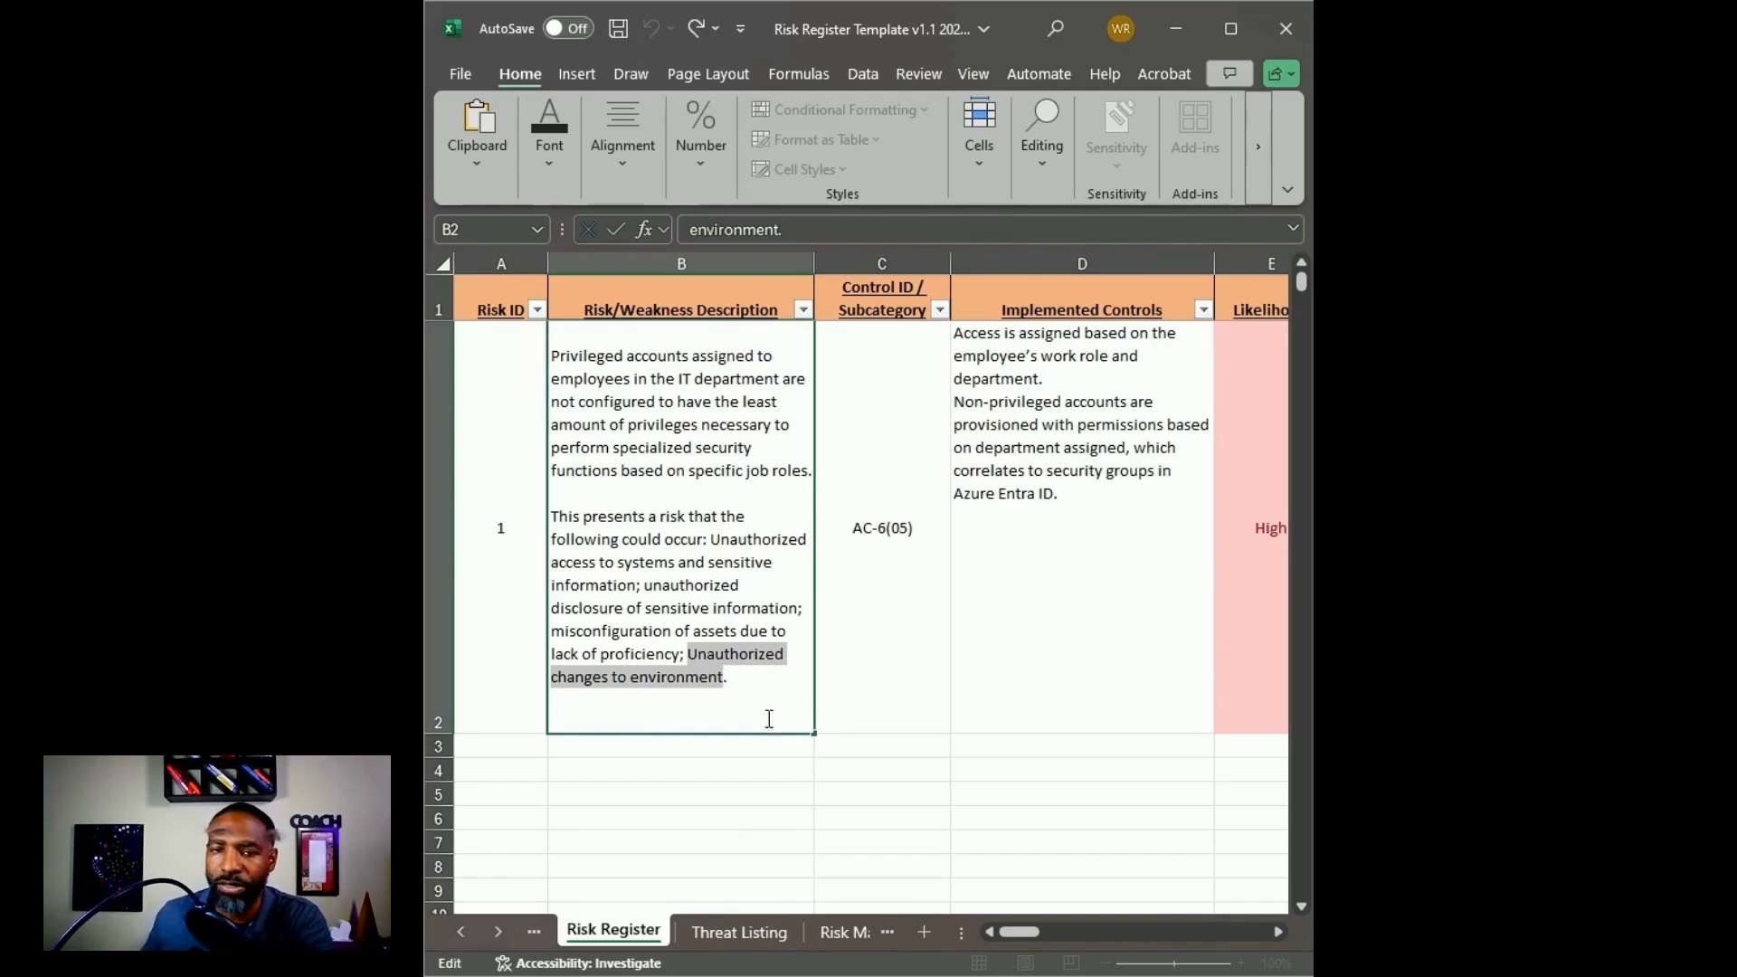
Leave the description and review risk 1's Control ID / Subcategory and its Implemented Controls text.
{"action": "key", "text": "Tab"}
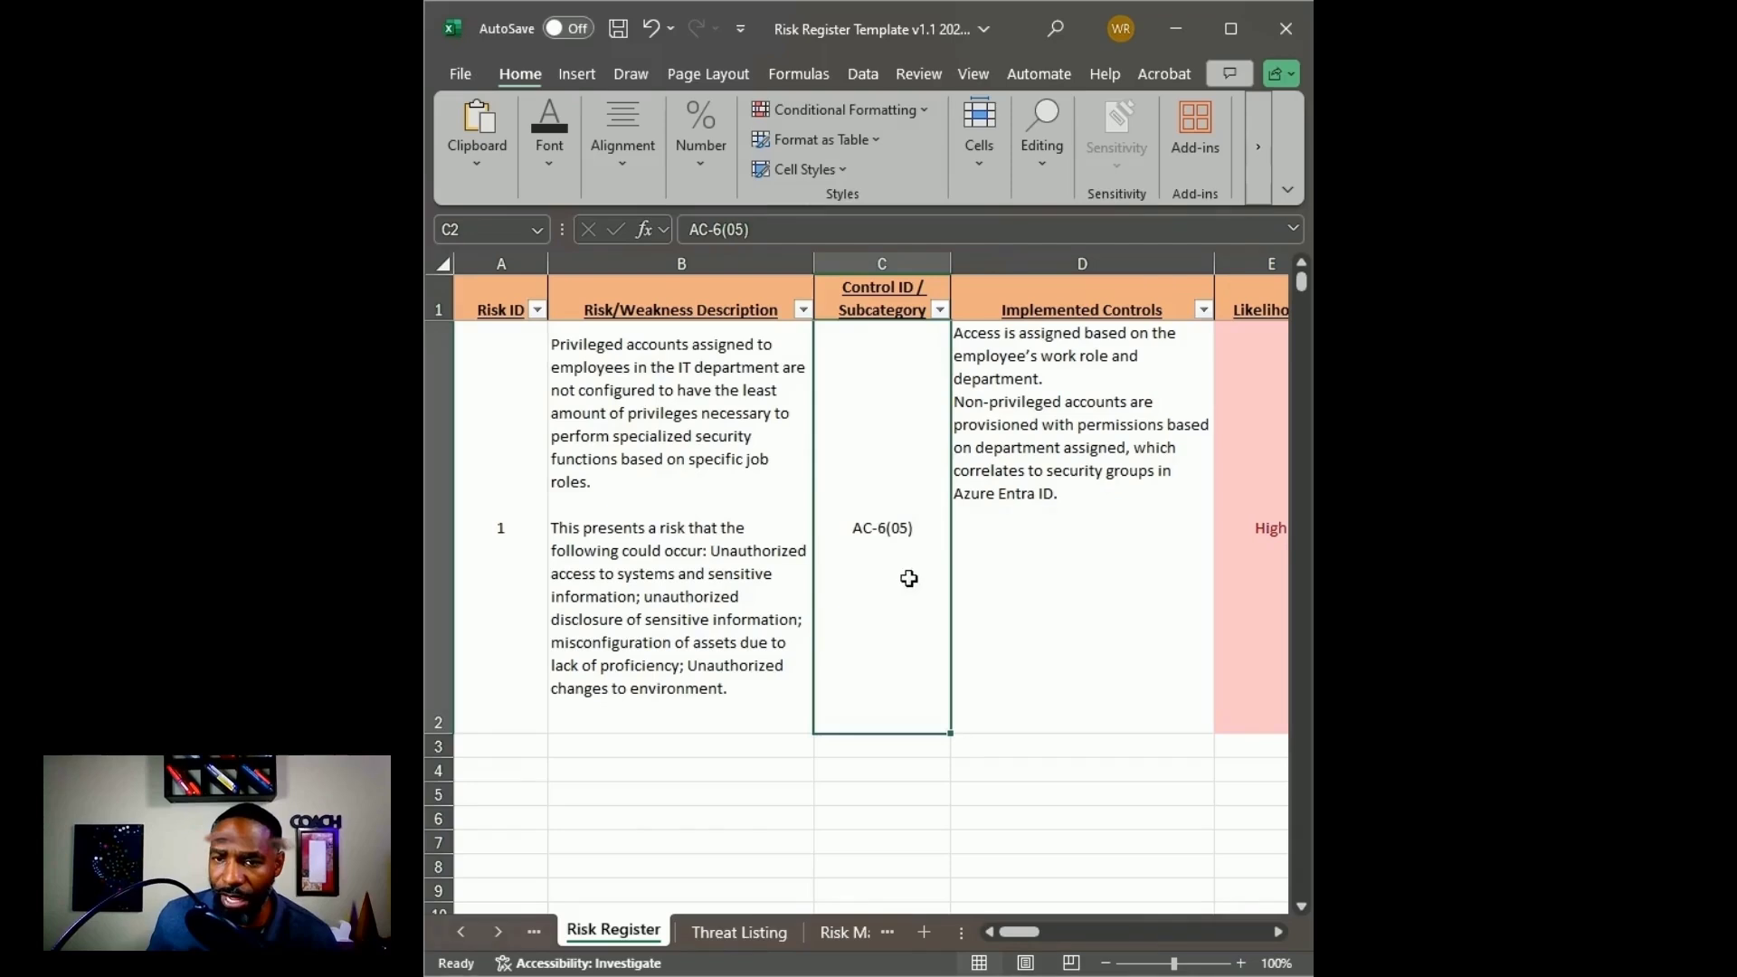
{"action": "left_click", "coordinate": [1036, 506]}
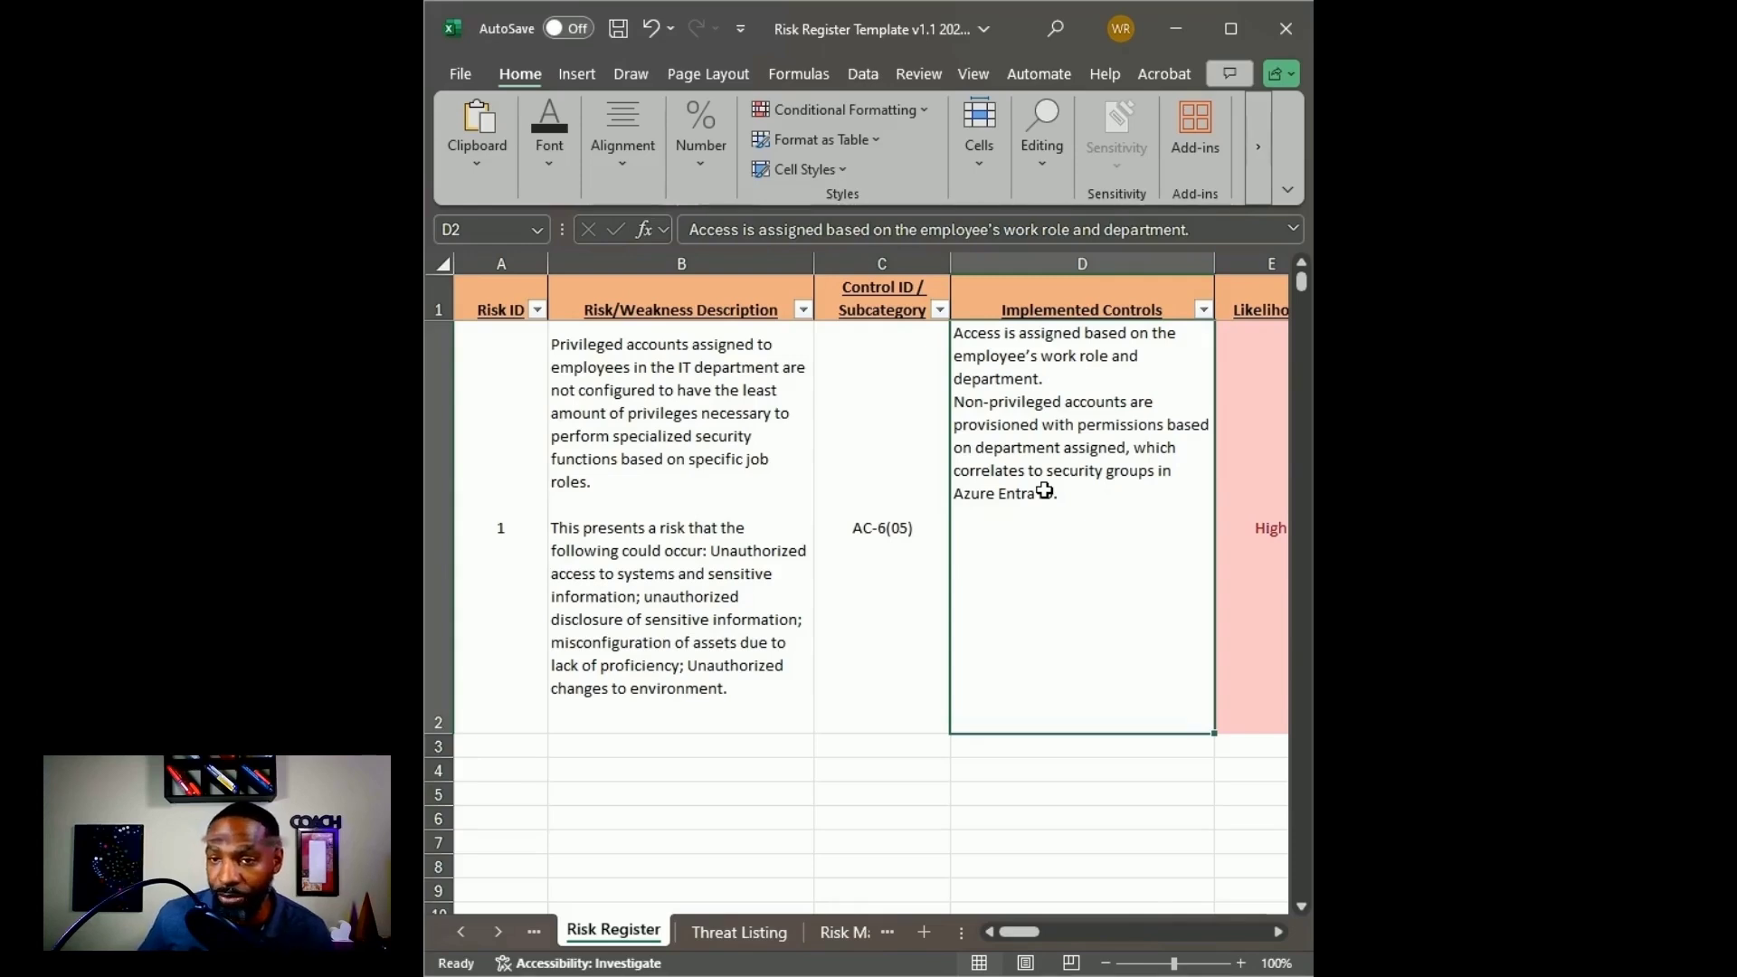
{"action": "double_click", "coordinate": [1019, 378]}
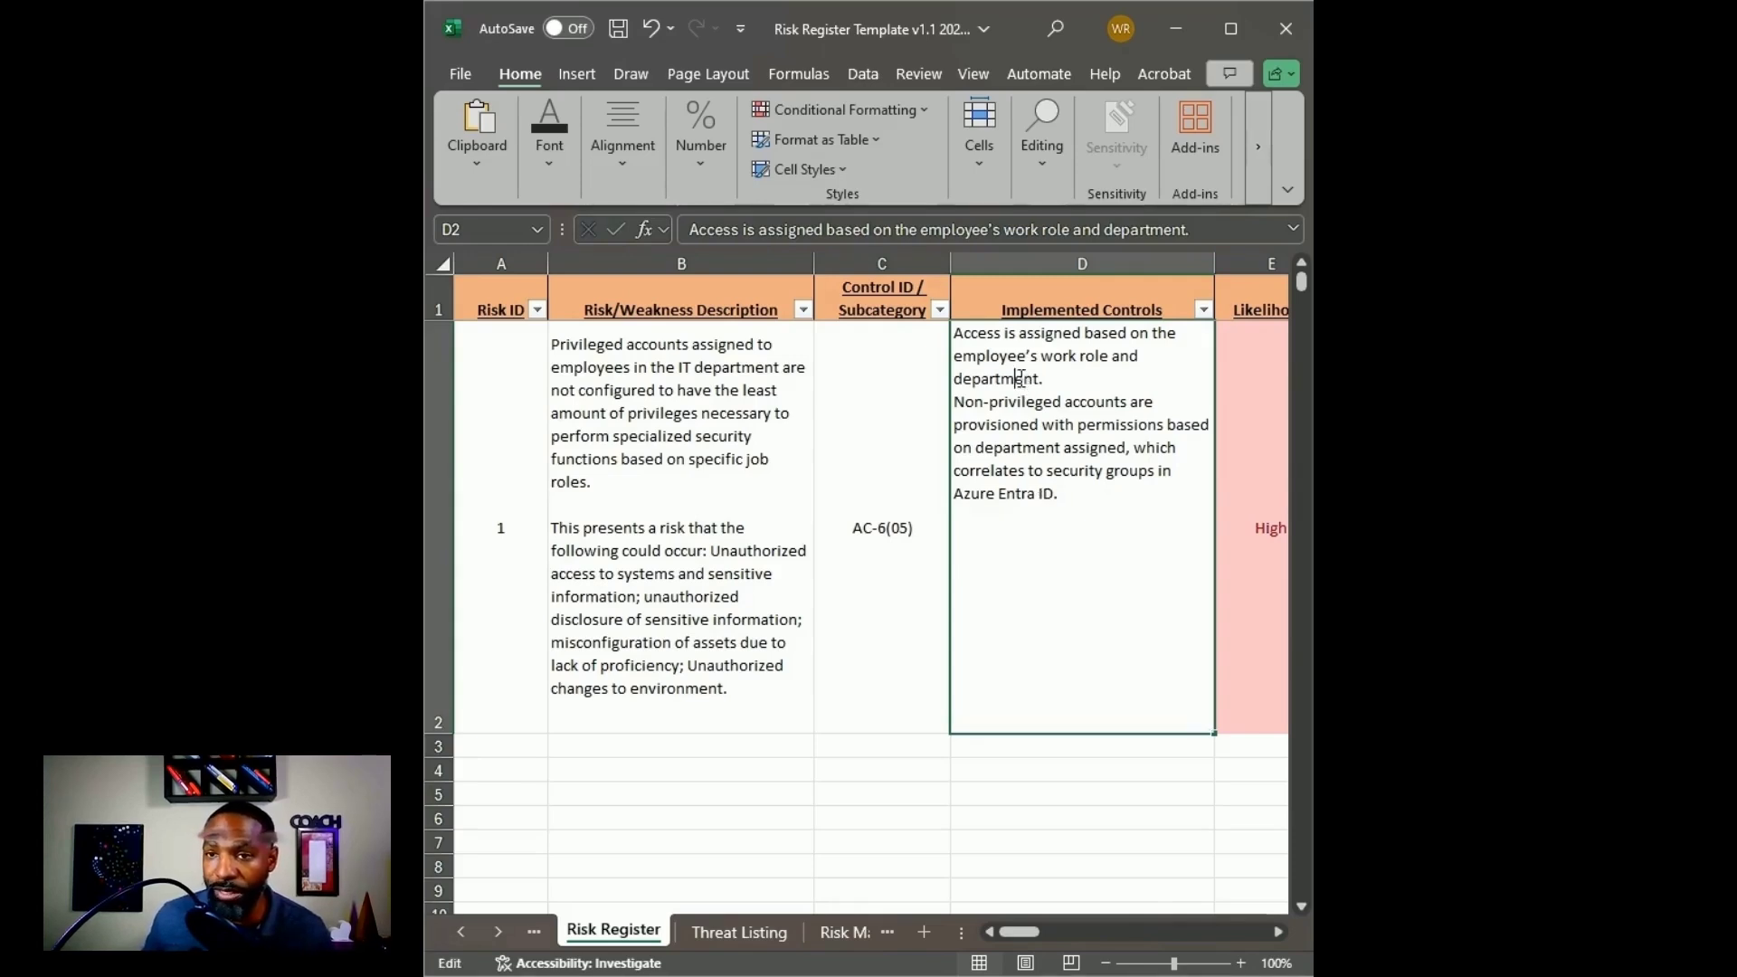
{"action": "double_click", "coordinate": [1019, 378]}
{"action": "left_click", "coordinate": [1018, 378]}
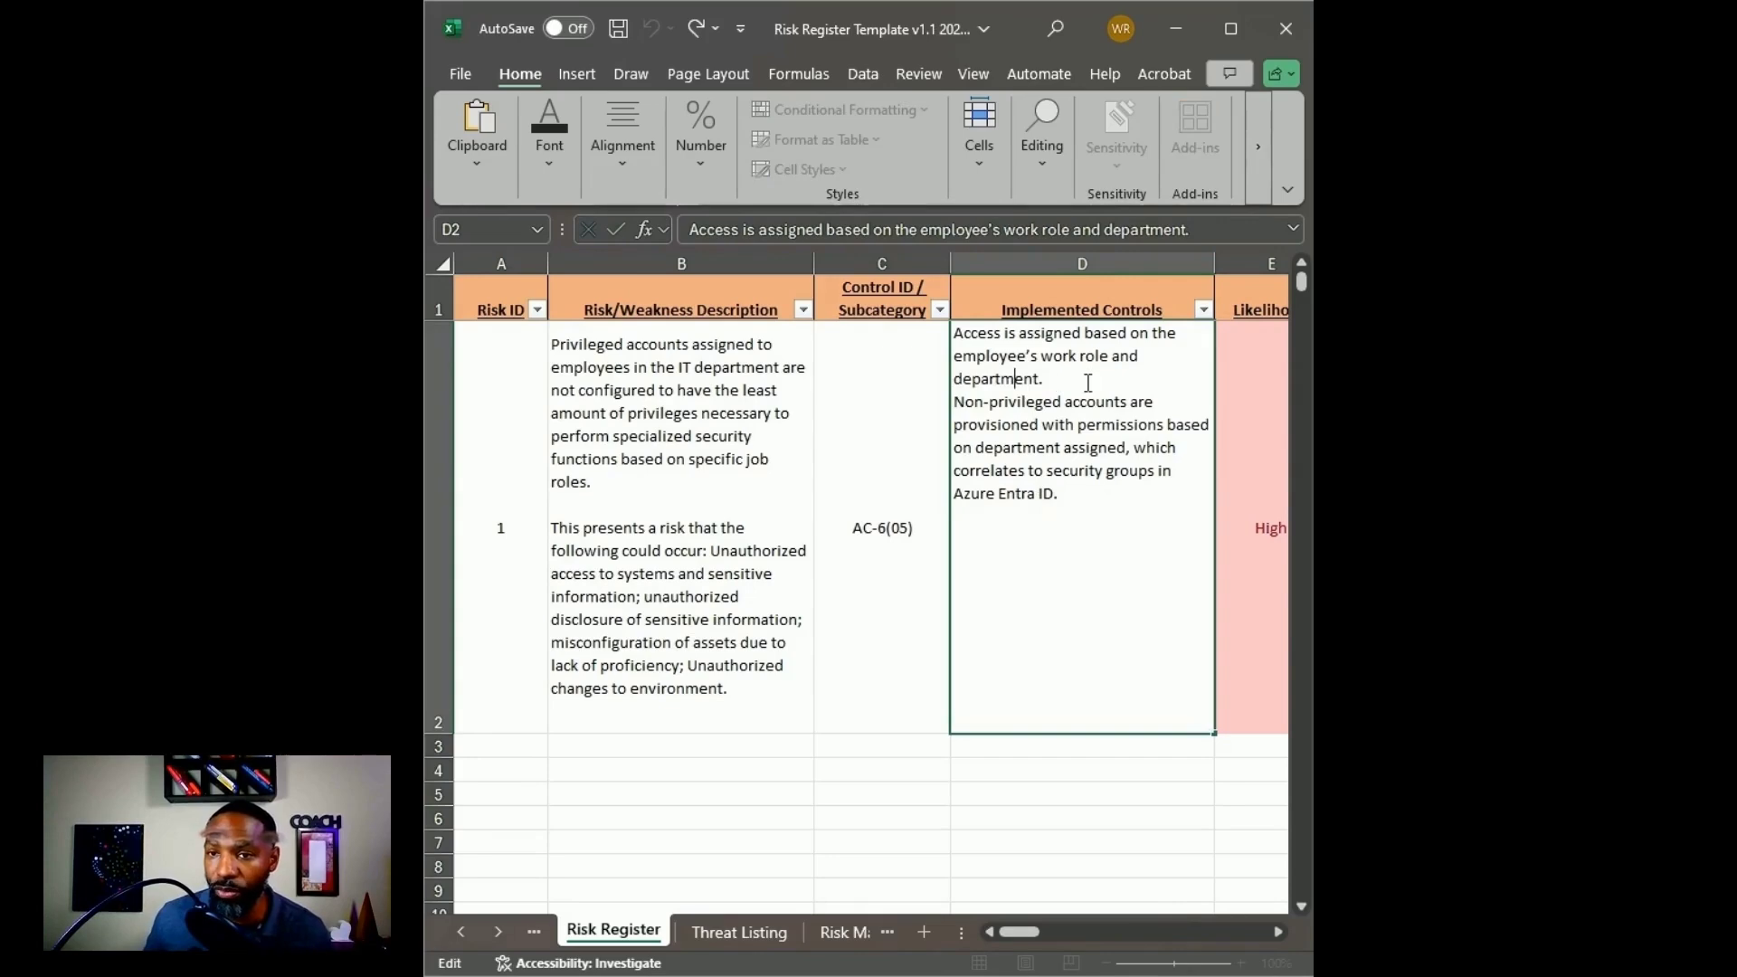
{"action": "left_click_drag", "start_coordinate": [1090, 512], "coordinate": [938, 309]}
{"action": "left_click", "coordinate": [981, 555]}
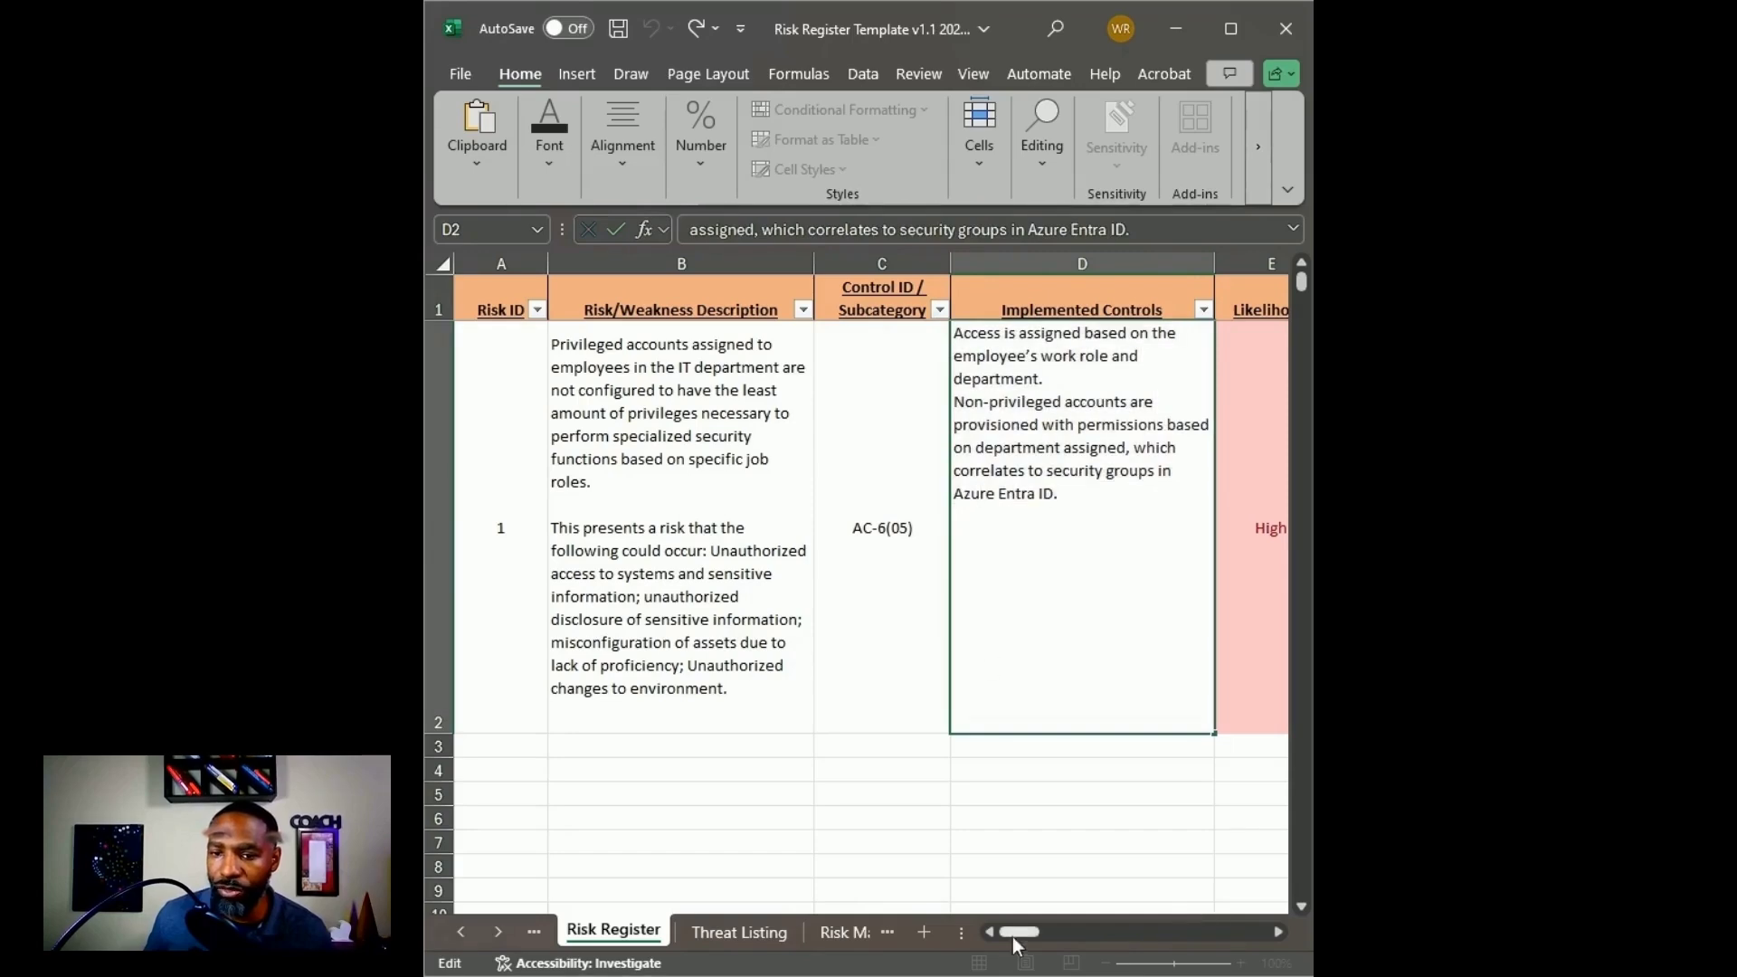
View risk 1's Likelihood, Impact and Inherent Risk Rating columns, and open the Risk Matrix Tool sheet.
{"action": "left_click_drag", "start_coordinate": [1012, 931], "coordinate": [1058, 935]}
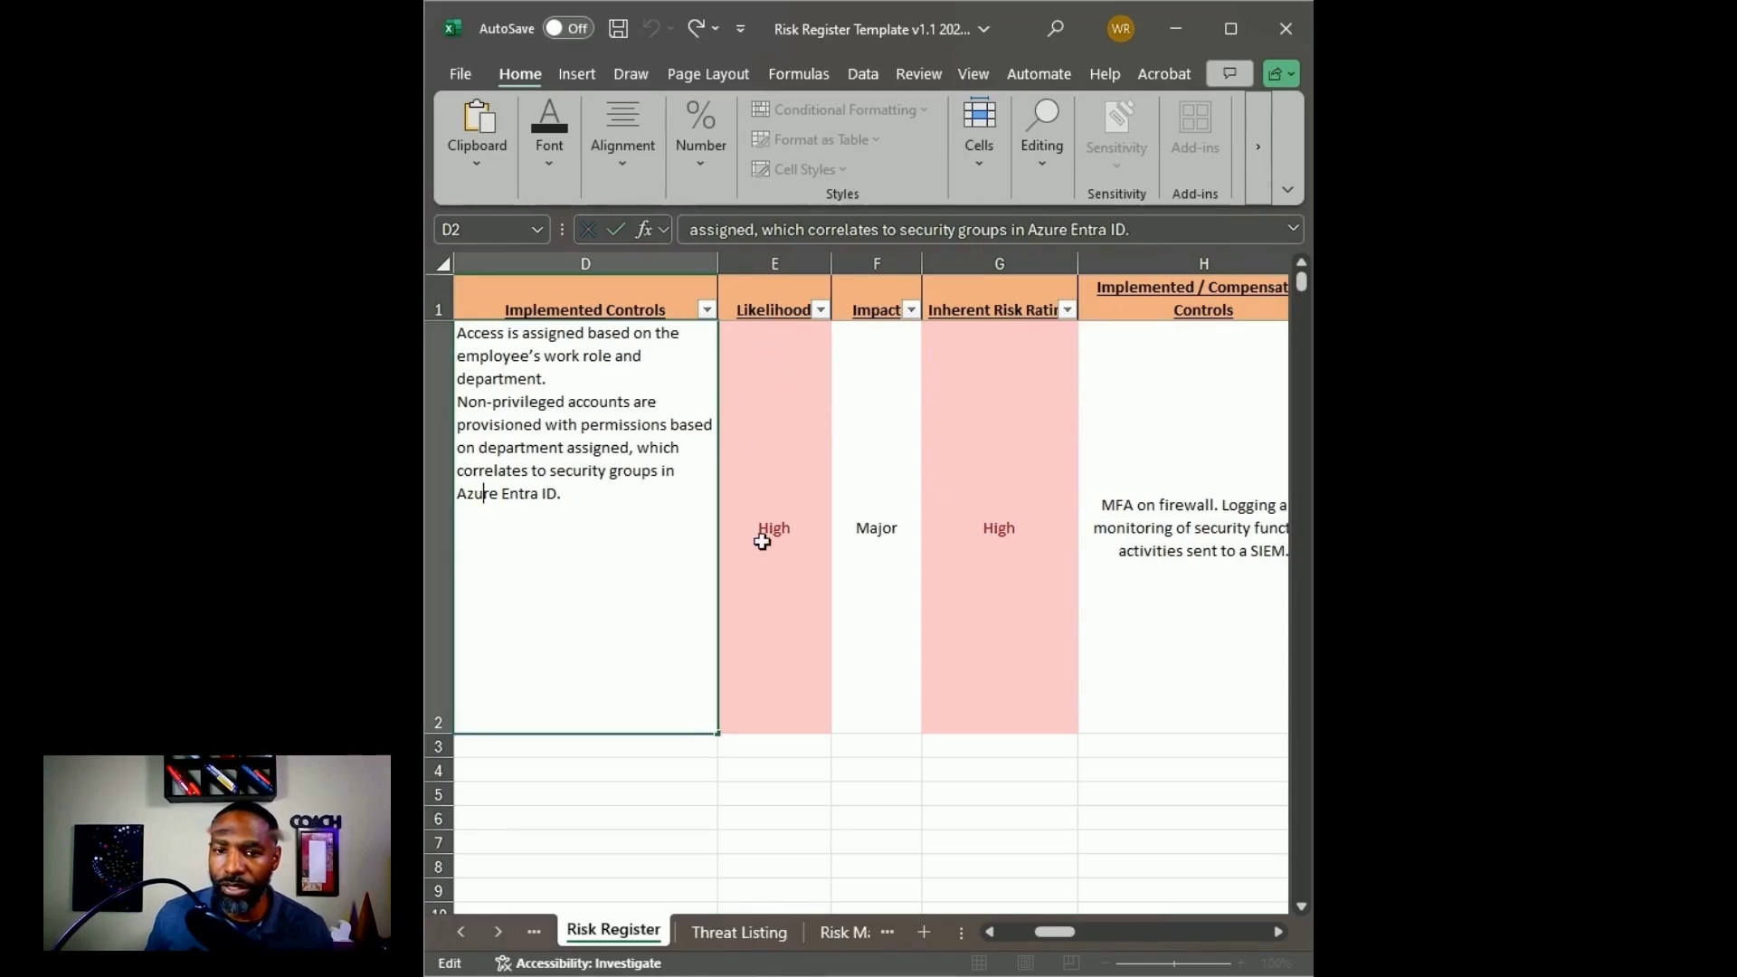
{"action": "left_click", "coordinate": [844, 930]}
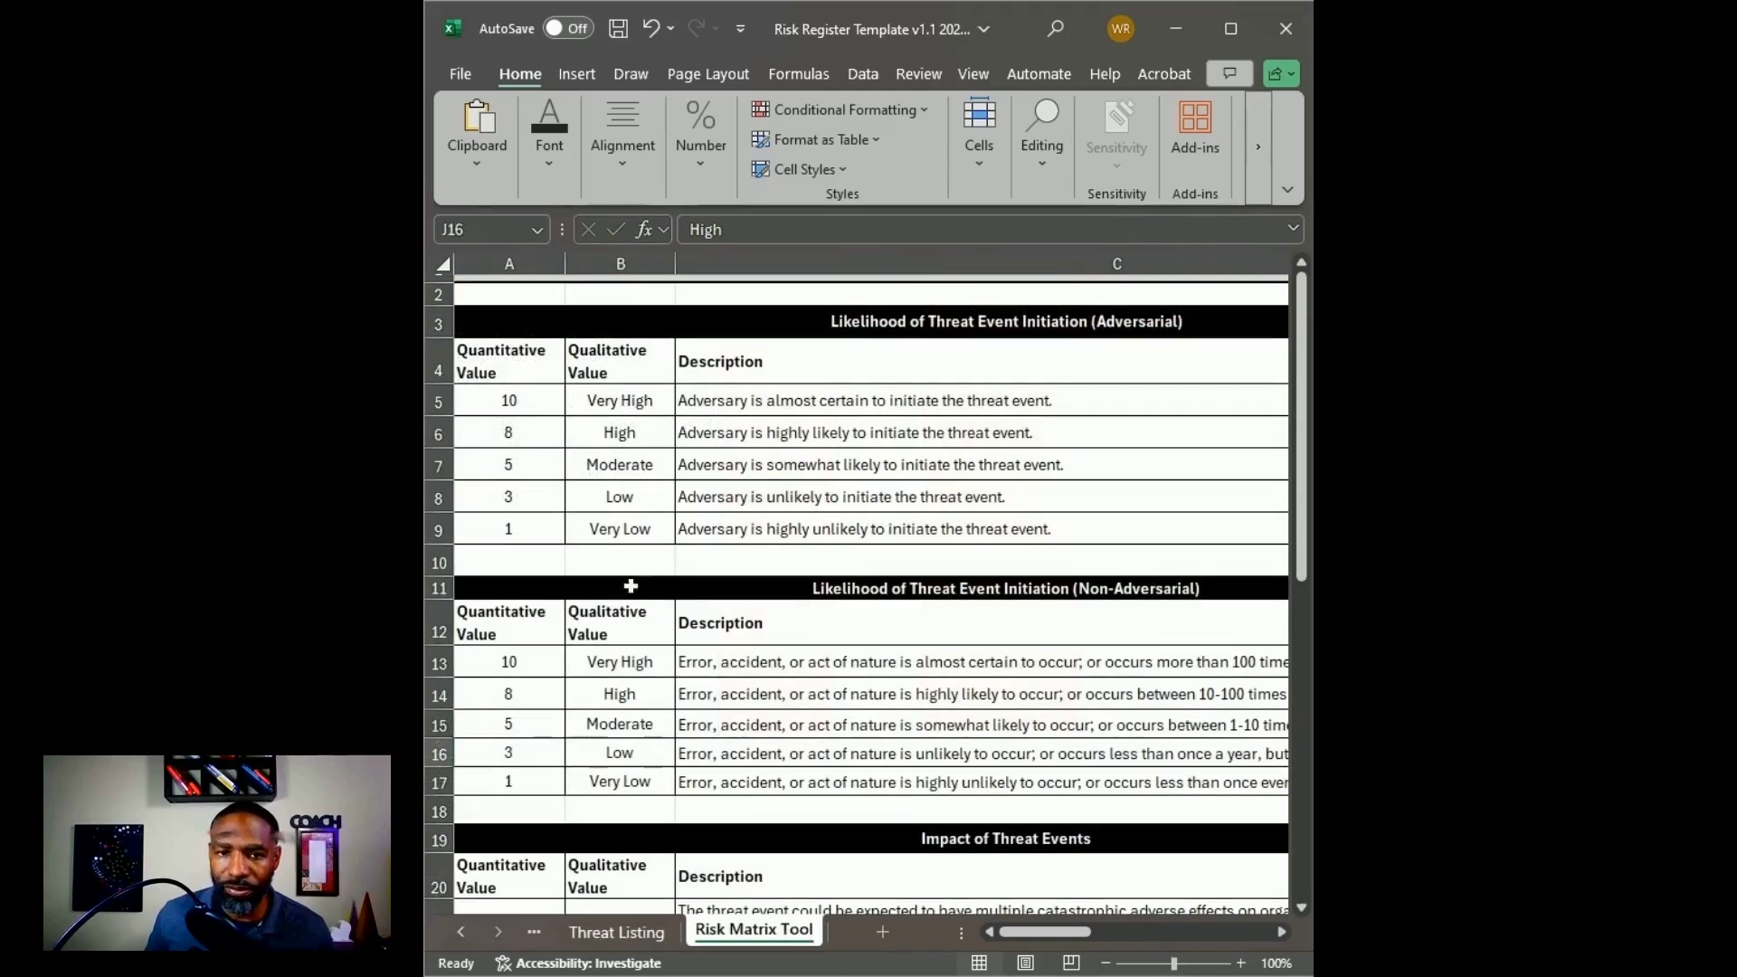
Look over the Risk Matrix Tool's introduction and its likelihood and impact tables, then select the Likelihood of Threat Event Initiation (Non-Adversarial) heading.
{"action": "scroll", "coordinate": [597, 399], "scroll_direction": "up", "scroll_amount": 1}
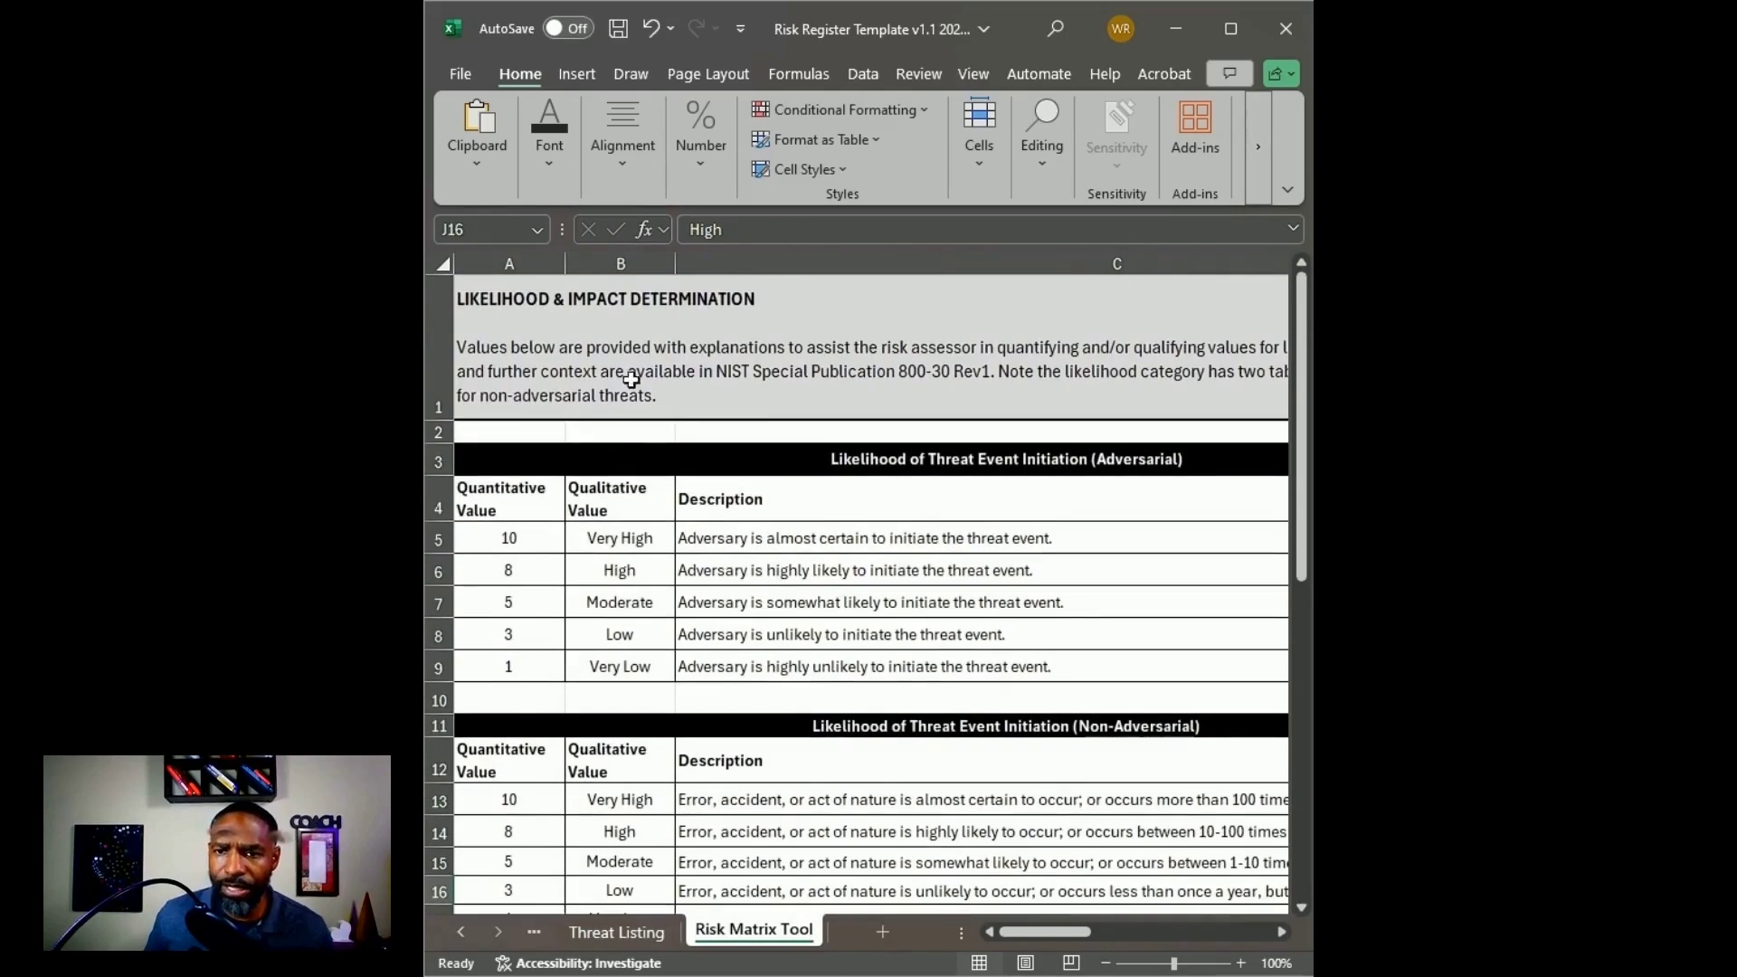
{"action": "scroll", "coordinate": [691, 479], "scroll_direction": "down", "scroll_amount": 1}
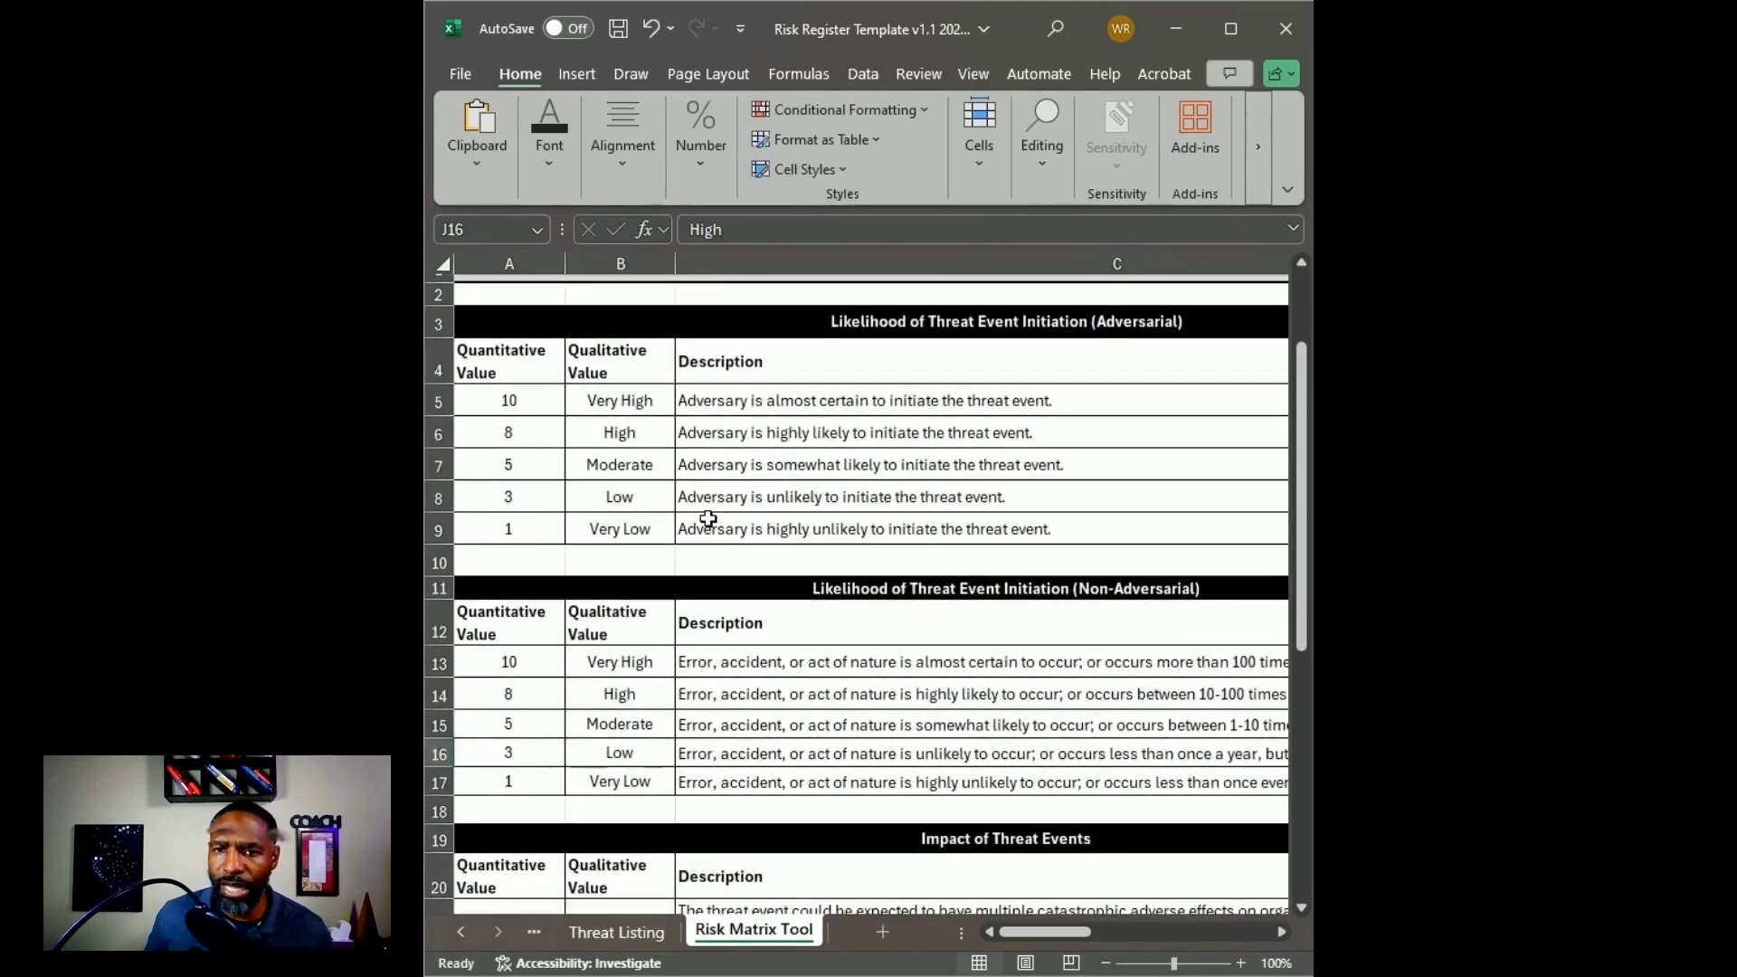
{"action": "scroll", "coordinate": [904, 434], "scroll_direction": "down", "scroll_amount": 3}
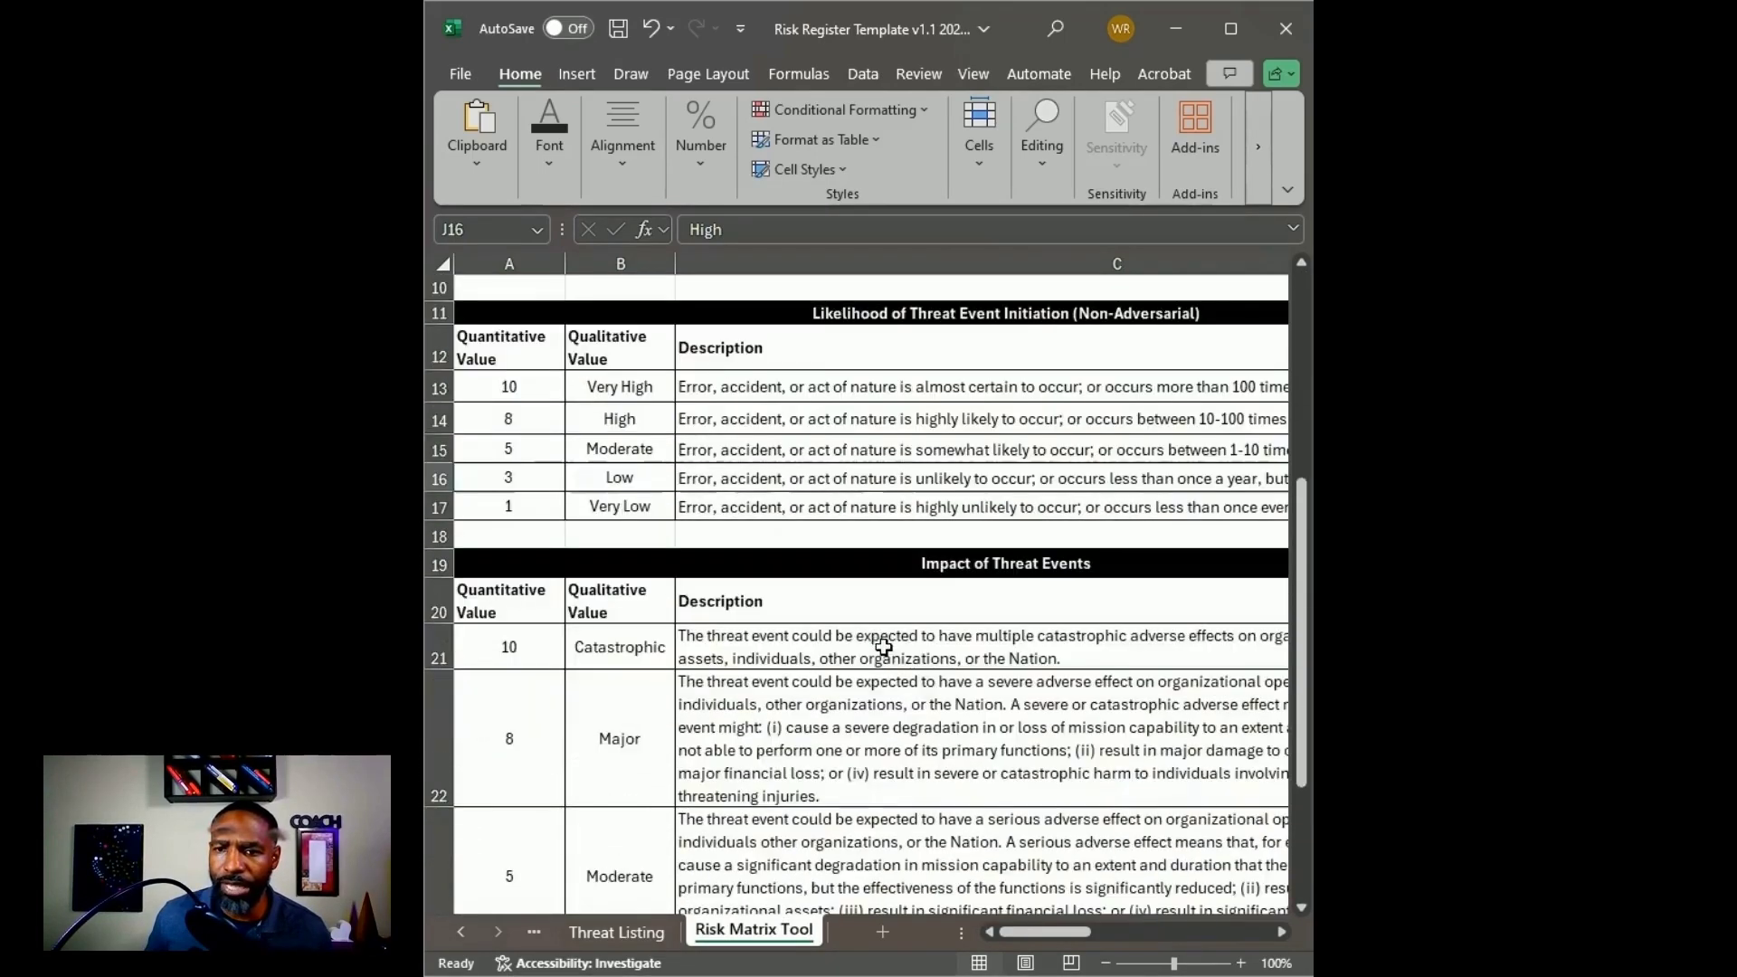
{"action": "scroll", "coordinate": [958, 715], "scroll_direction": "up", "scroll_amount": 2}
{"action": "left_click", "coordinate": [523, 529]}
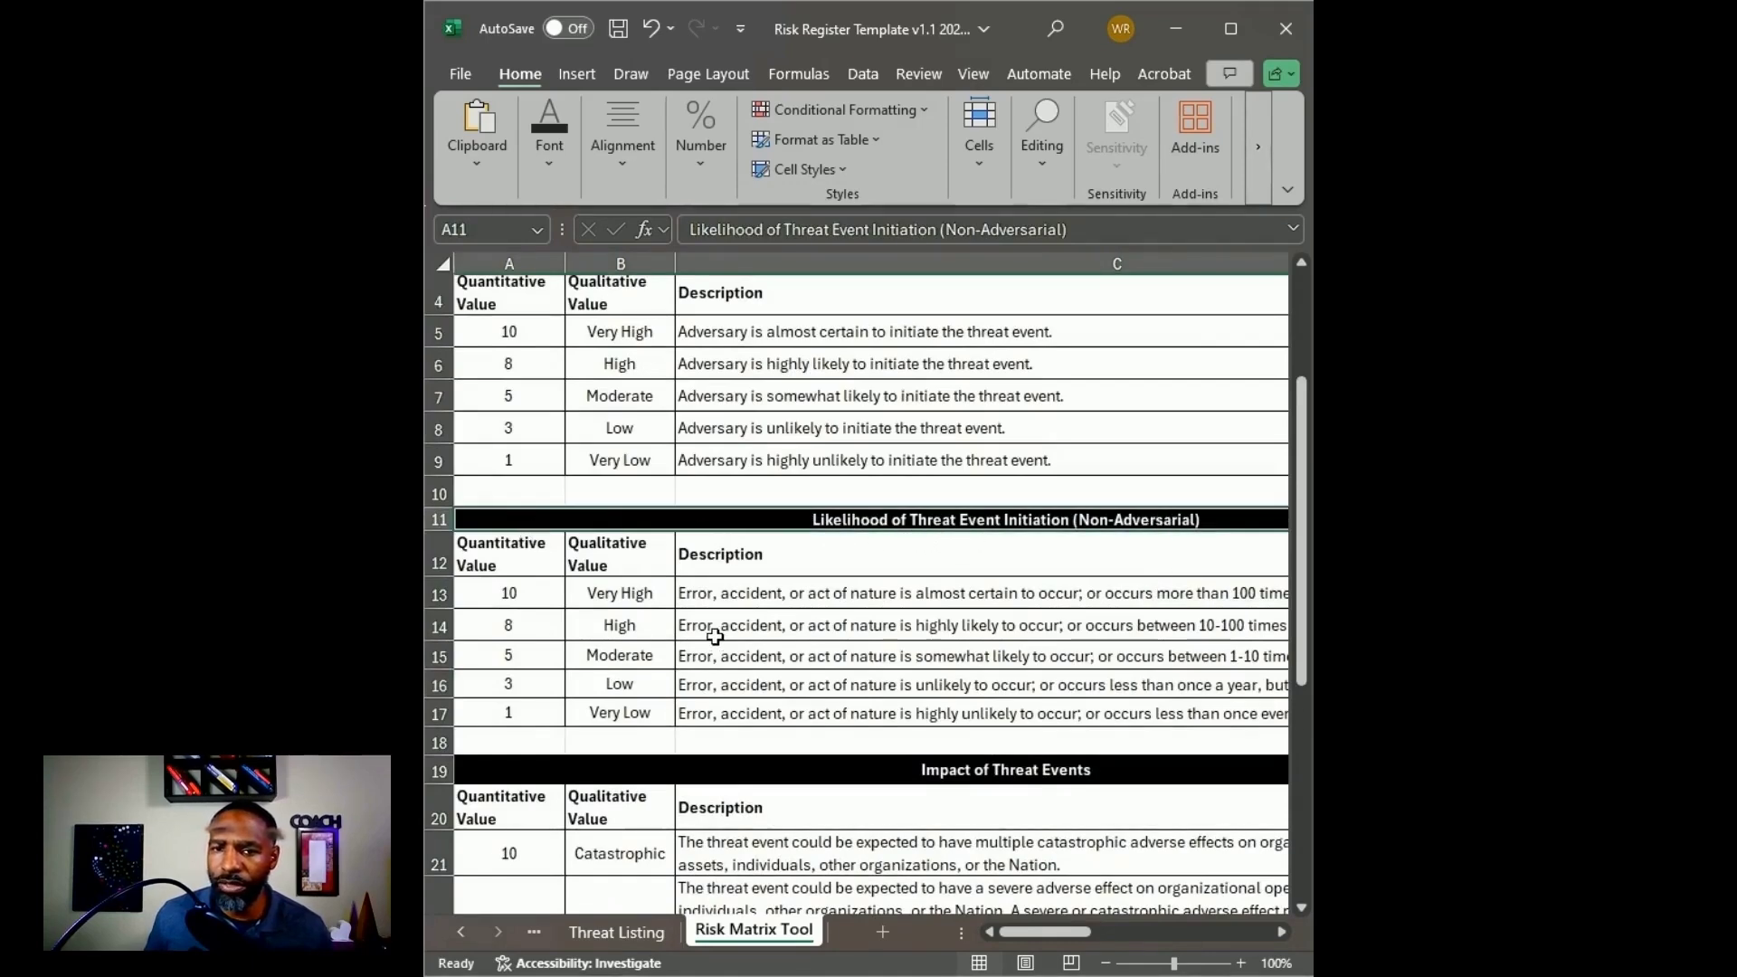
In the non-adversarial likelihood table, highlight the Qualitative Value column from its header to Very Low, then select the Description header and view the full descriptions.
{"action": "scroll", "coordinate": [706, 619], "scroll_direction": "down", "scroll_amount": 1}
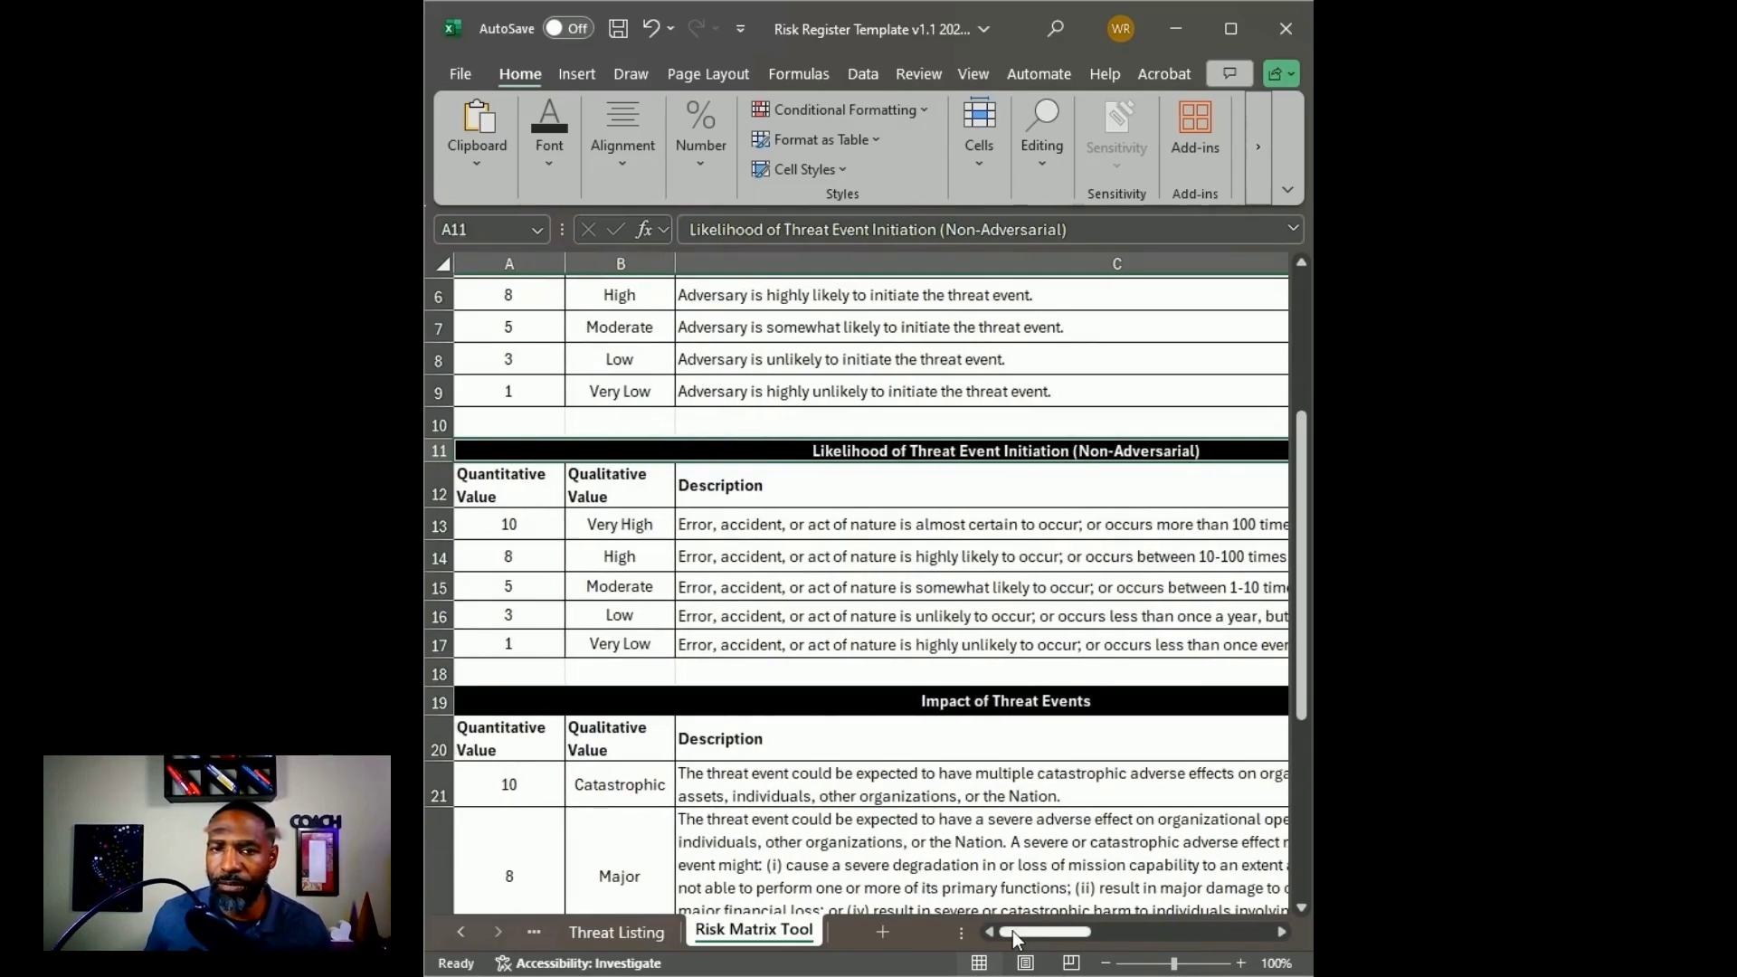
{"action": "left_click_drag", "start_coordinate": [1023, 931], "coordinate": [1033, 931]}
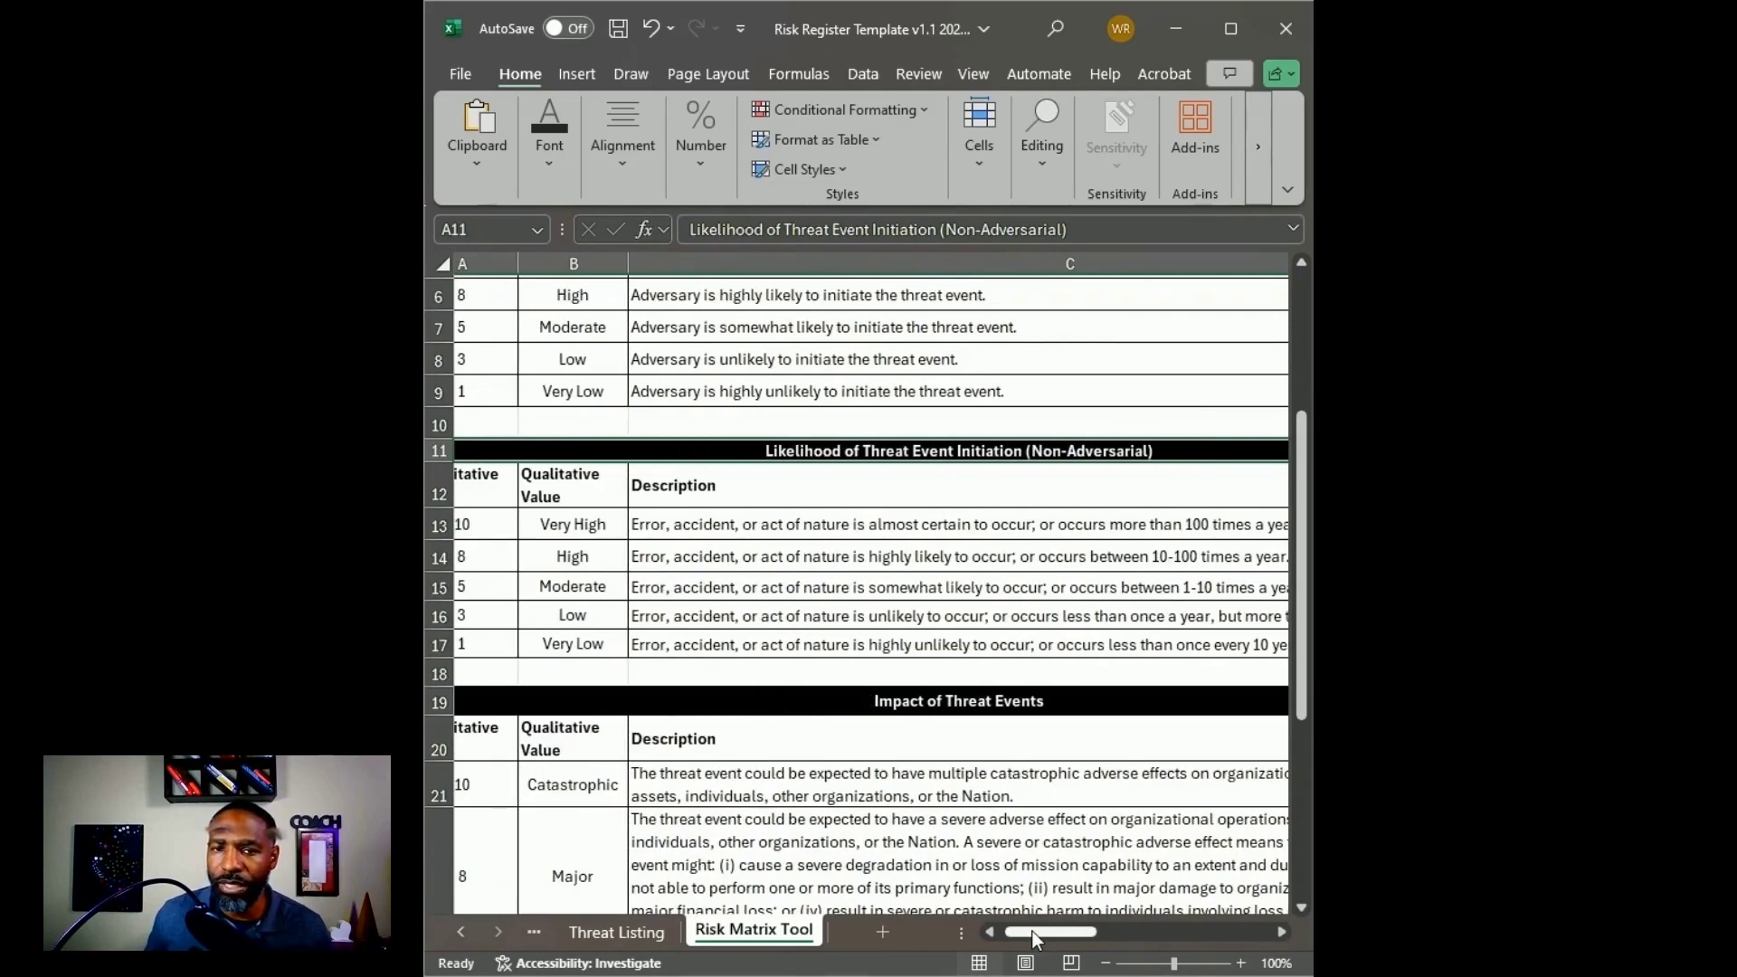
{"action": "left_click", "coordinate": [555, 500]}
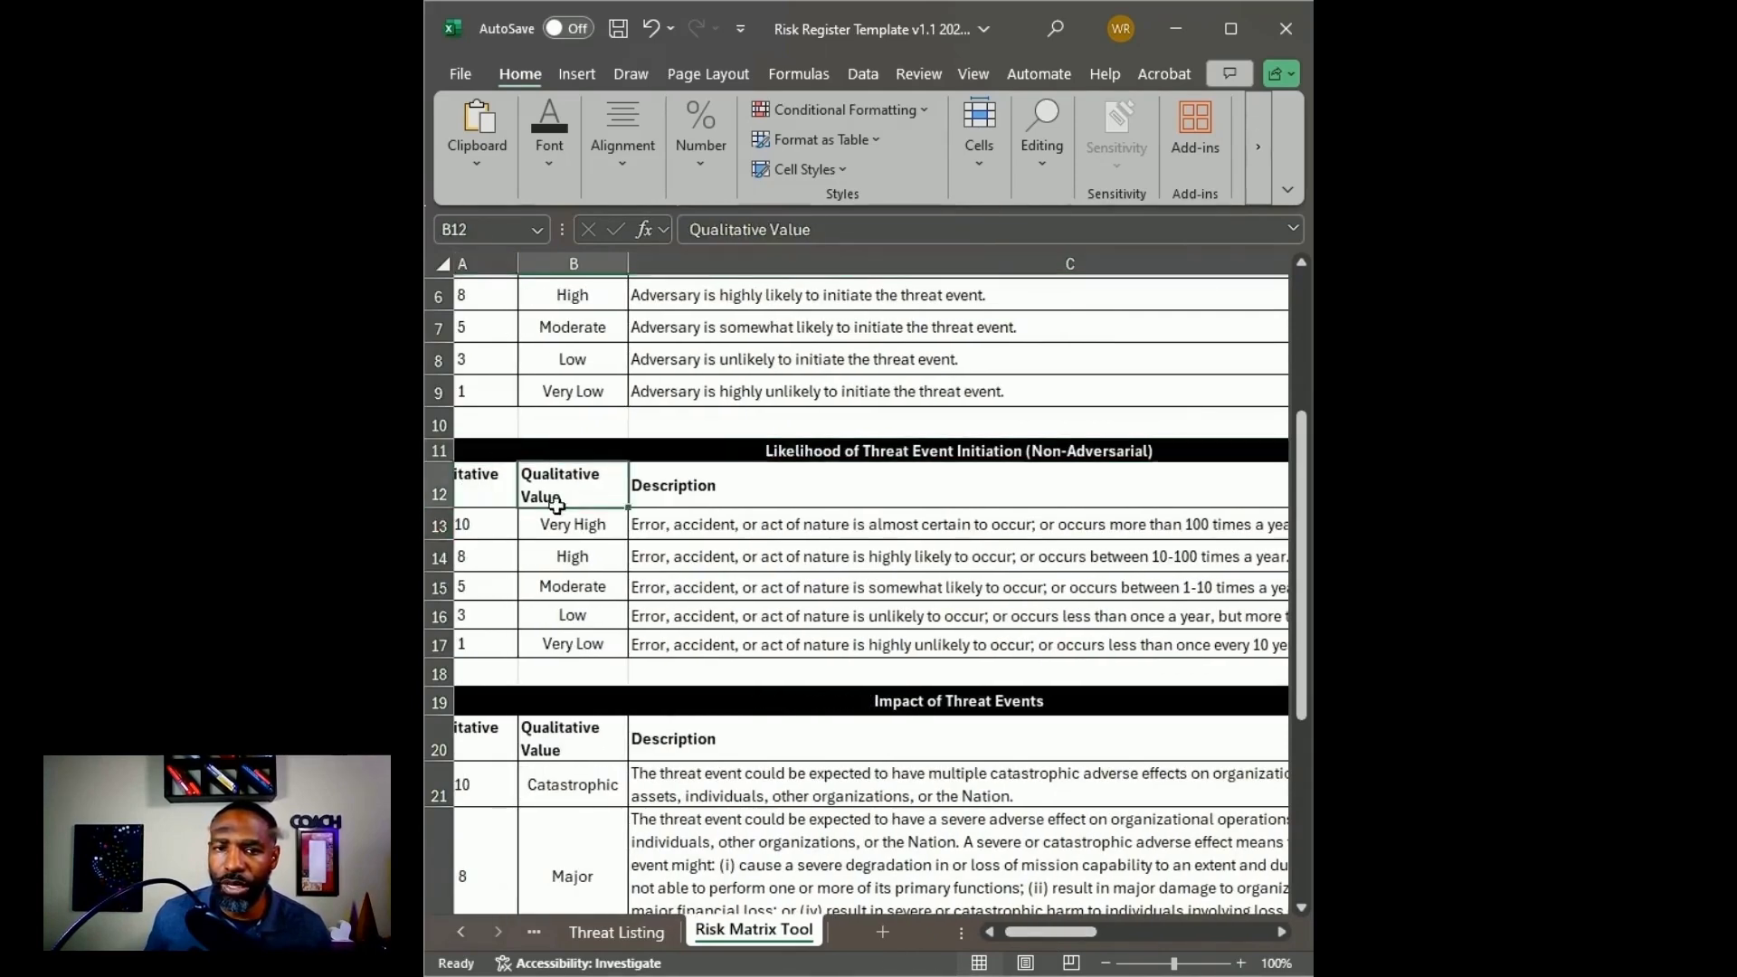
{"action": "left_click_drag", "start_coordinate": [556, 504], "coordinate": [573, 643]}
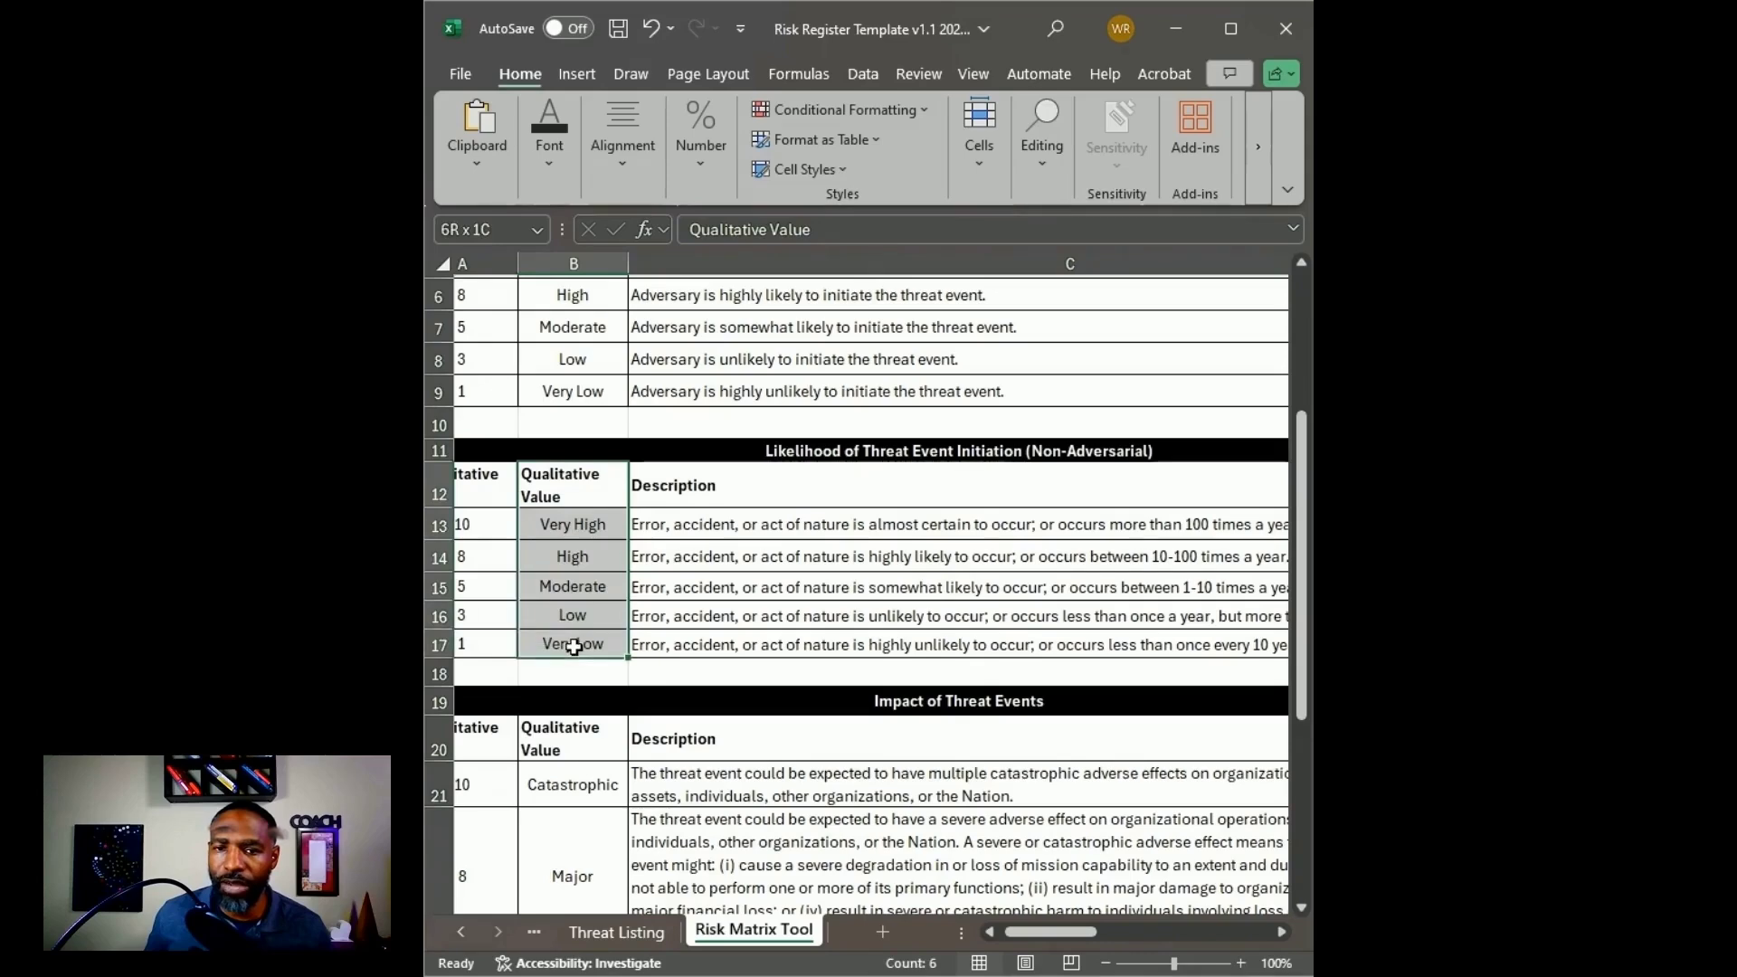
{"action": "left_click", "coordinate": [669, 494]}
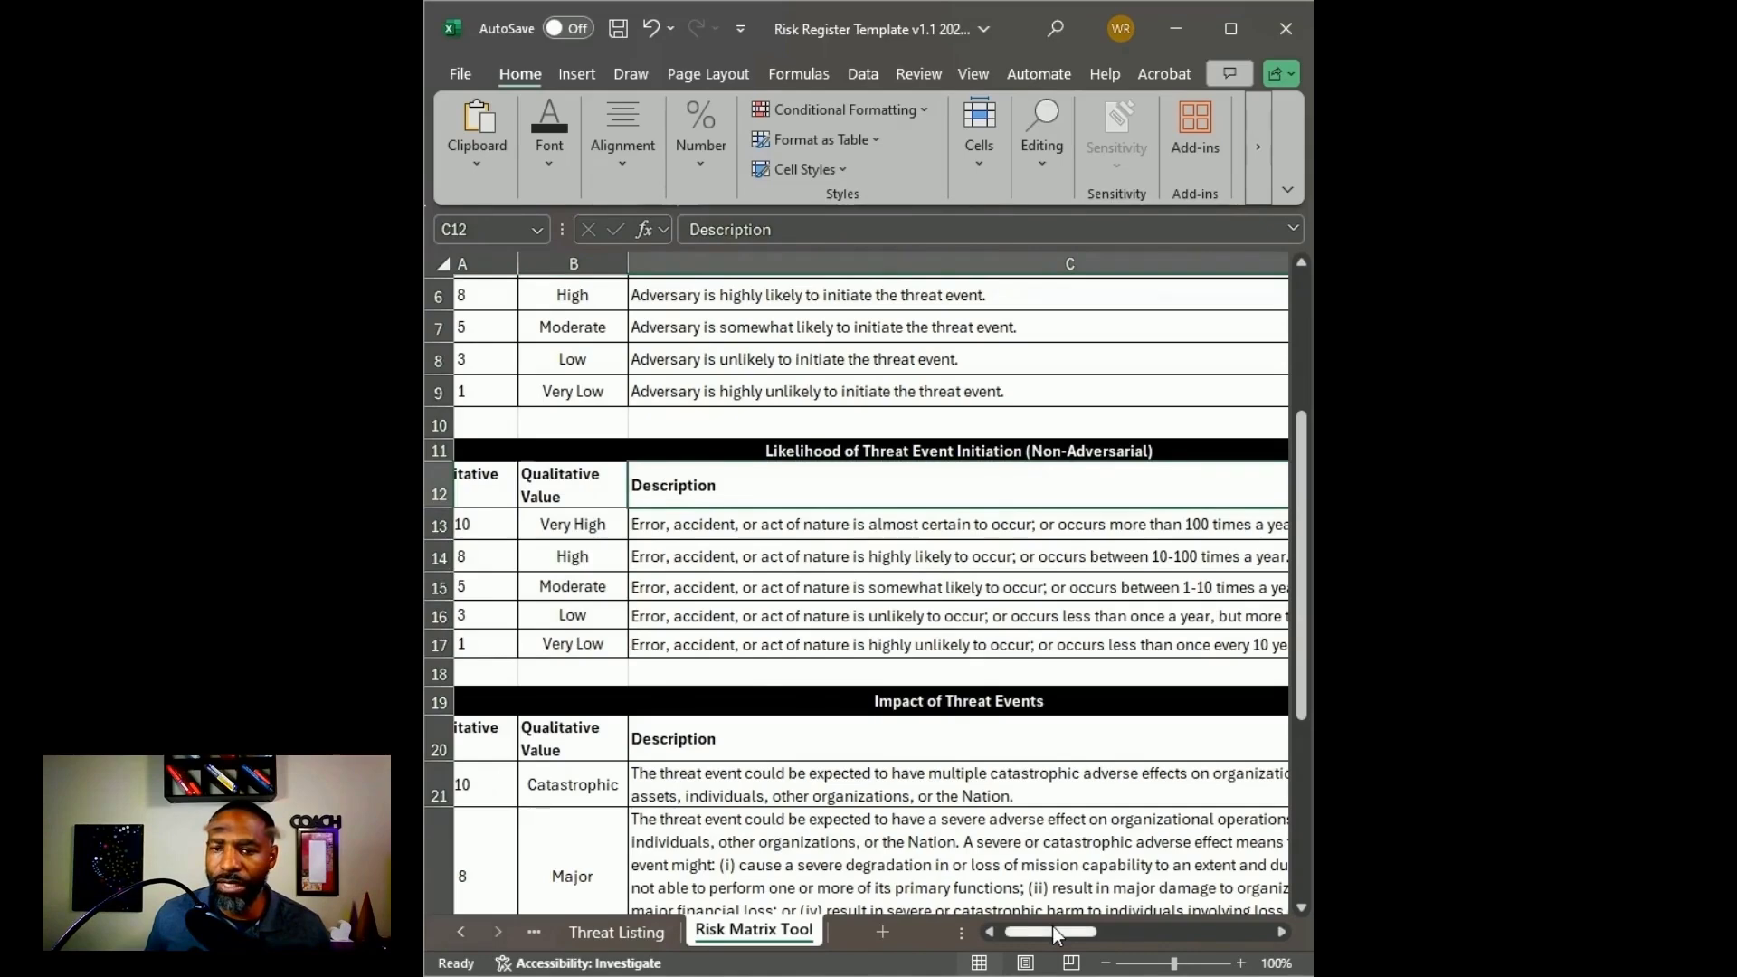
{"action": "left_click_drag", "start_coordinate": [1051, 927], "coordinate": [1060, 926]}
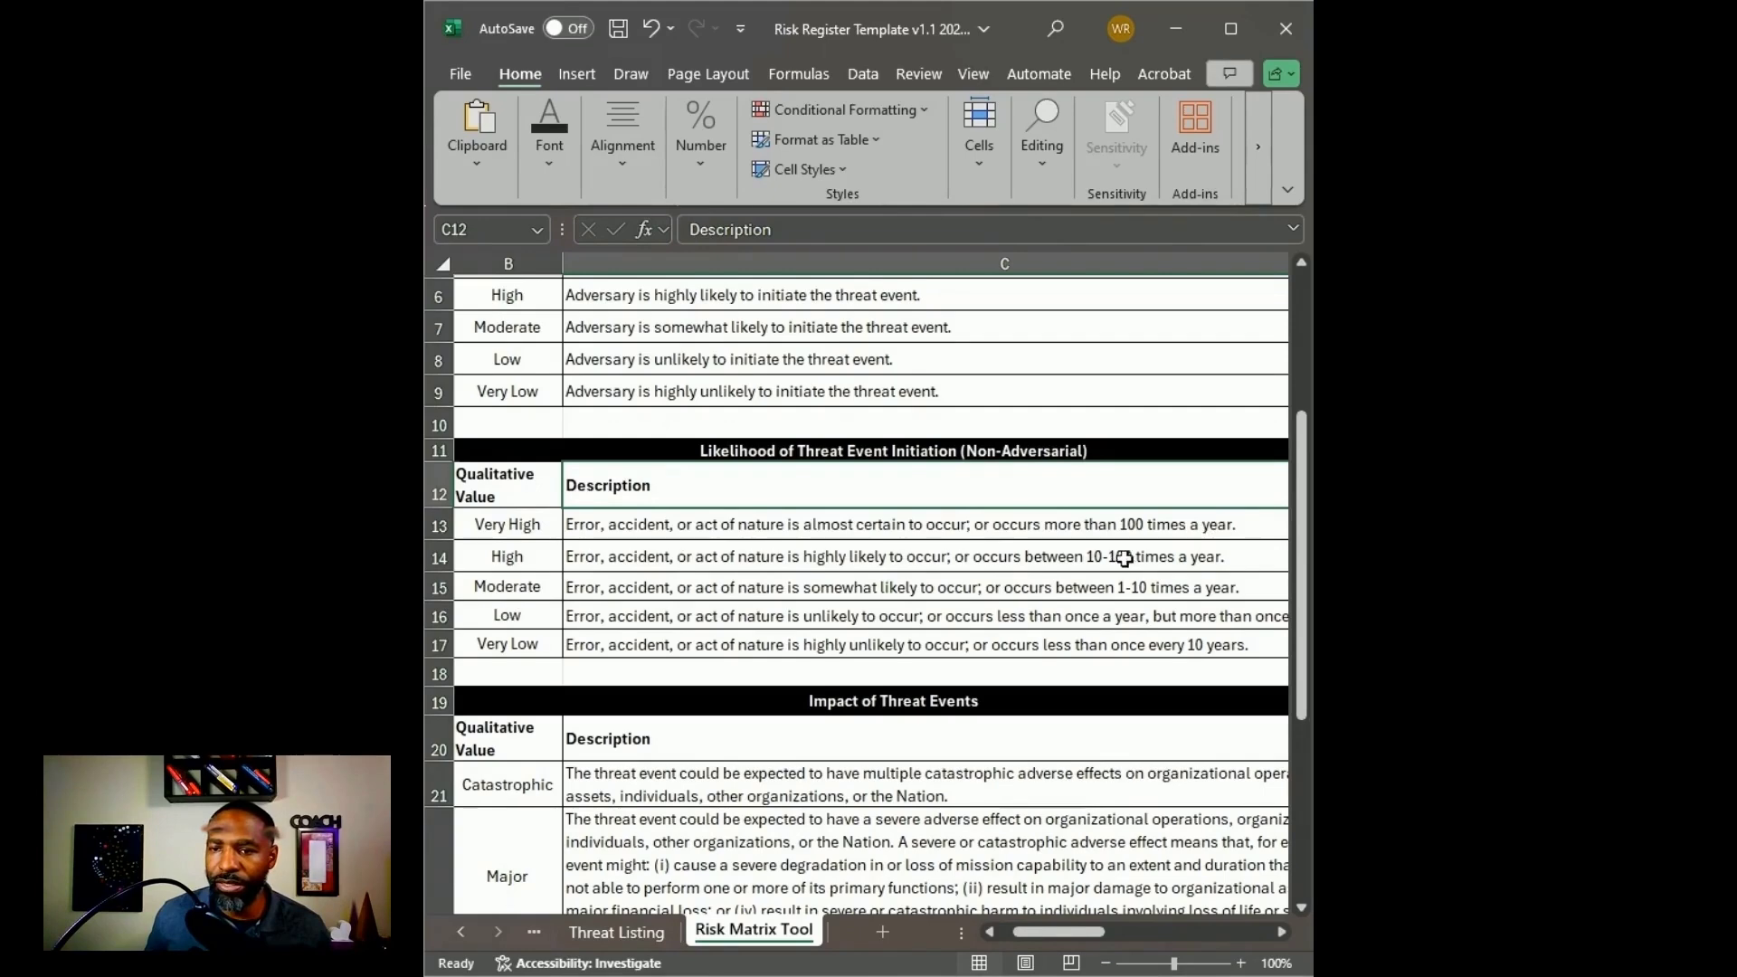
Select the Very Low description, the Very High value and the Description header of the non-adversarial likelihood table in turn.
{"action": "left_click", "coordinate": [584, 645]}
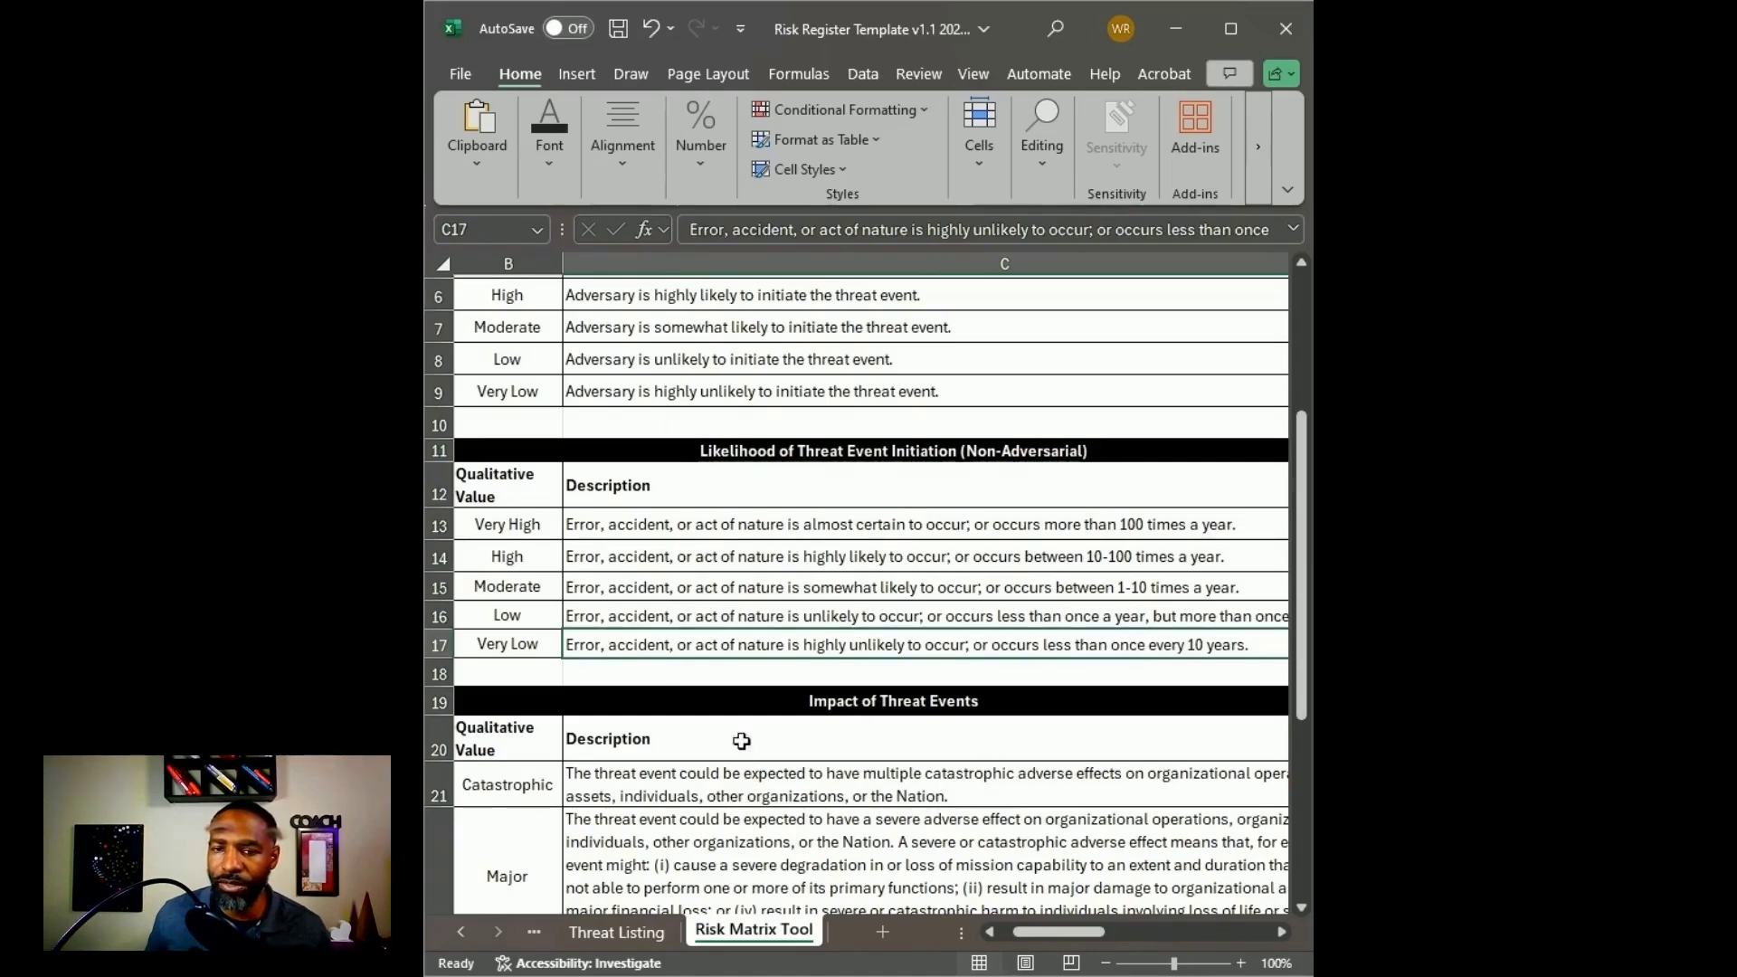
{"action": "left_click", "coordinate": [540, 520]}
{"action": "left_click", "coordinate": [607, 495]}
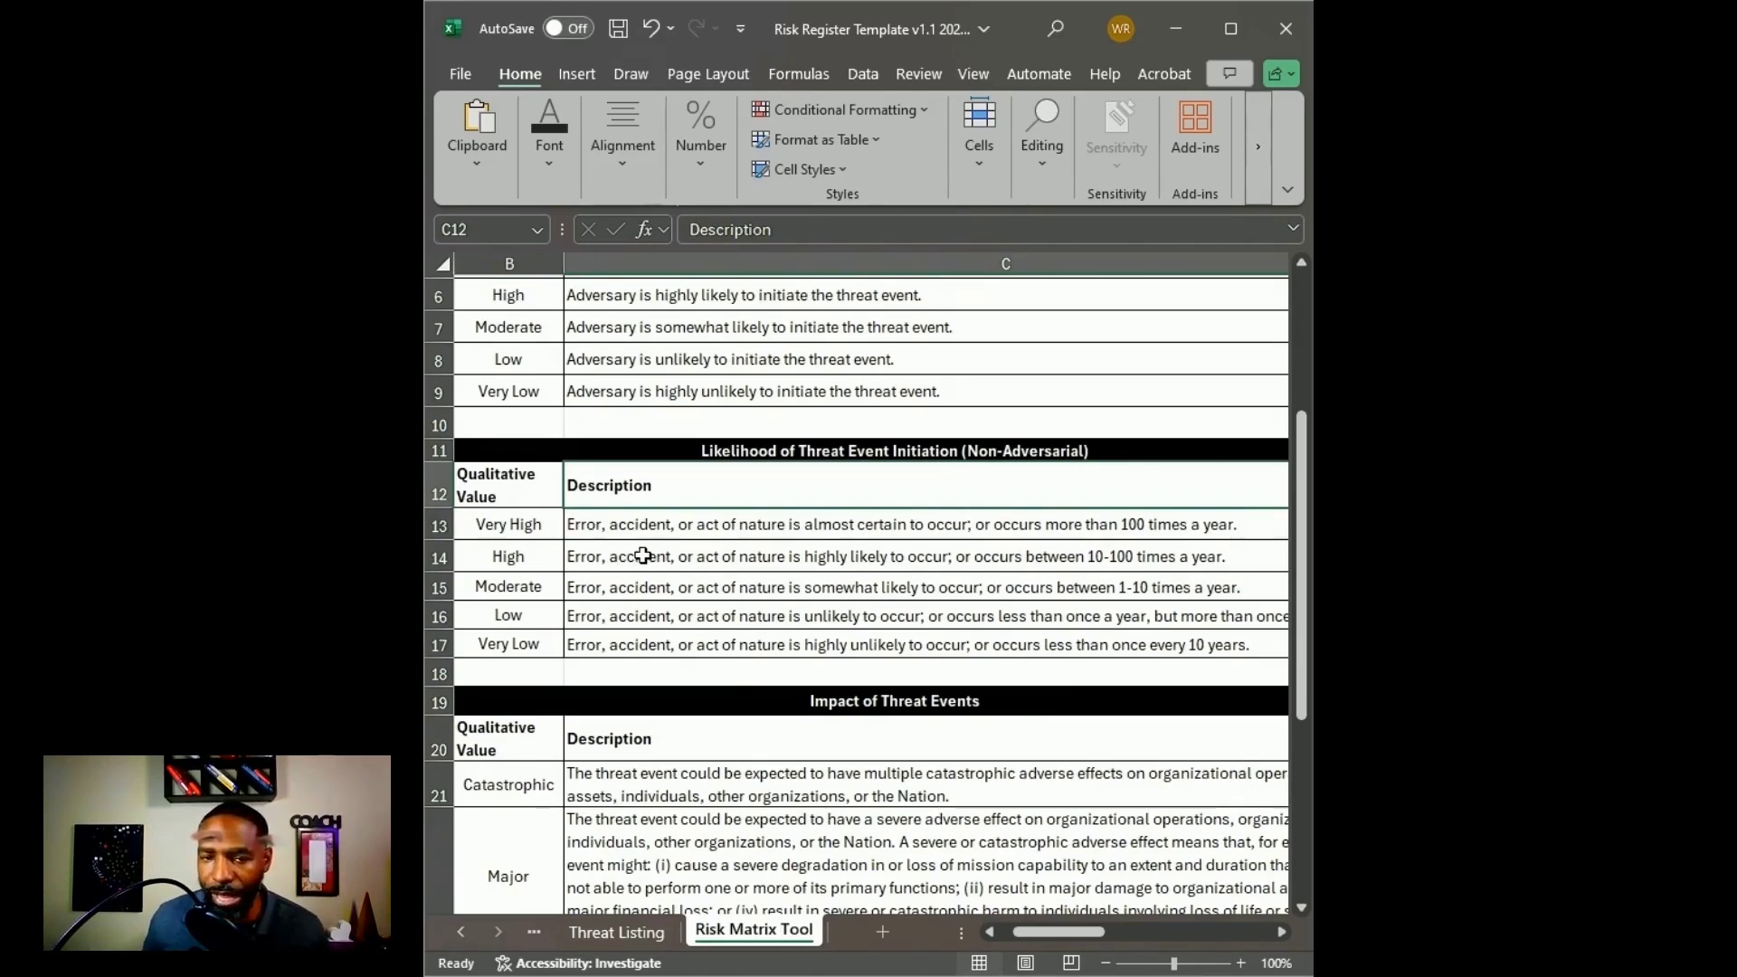
Point out the High rating in the non-adversarial likelihood table by alternately selecting its description and its qualitative value.
{"action": "left_click", "coordinate": [601, 554]}
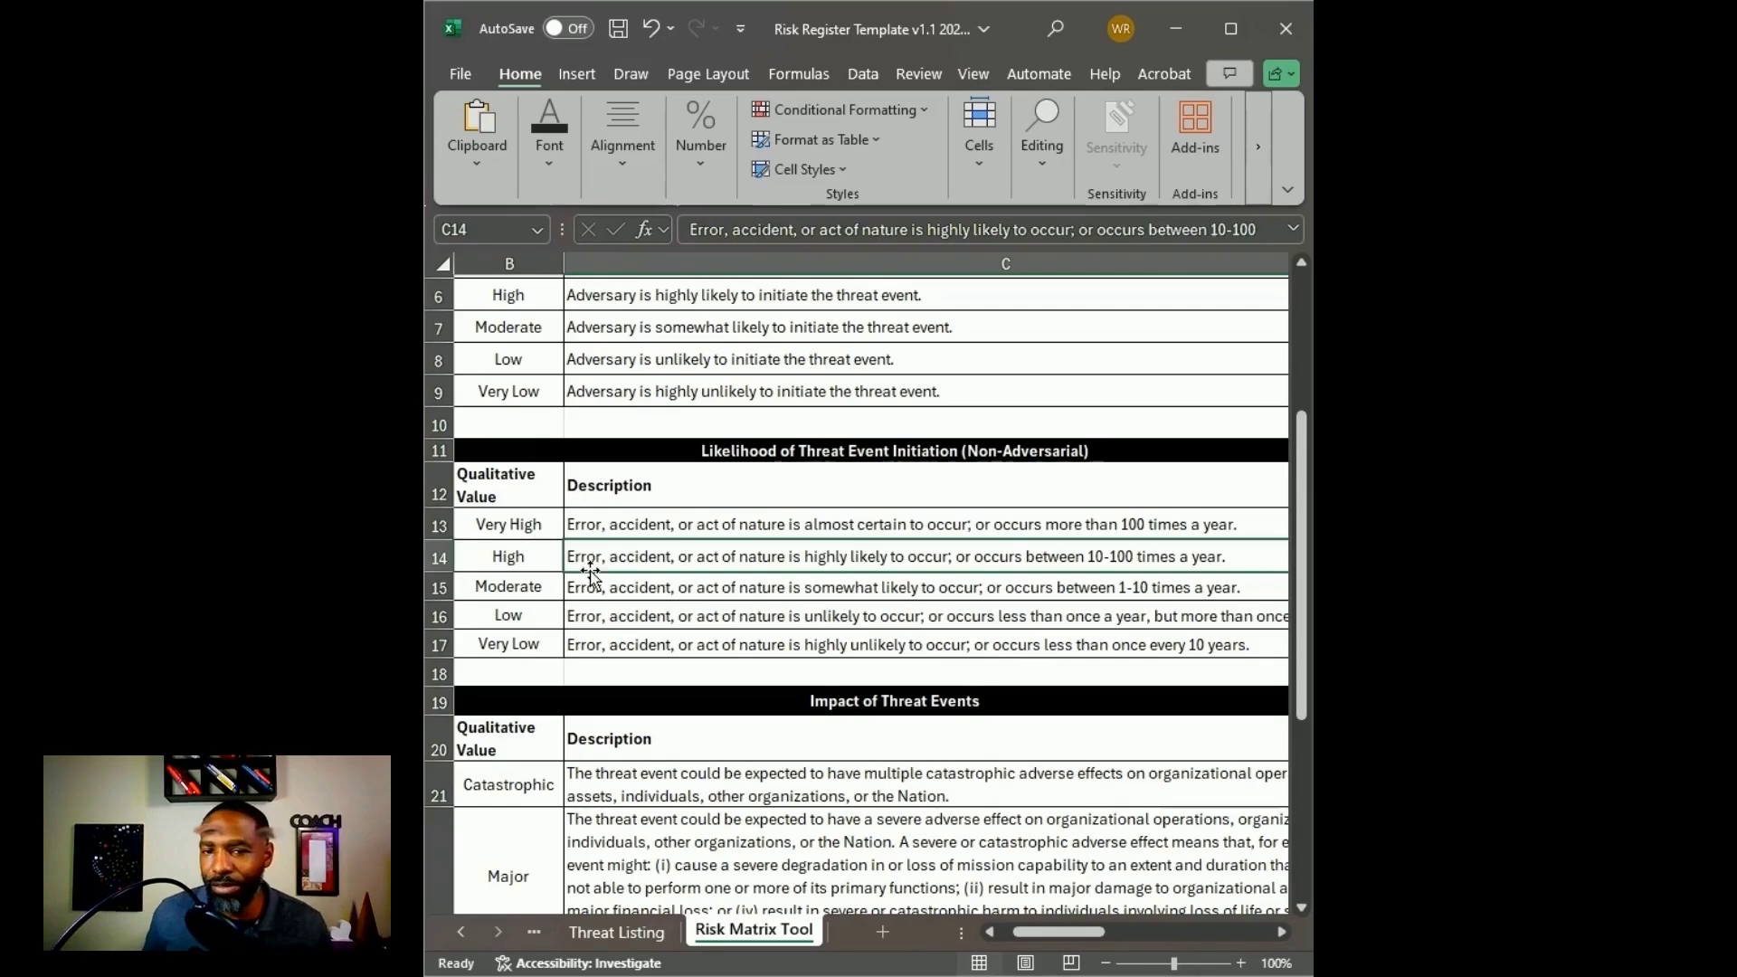
{"action": "left_click", "coordinate": [528, 559]}
{"action": "left_click", "coordinate": [610, 561]}
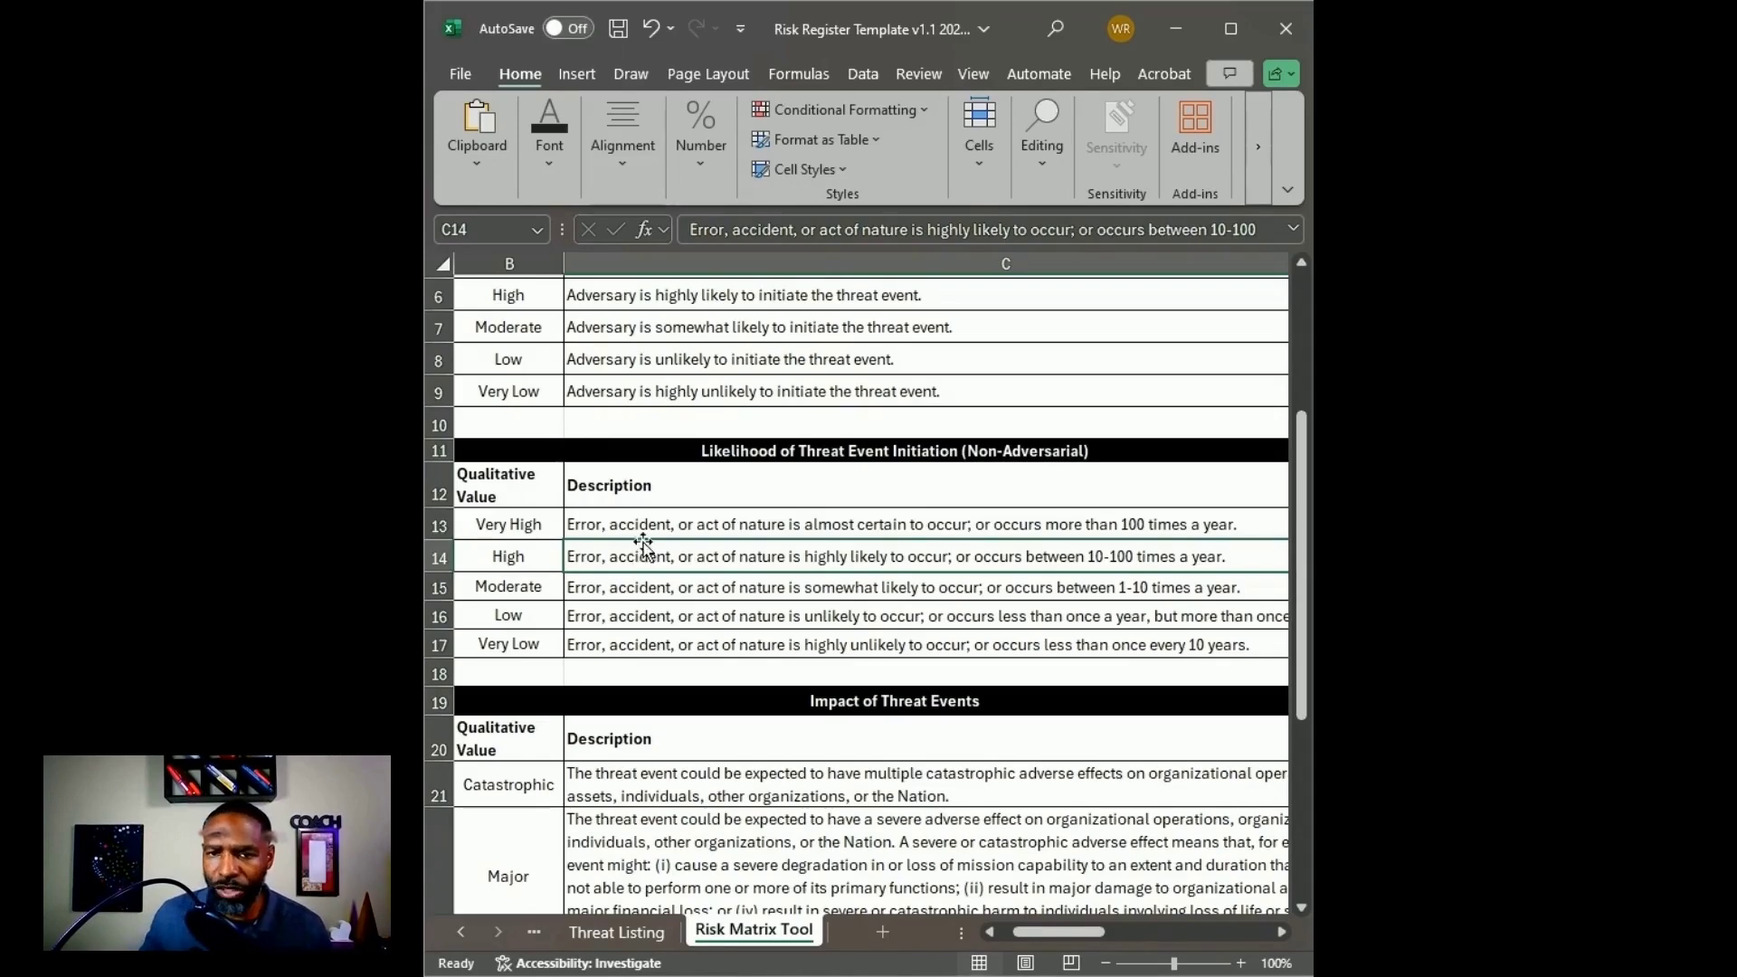
{"action": "left_click", "coordinate": [488, 567]}
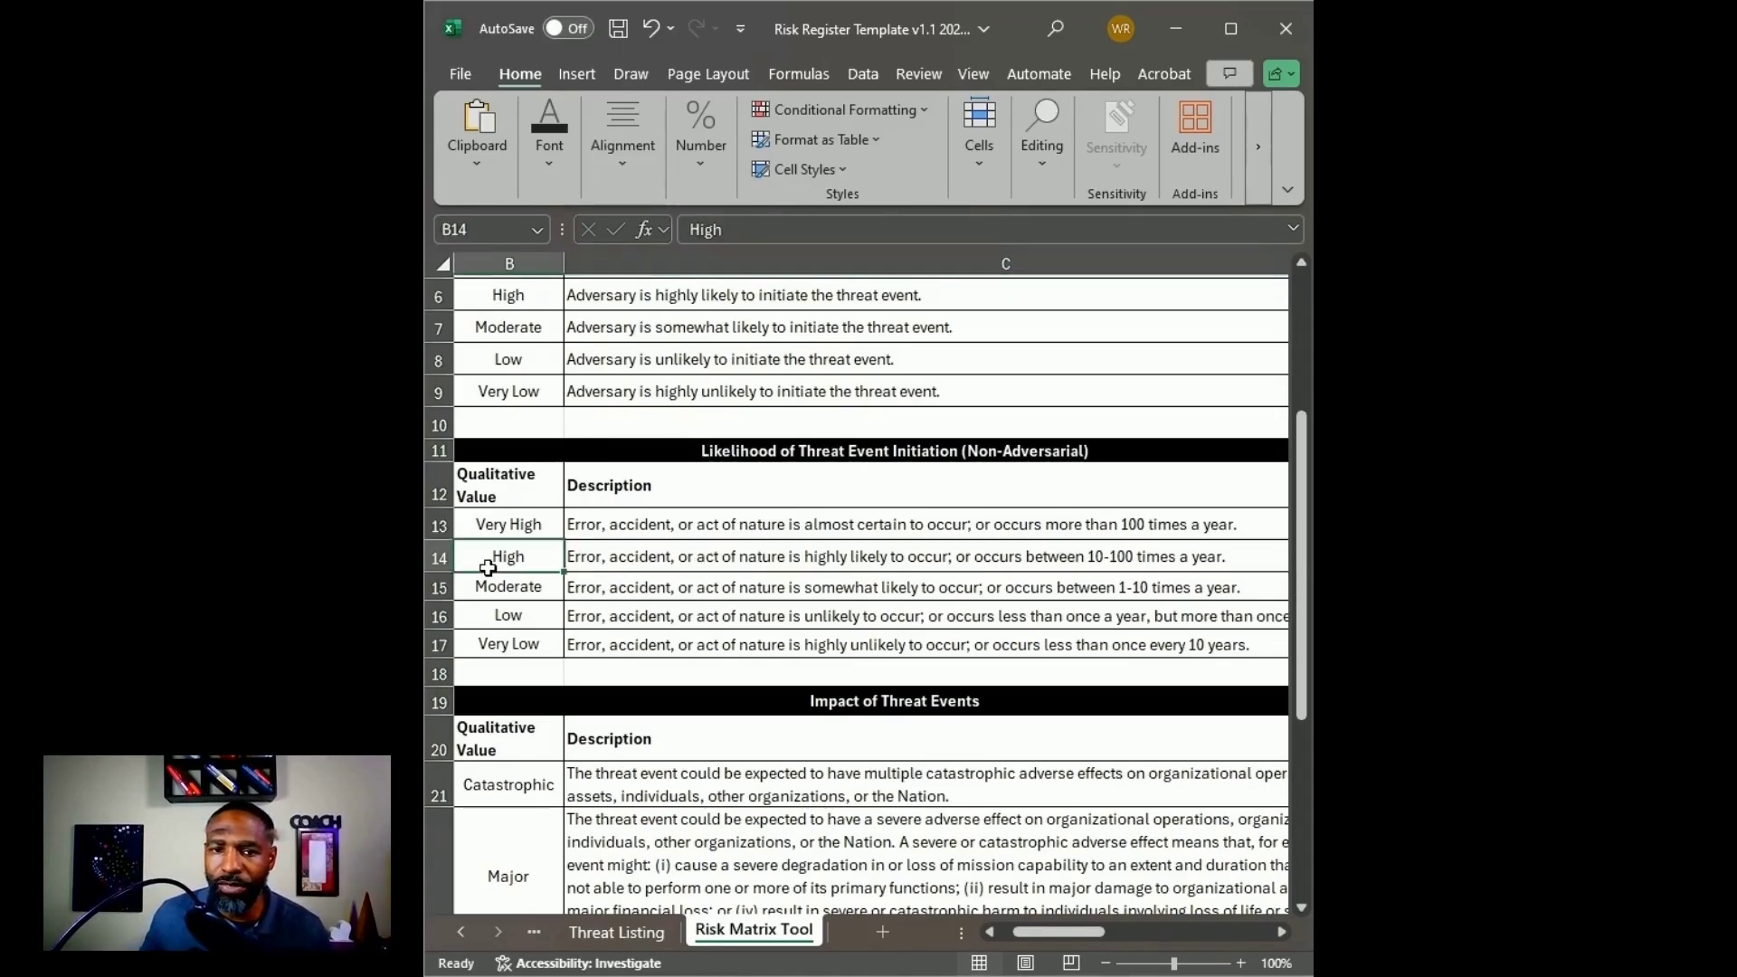
{"action": "left_click", "coordinate": [608, 555]}
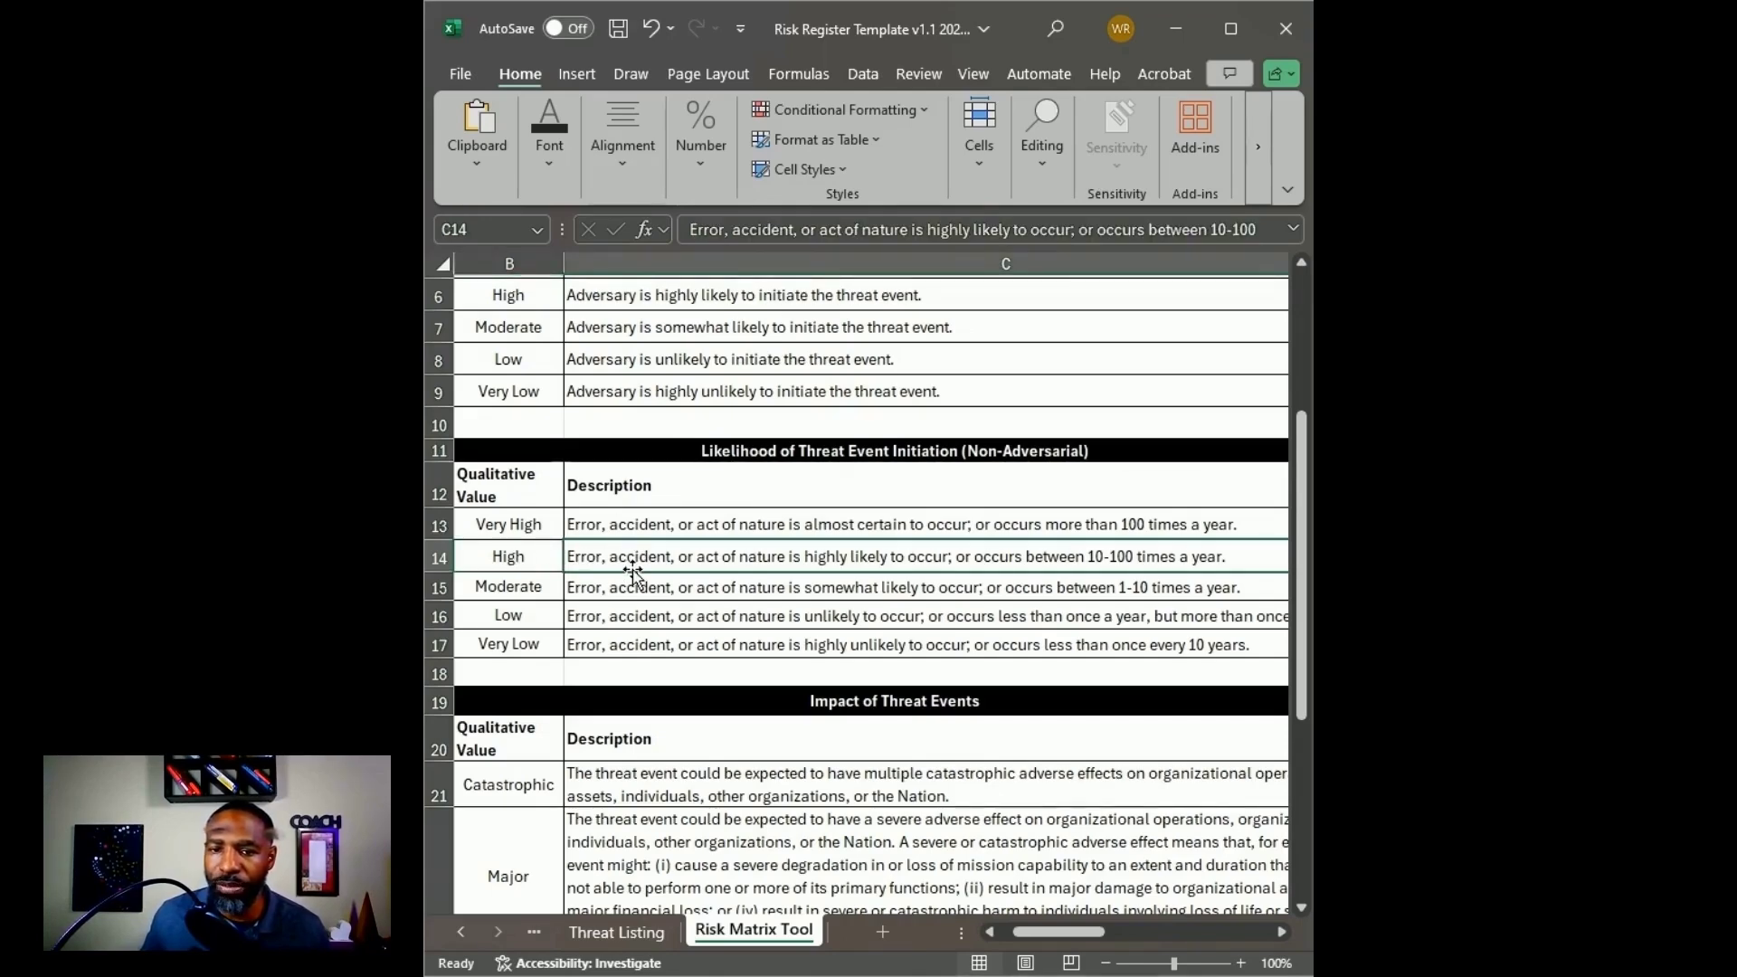
In the Impact of Threat Events table, select the Catastrophic rating and its description in turn, then the Major rating's description.
{"action": "scroll", "coordinate": [558, 595], "scroll_direction": "down", "scroll_amount": 2}
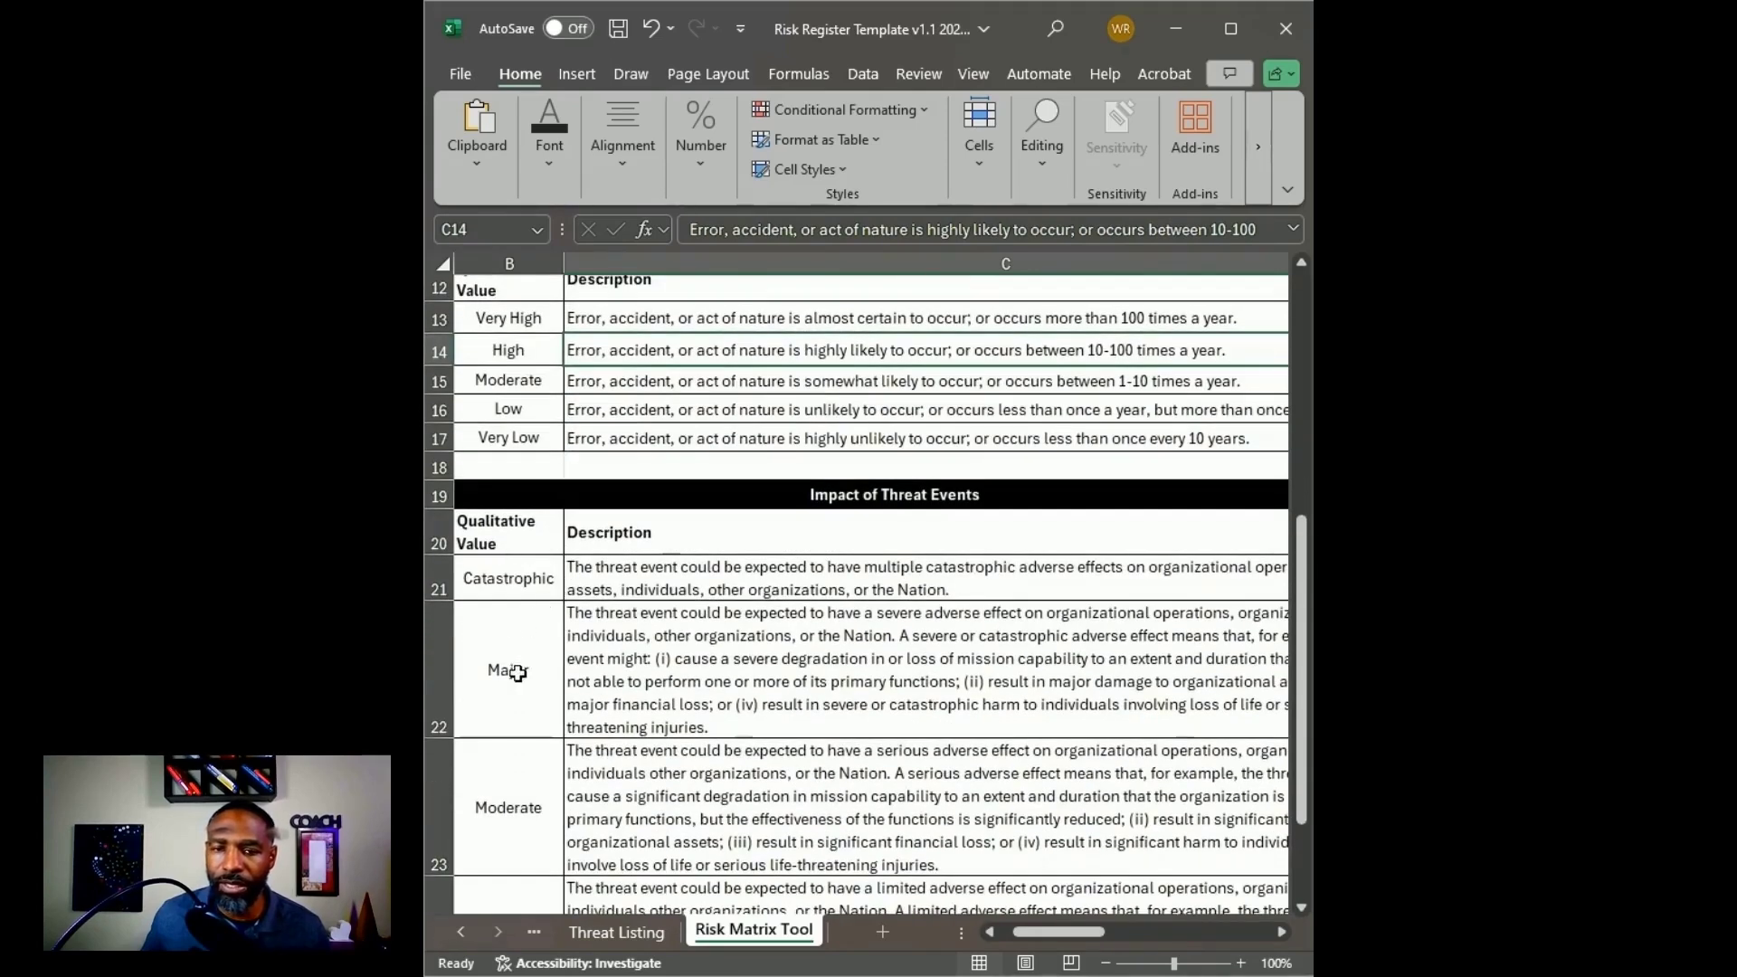
{"action": "scroll", "coordinate": [525, 581], "scroll_direction": "down", "scroll_amount": 1}
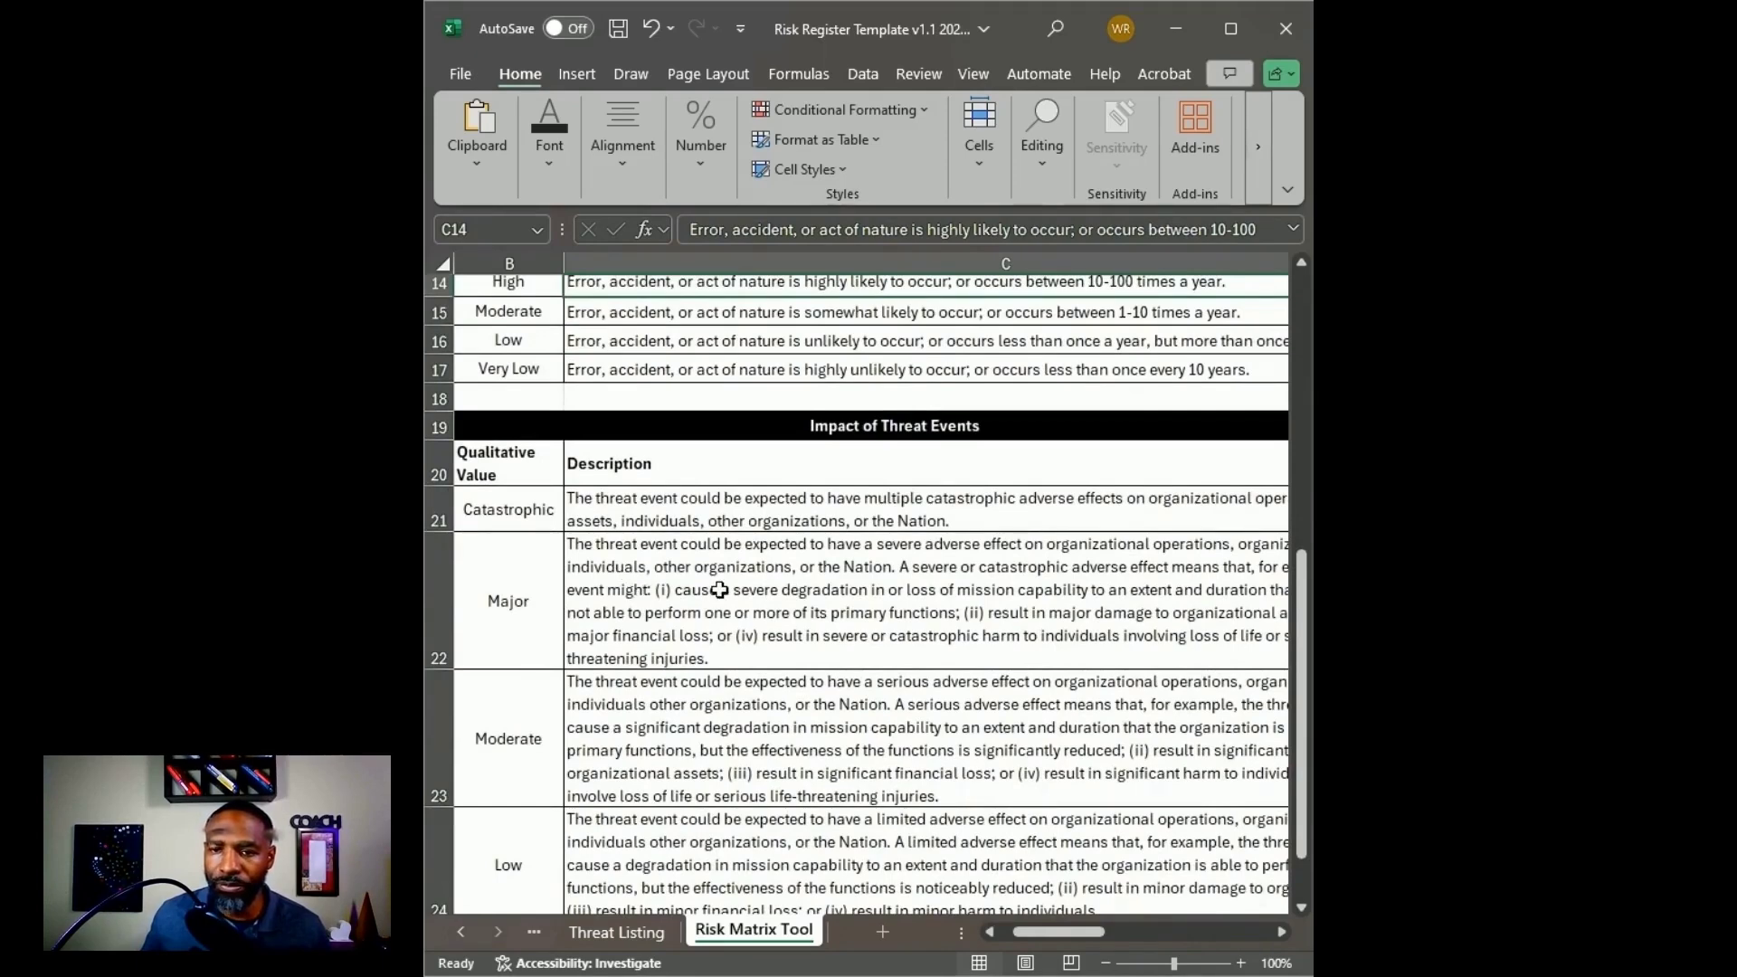
{"action": "left_click", "coordinate": [624, 518]}
{"action": "left_click", "coordinate": [511, 510]}
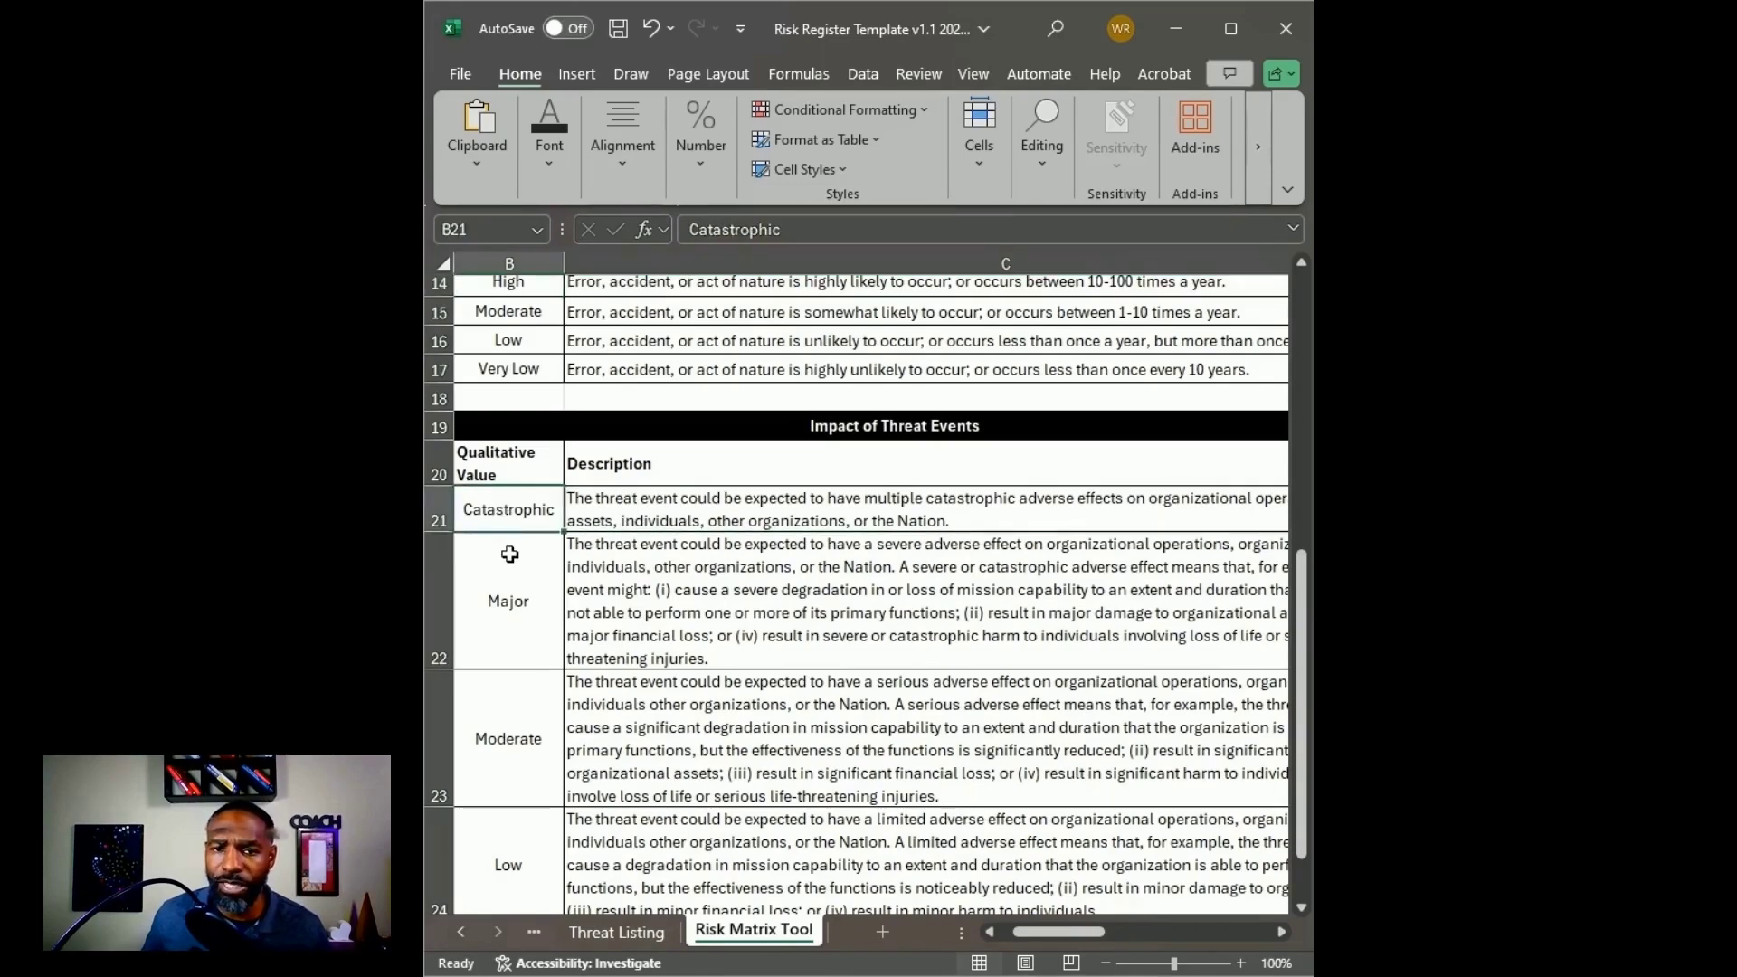
{"action": "left_click", "coordinate": [652, 517]}
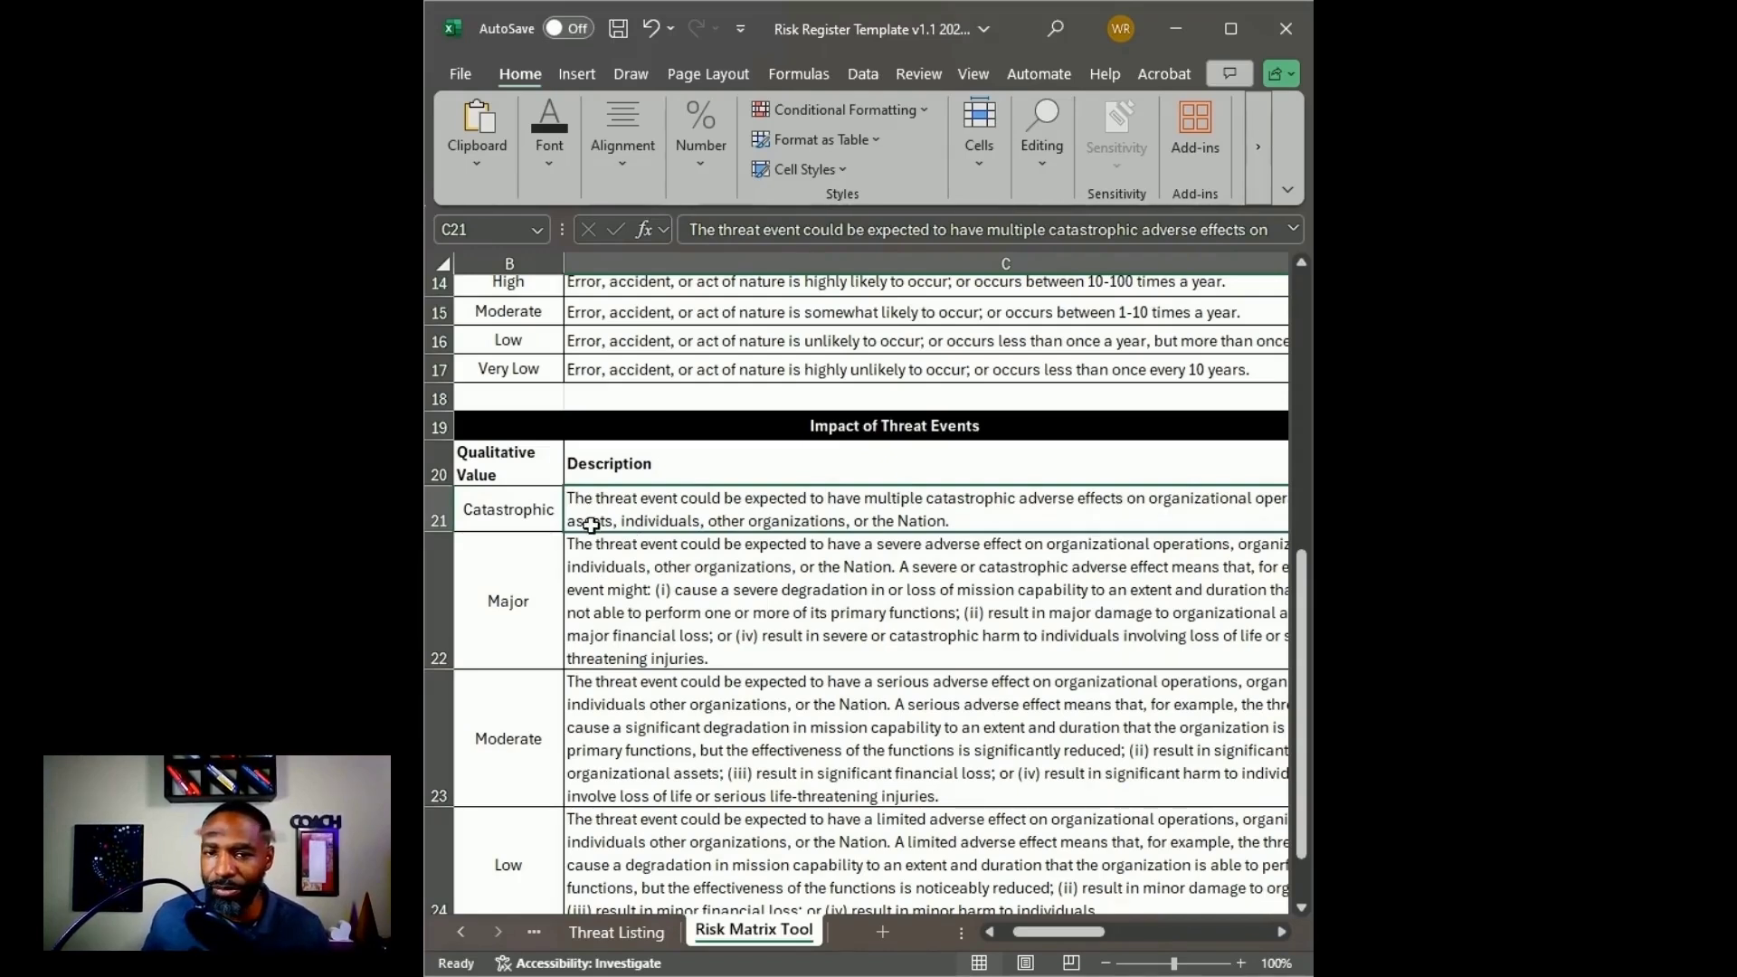
{"action": "left_click", "coordinate": [538, 520]}
{"action": "left_click", "coordinate": [622, 507]}
{"action": "left_click", "coordinate": [687, 589]}
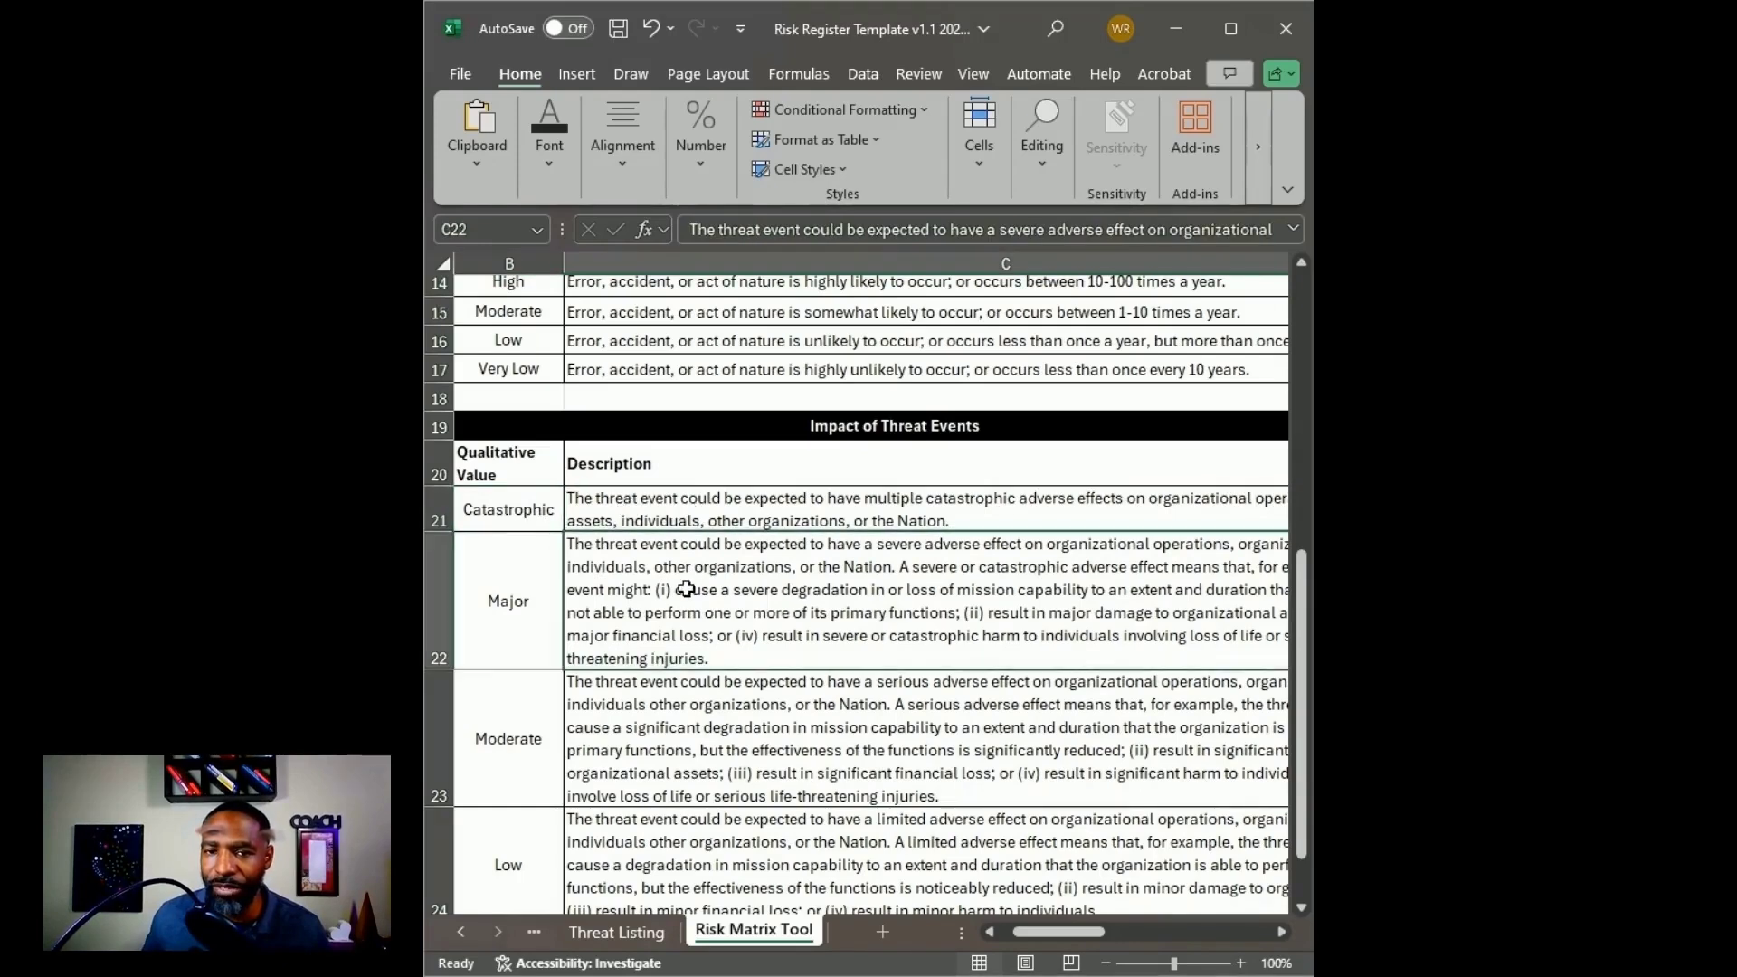
Highlight "a severe degradation in or loss of mission capability" in the Major impact description, then select the Major rating.
{"action": "scroll", "coordinate": [573, 644], "scroll_direction": "down", "scroll_amount": 1}
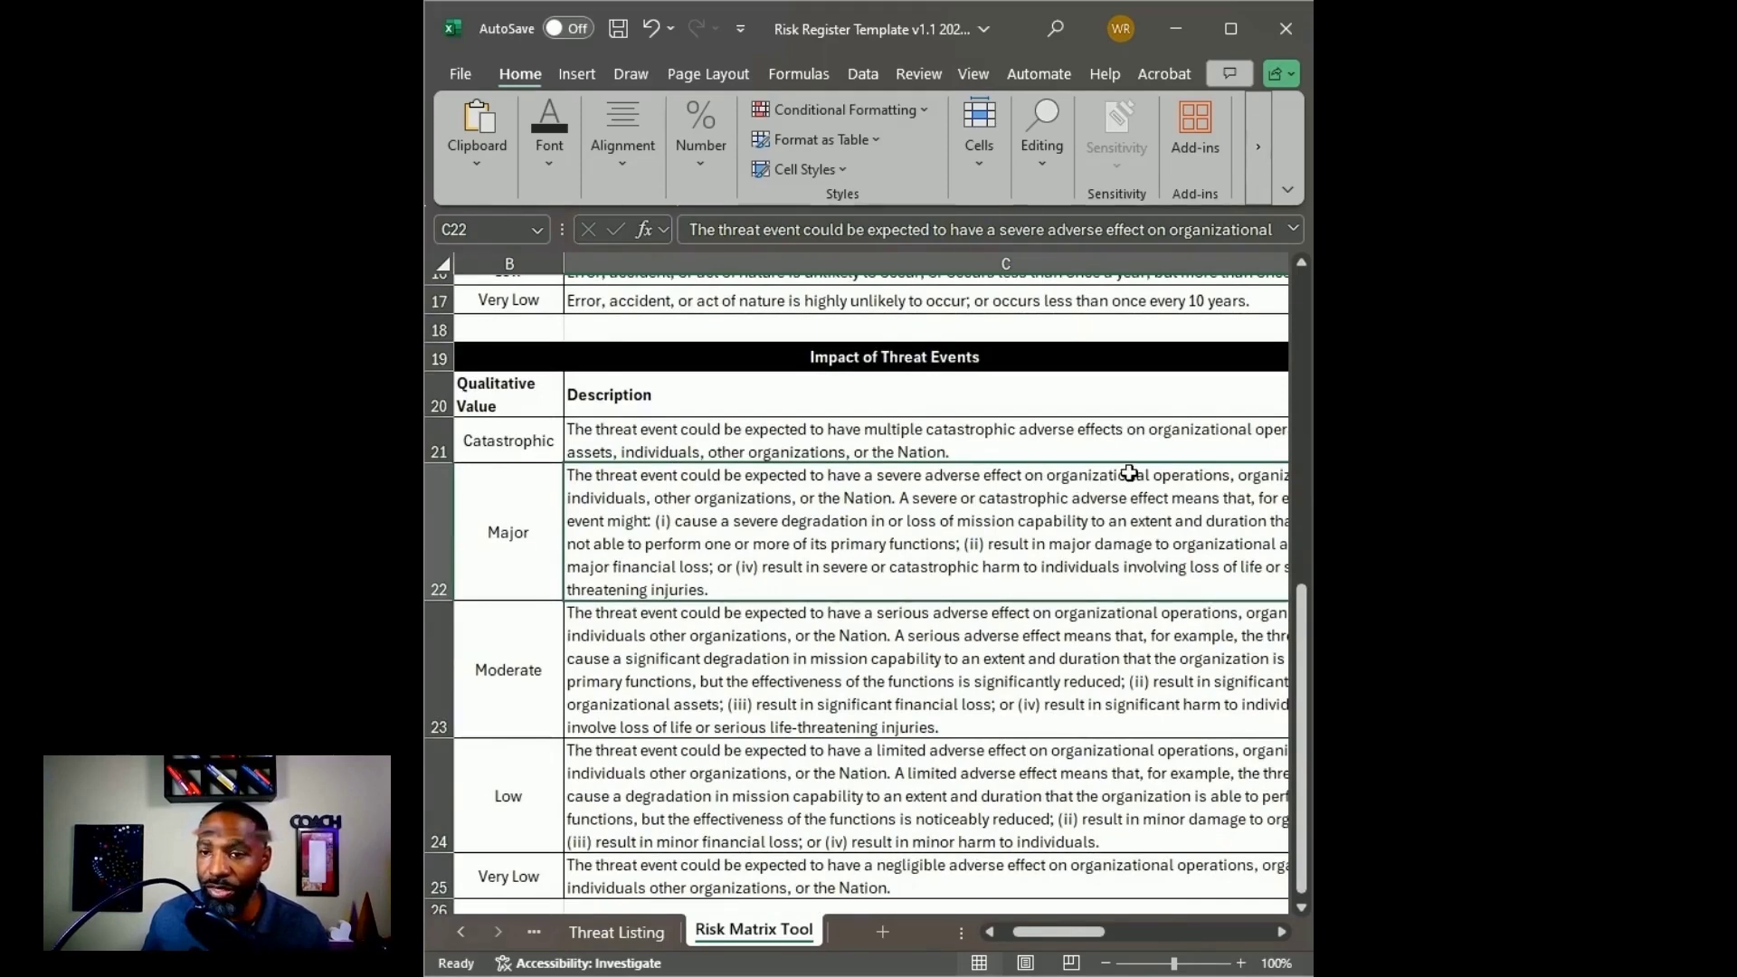
{"action": "double_click", "coordinate": [789, 523]}
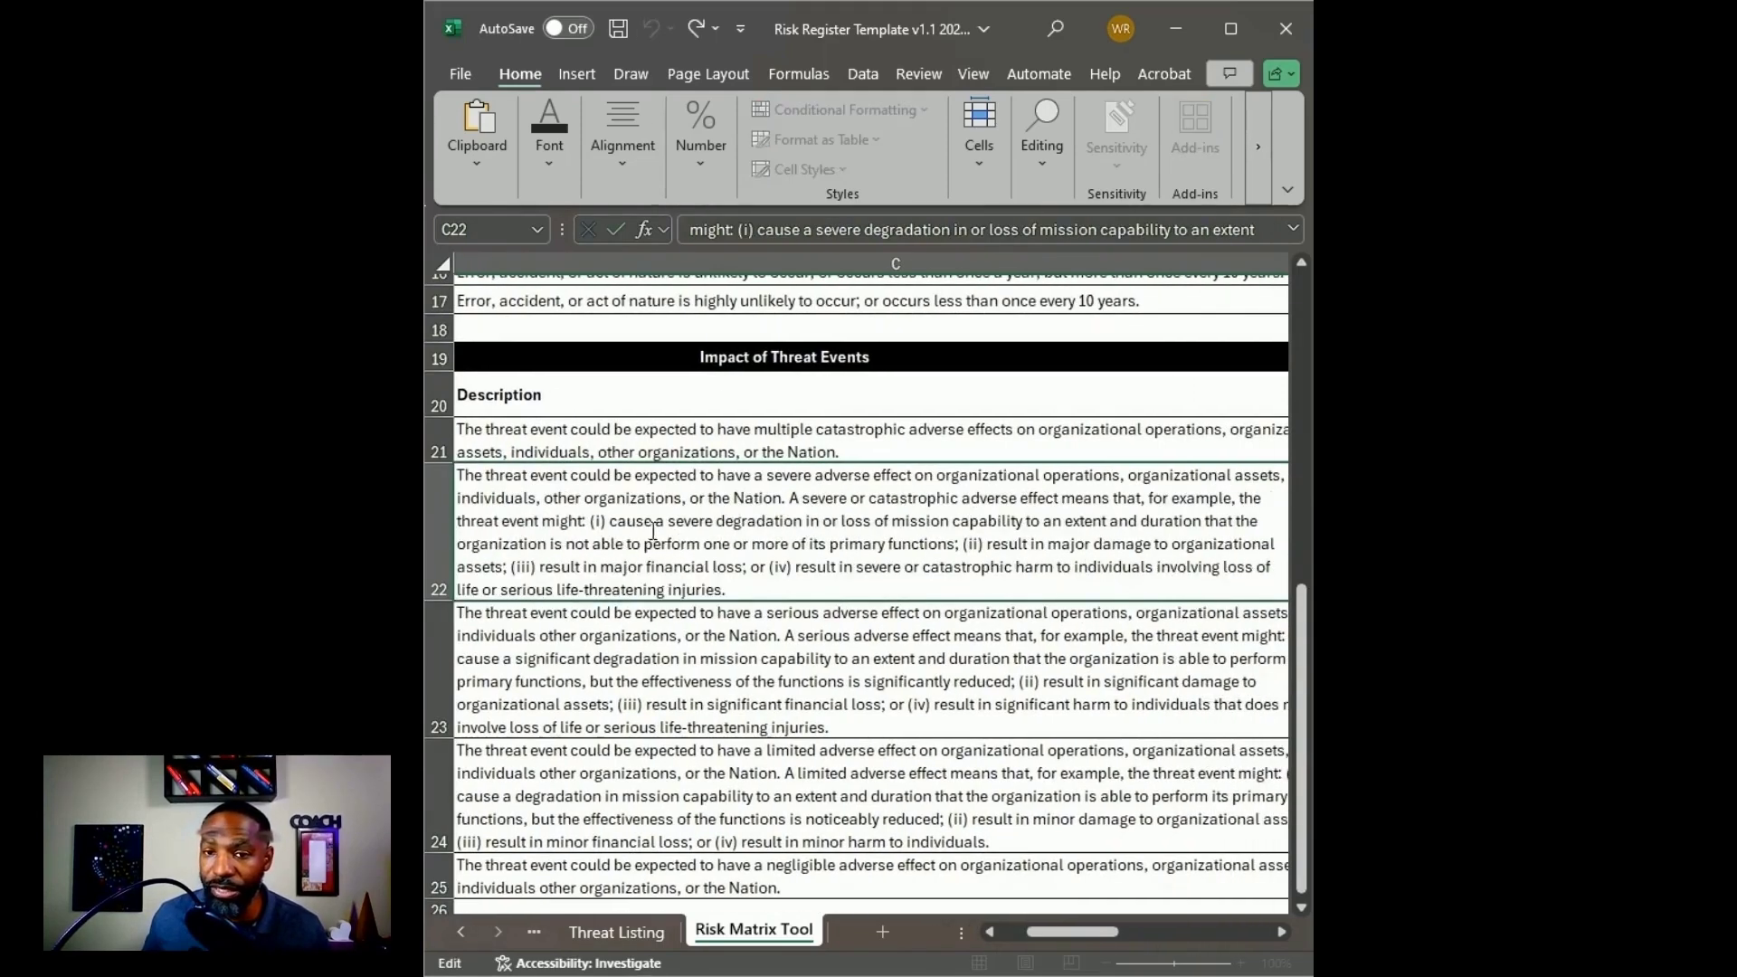
{"action": "left_click_drag", "start_coordinate": [653, 531], "coordinate": [1028, 524]}
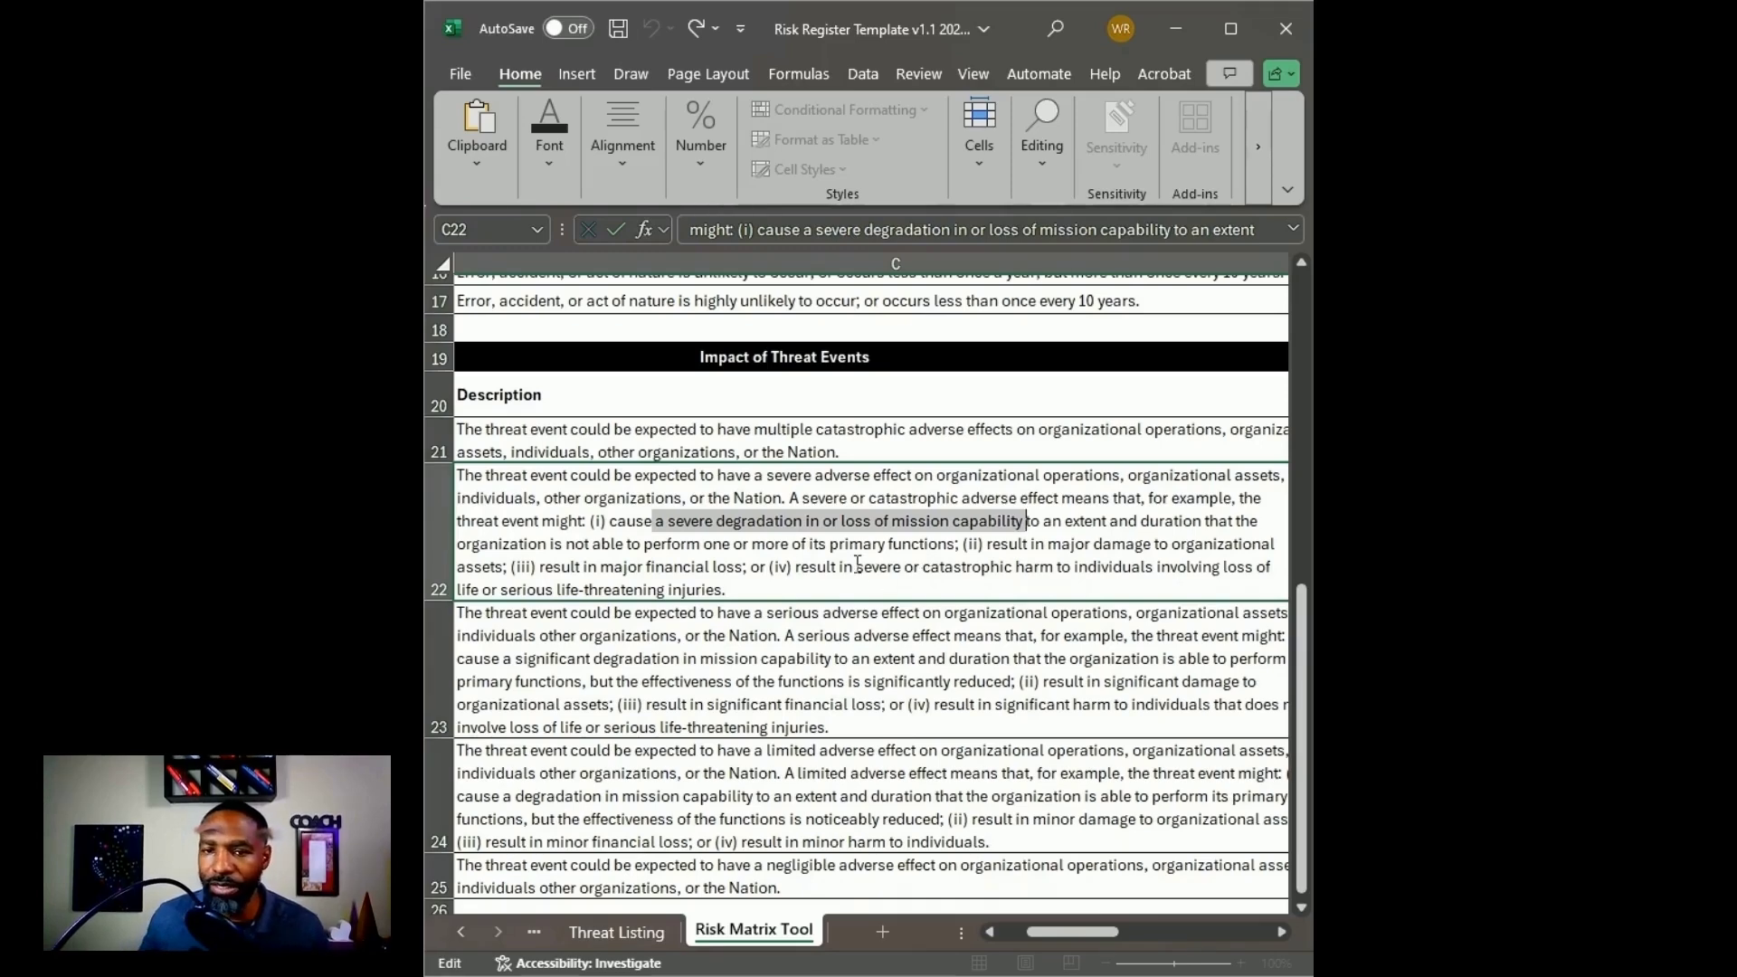
{"action": "left_click_drag", "start_coordinate": [1055, 933], "coordinate": [1021, 936]}
{"action": "left_click", "coordinate": [572, 553]}
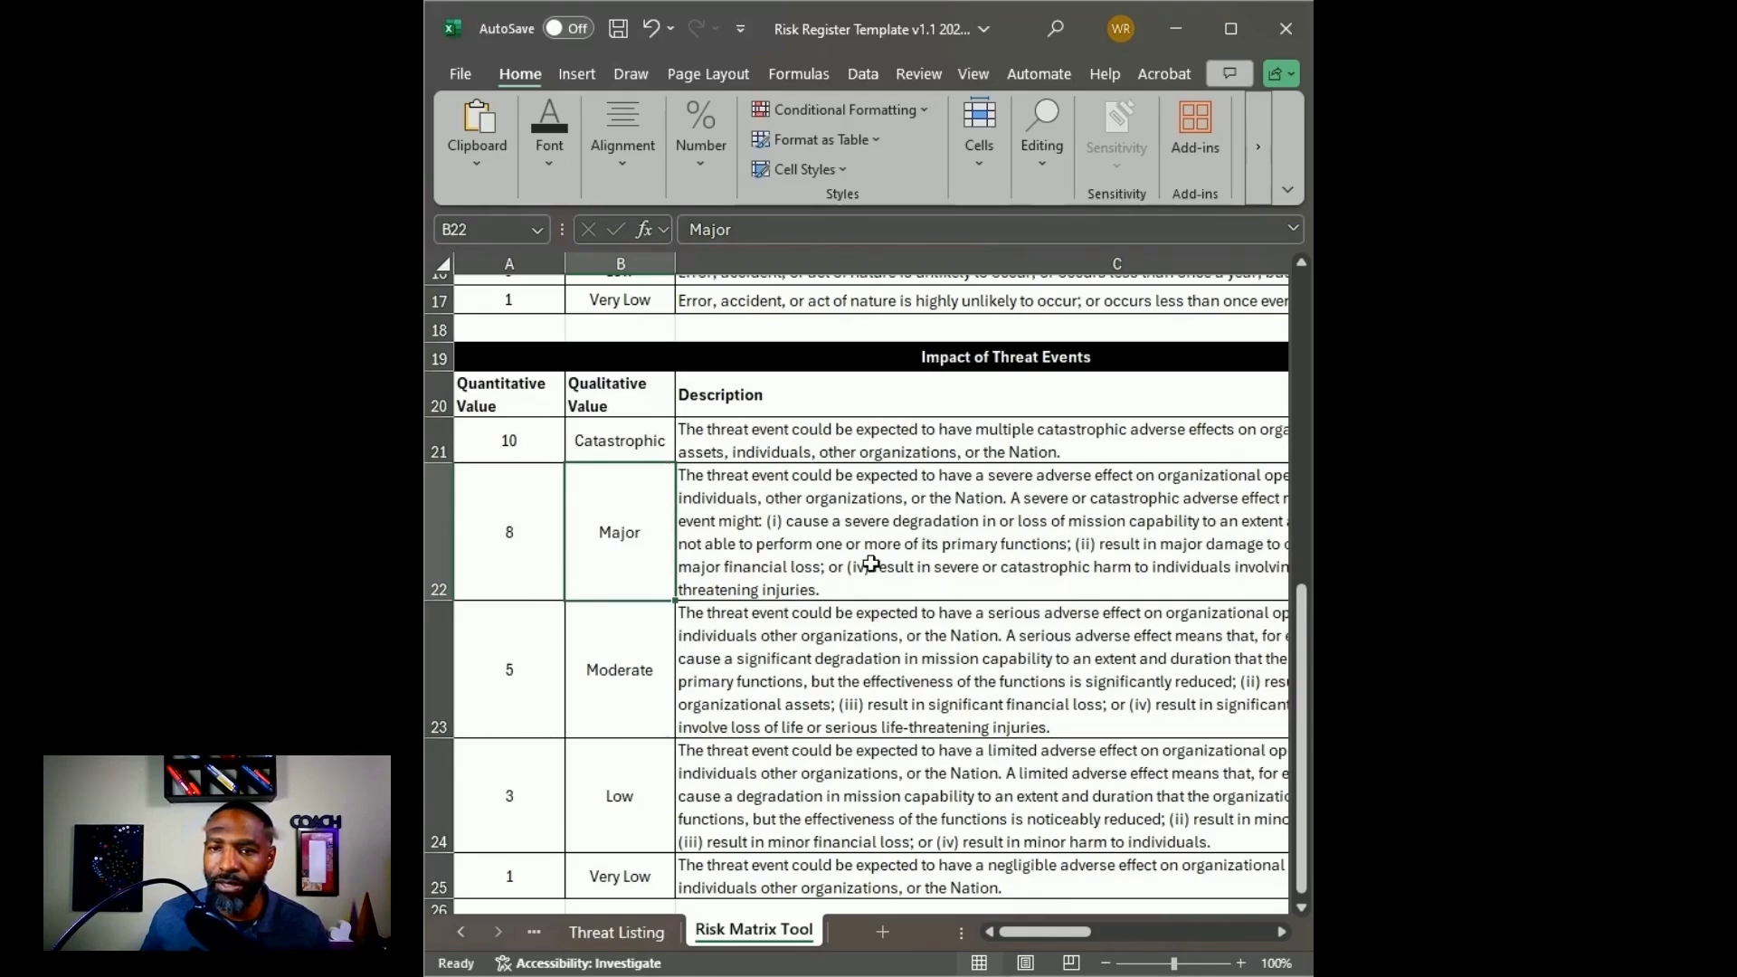
Highlight the entire Major impact description from its end to its beginning, then clear the highlight.
{"action": "double_click", "coordinate": [775, 565]}
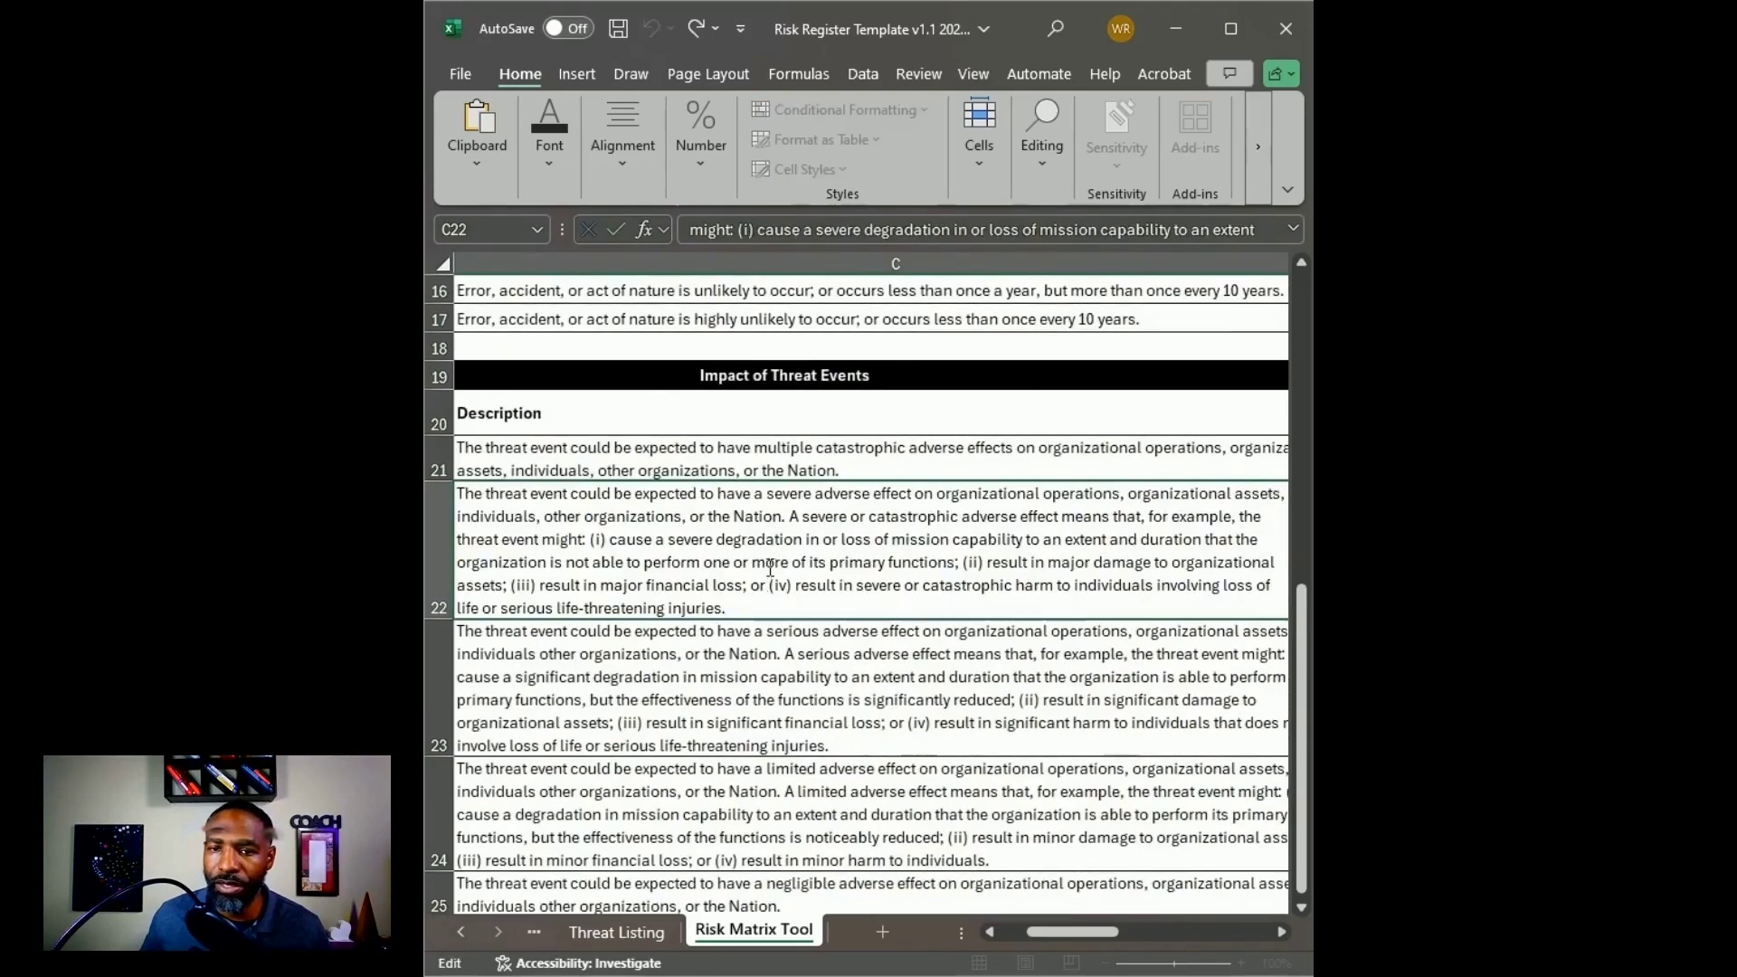
{"action": "left_click_drag", "start_coordinate": [728, 608], "coordinate": [457, 495]}
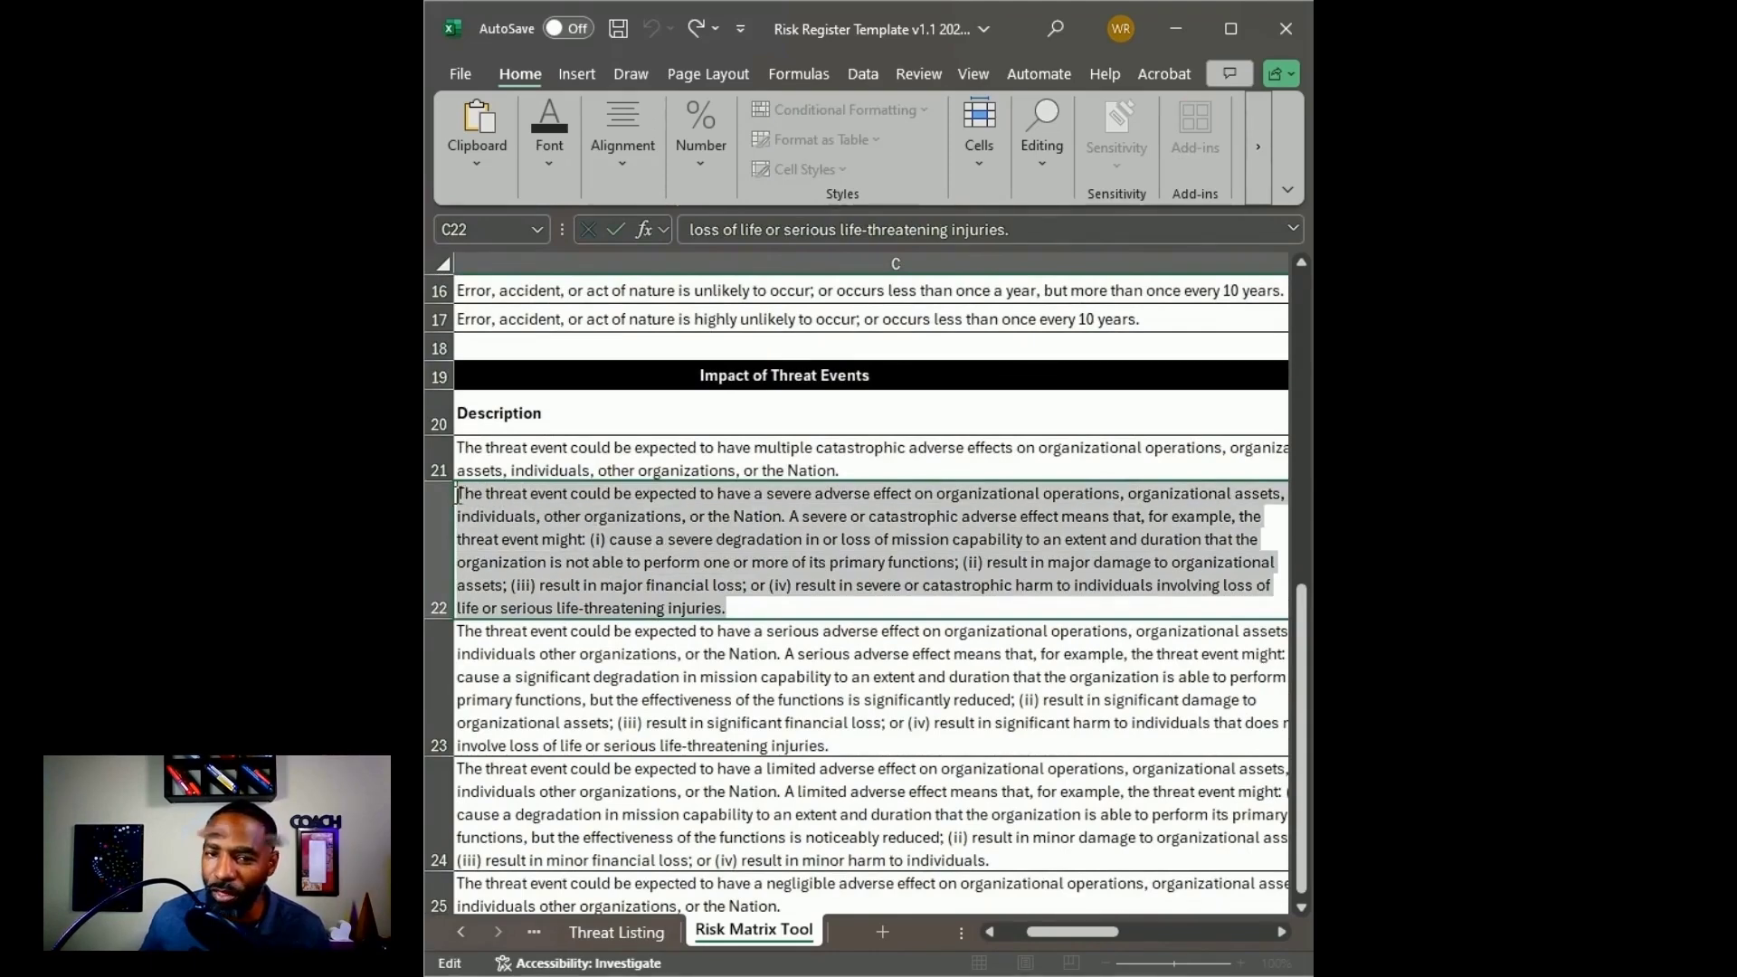
{"action": "left_click", "coordinate": [804, 610]}
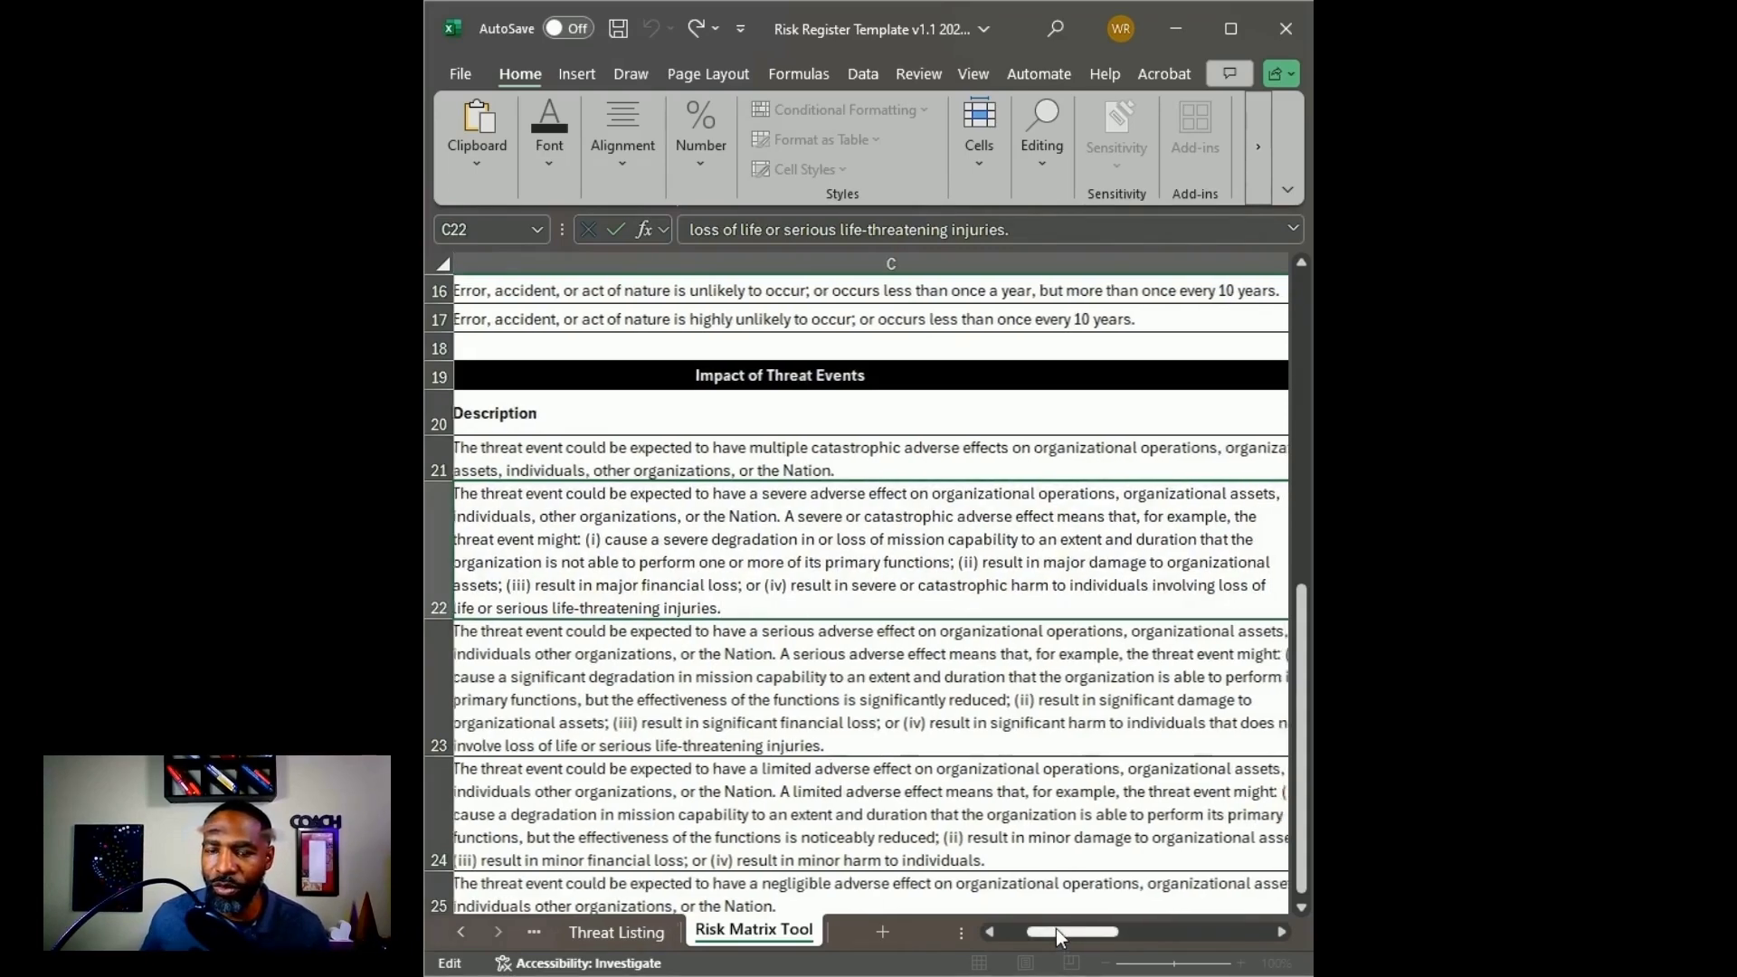
Leave the description text and select the High non-adversarial likelihood value, then the Major impact value.
{"action": "left_click_drag", "start_coordinate": [1056, 928], "coordinate": [1012, 930]}
{"action": "scroll", "coordinate": [522, 608], "scroll_direction": "up", "scroll_amount": 2}
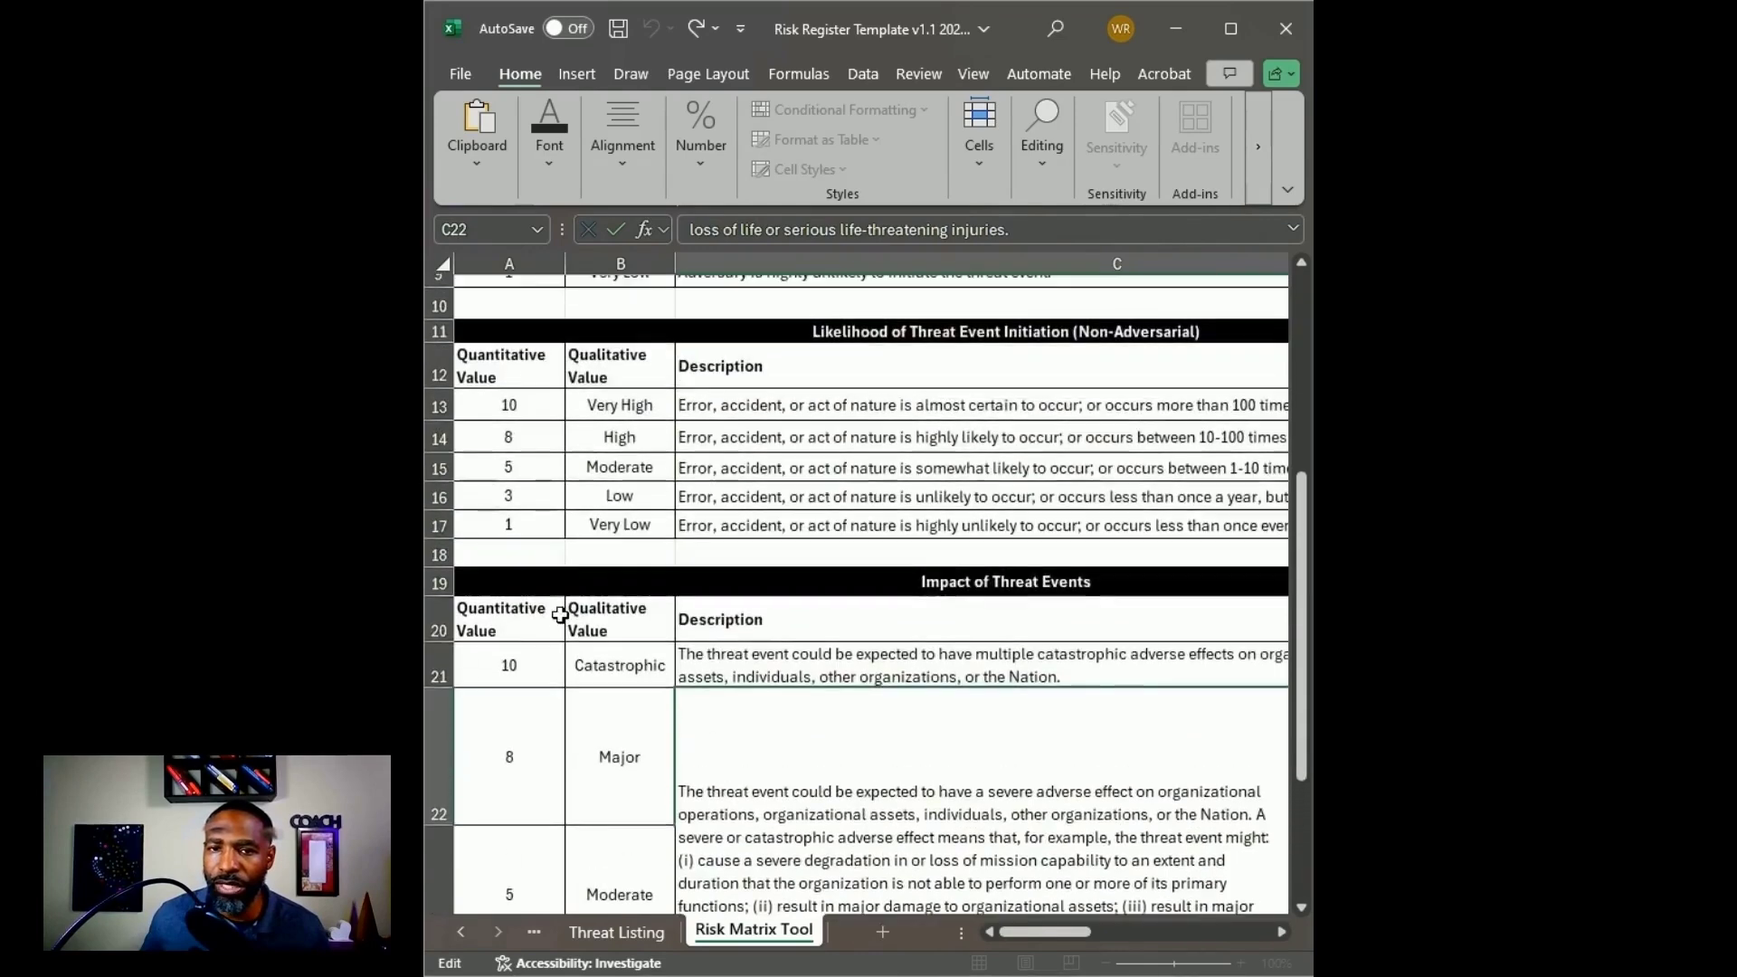
{"action": "left_click", "coordinate": [621, 437]}
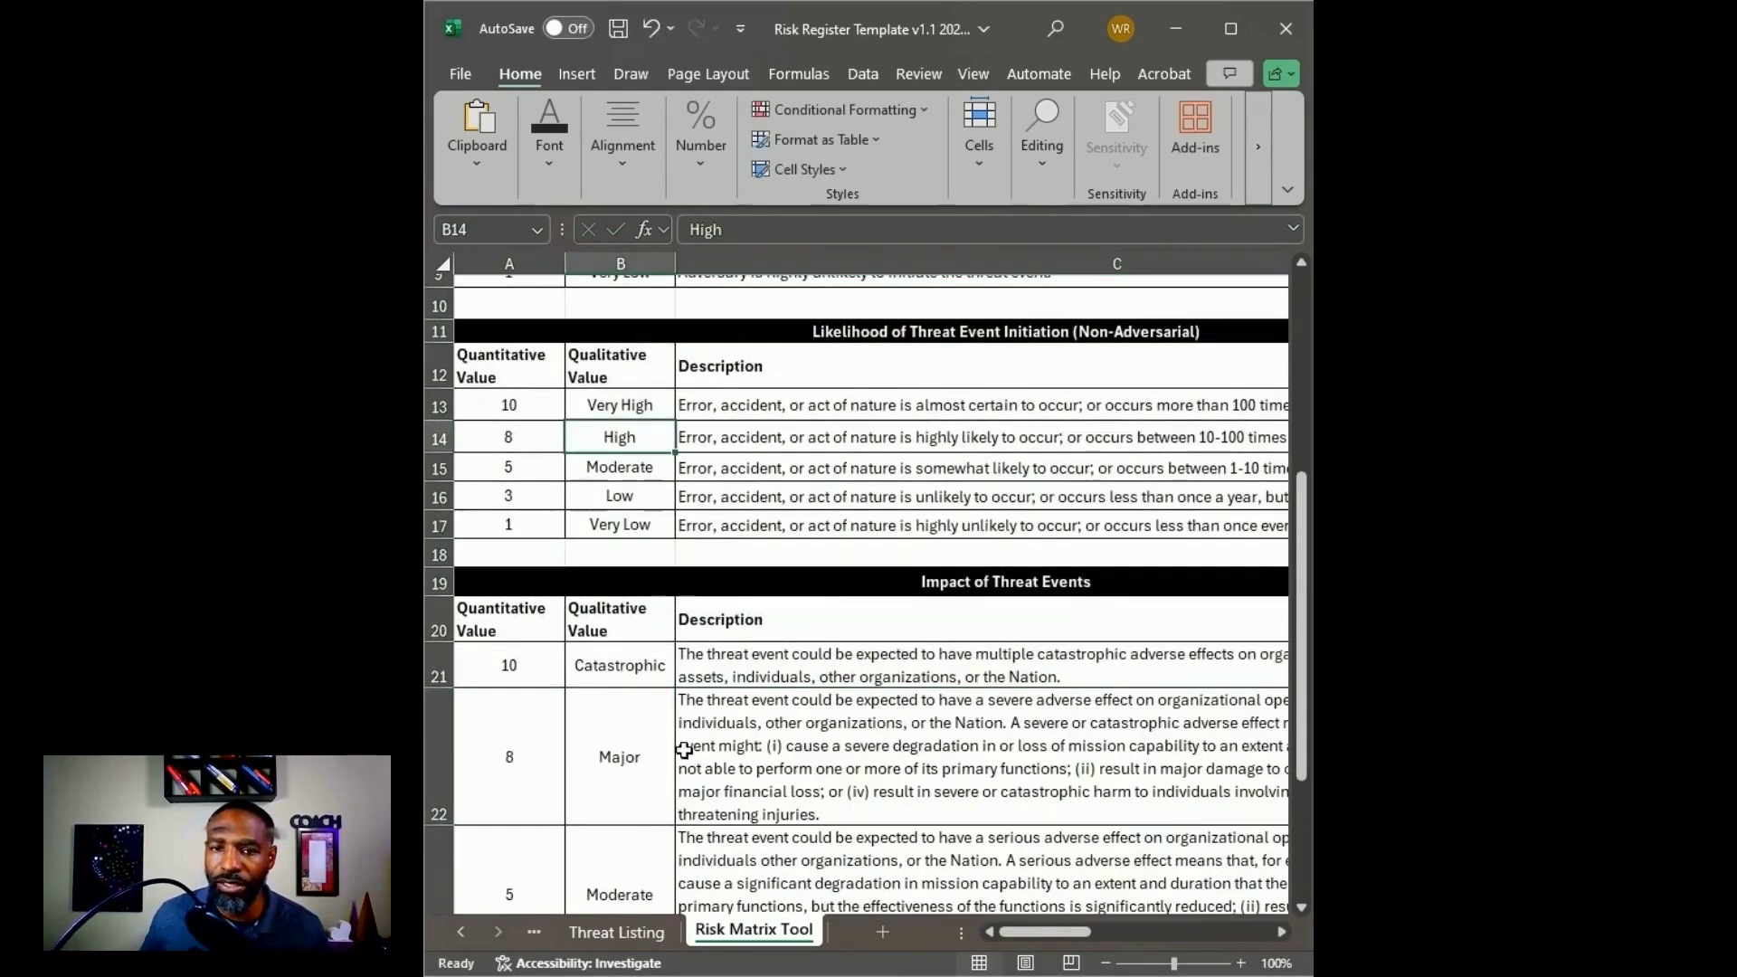
{"action": "scroll", "coordinate": [660, 749], "scroll_direction": "down", "scroll_amount": 1}
{"action": "left_click", "coordinate": [621, 702]}
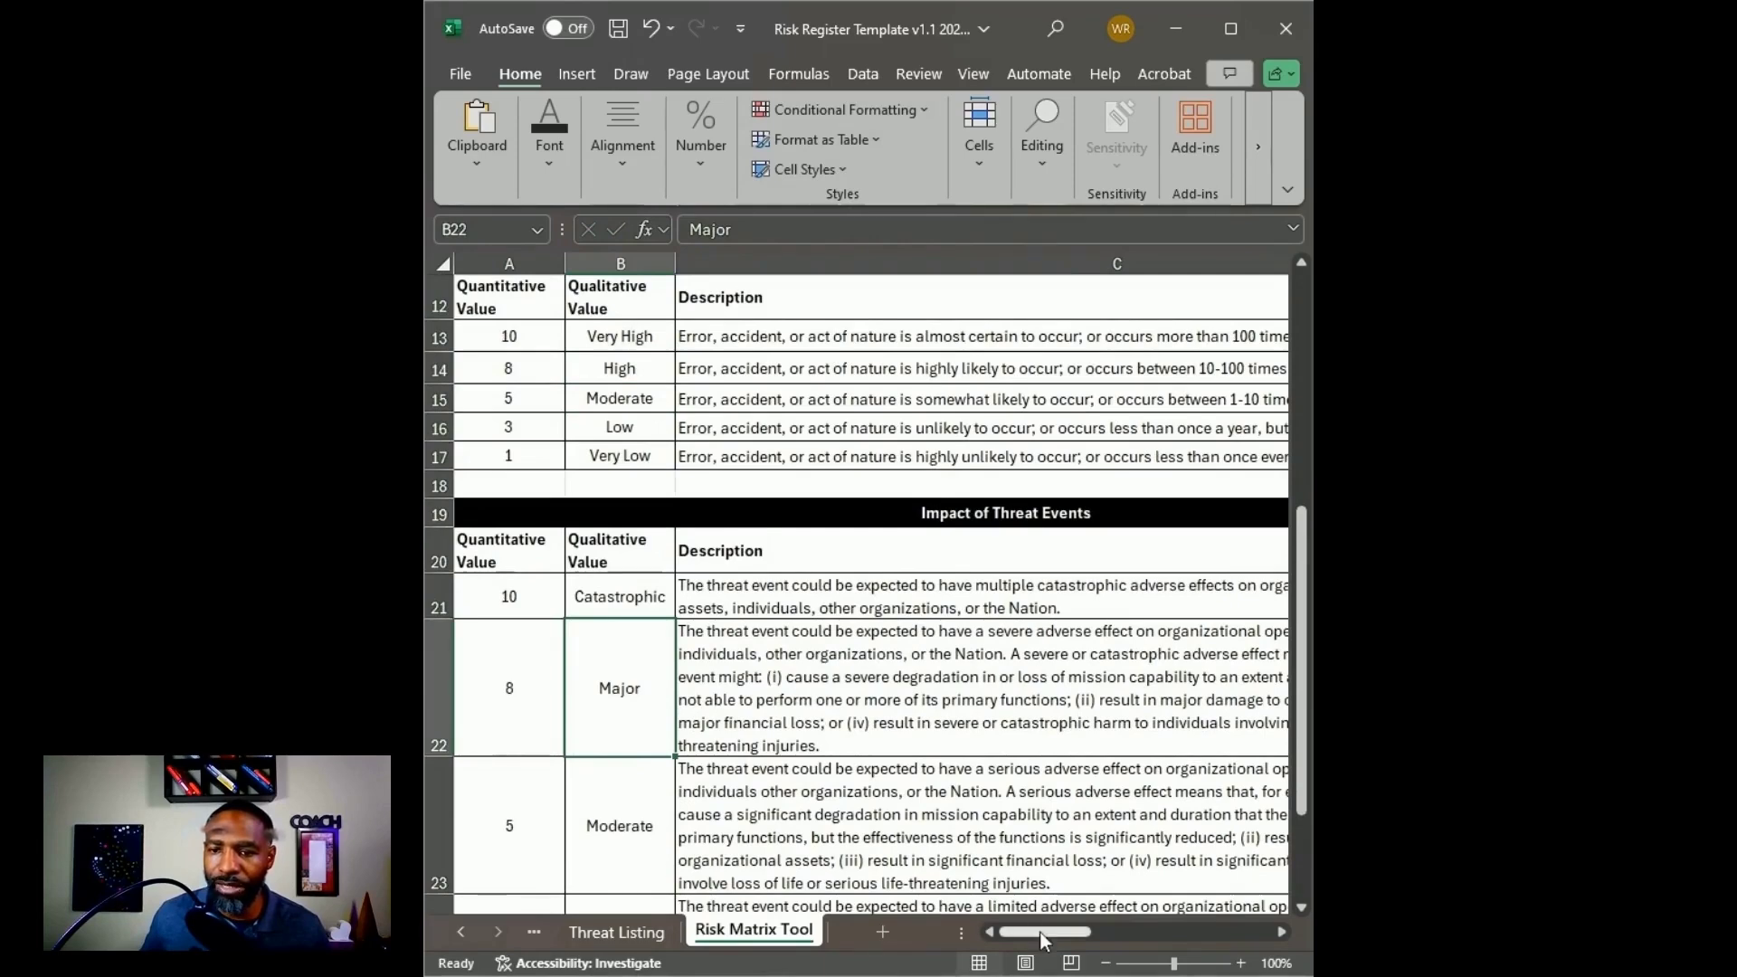
View the Quantitative and Qualitative Risk Matrix tables, then select the qualitative matrix's Likelihood header and its High likelihood row label.
{"action": "left_click_drag", "start_coordinate": [1040, 932], "coordinate": [1176, 941]}
{"action": "scroll", "coordinate": [1162, 847], "scroll_direction": "up", "scroll_amount": 2}
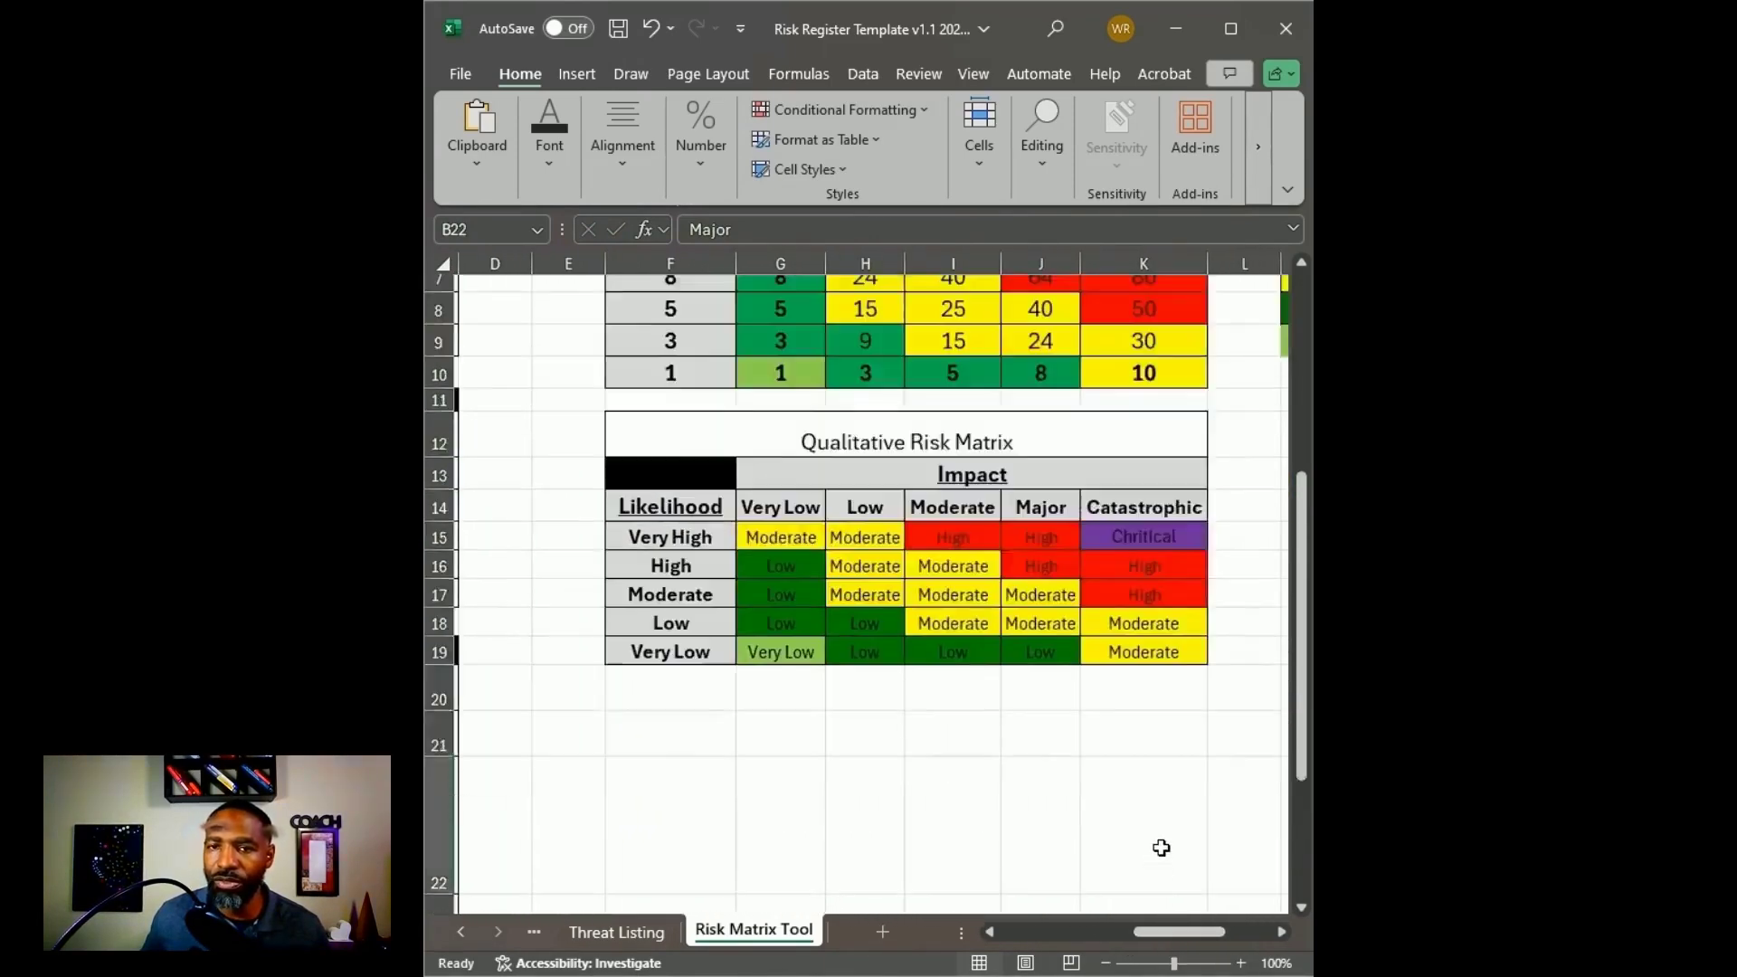
{"action": "scroll", "coordinate": [1161, 847], "scroll_direction": "up", "scroll_amount": 3}
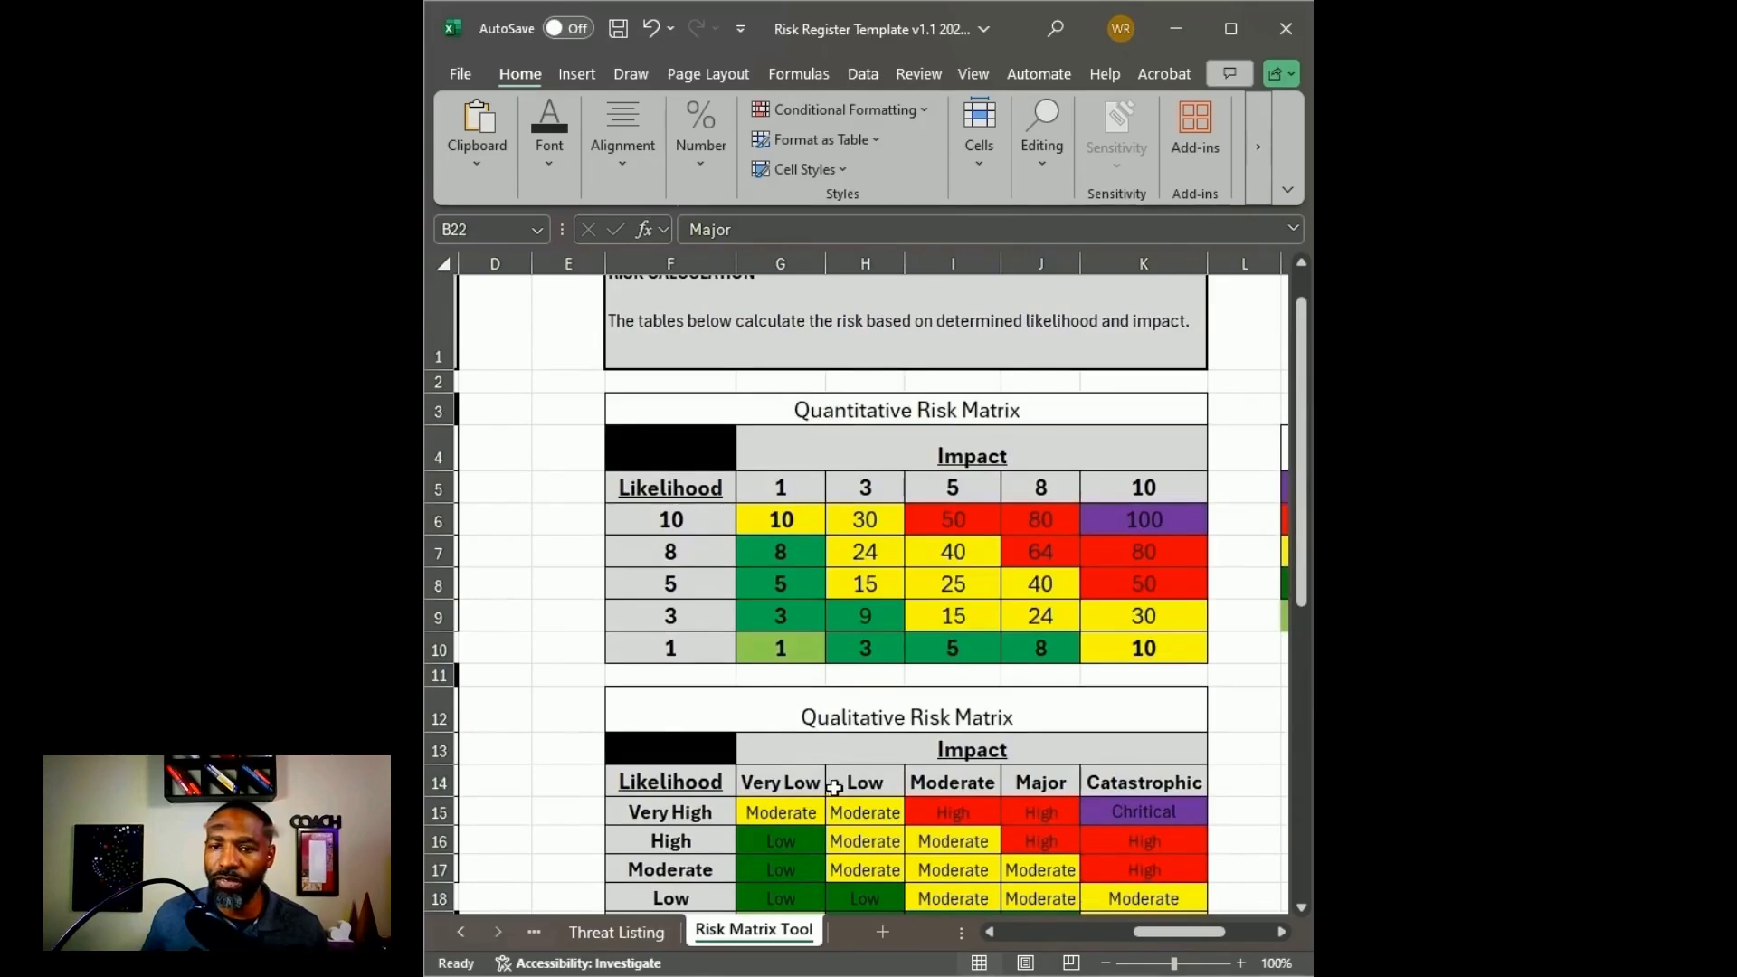
{"action": "left_click_drag", "start_coordinate": [755, 702], "coordinate": [798, 881]}
{"action": "scroll", "coordinate": [799, 868], "scroll_direction": "down", "scroll_amount": 2}
{"action": "left_click", "coordinate": [688, 572]}
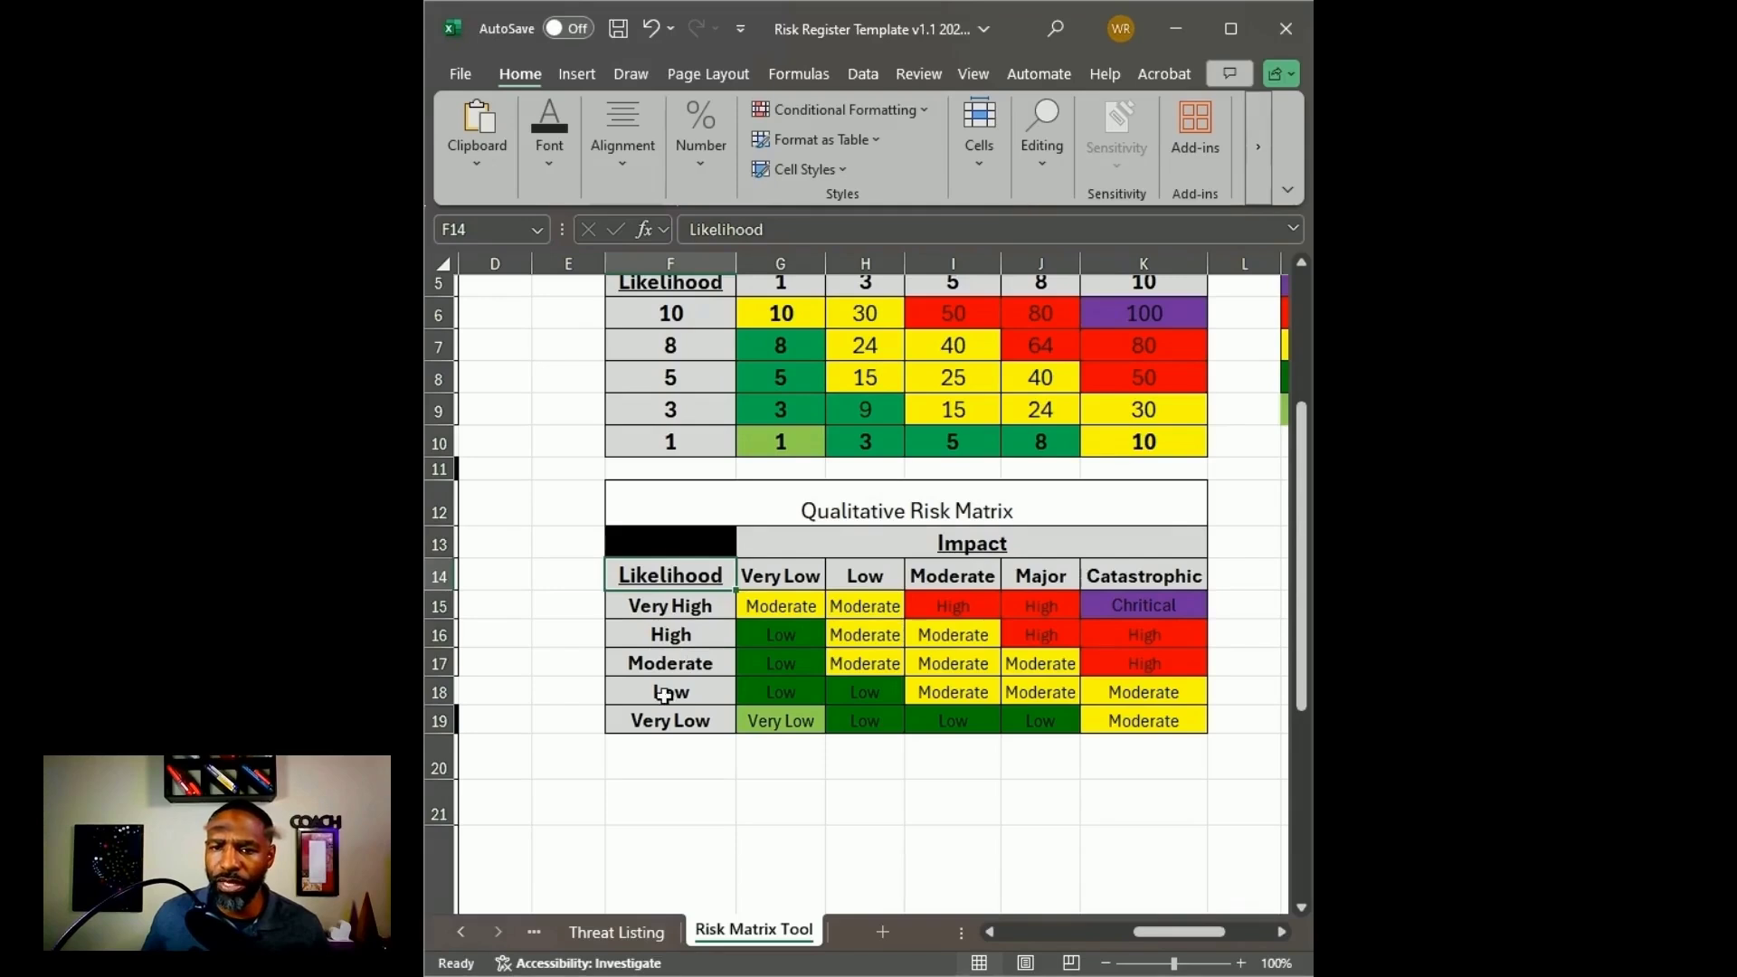
{"action": "left_click", "coordinate": [676, 639]}
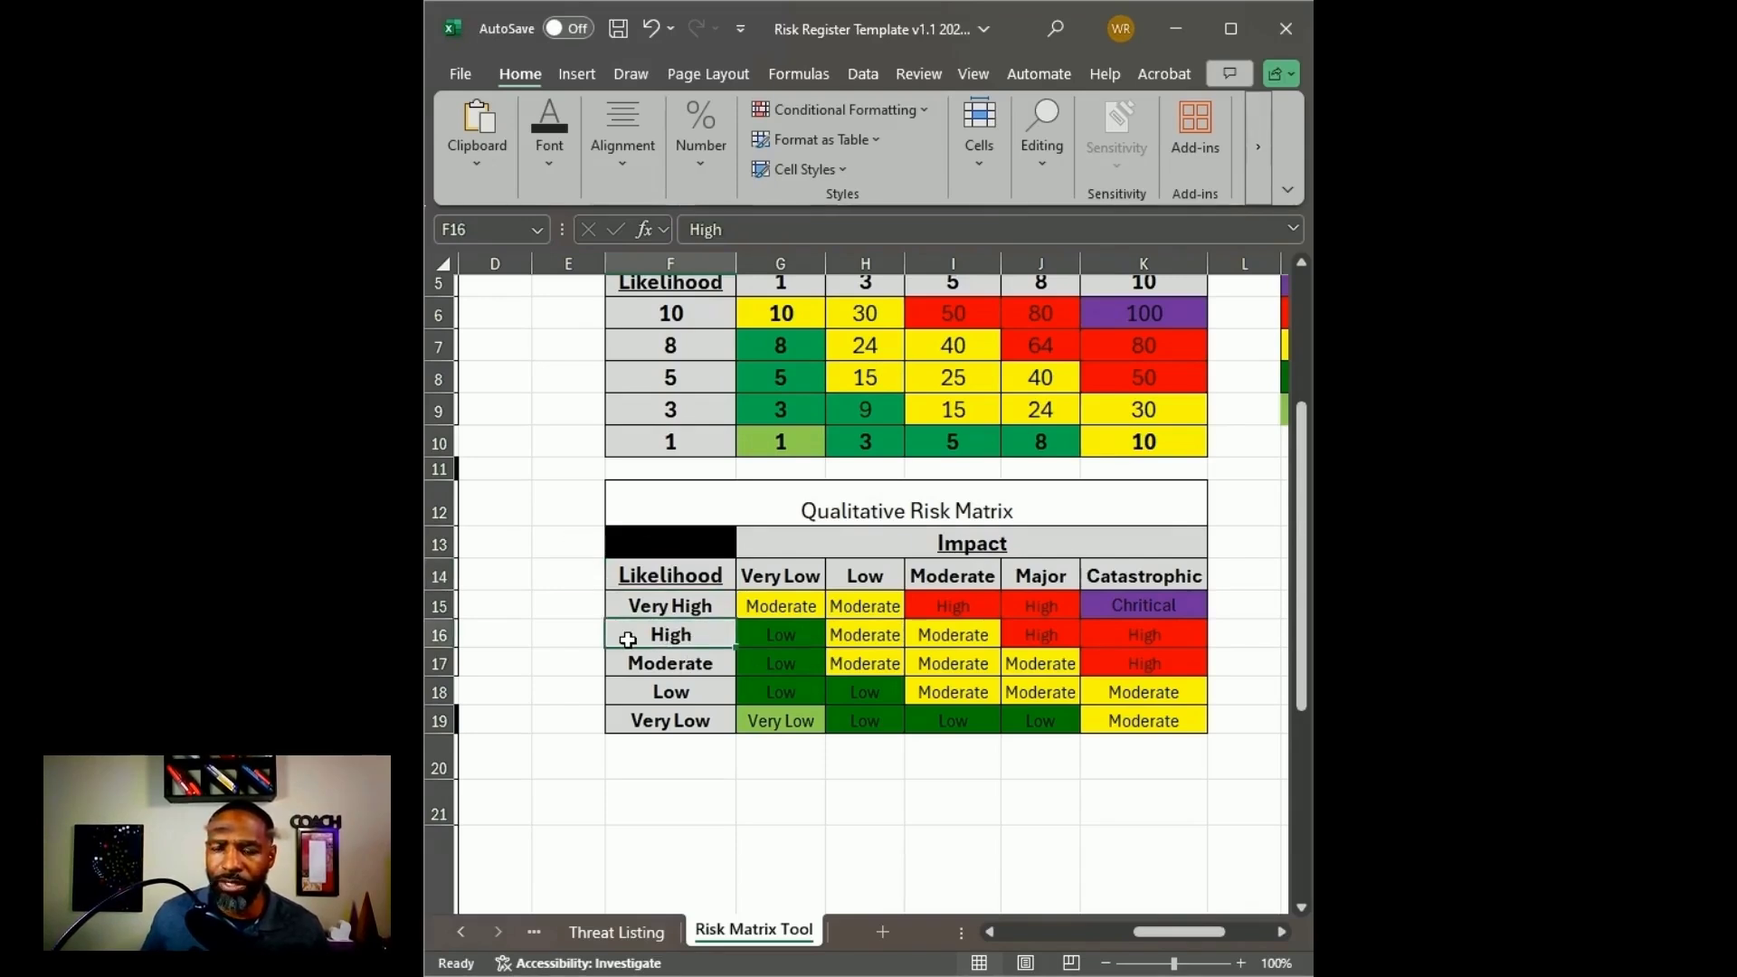
In the Qualitative Risk Matrix, select the High likelihood row, the Major impact column, the High row label, then the cell where they intersect.
{"action": "left_click_drag", "start_coordinate": [619, 635], "coordinate": [1150, 639]}
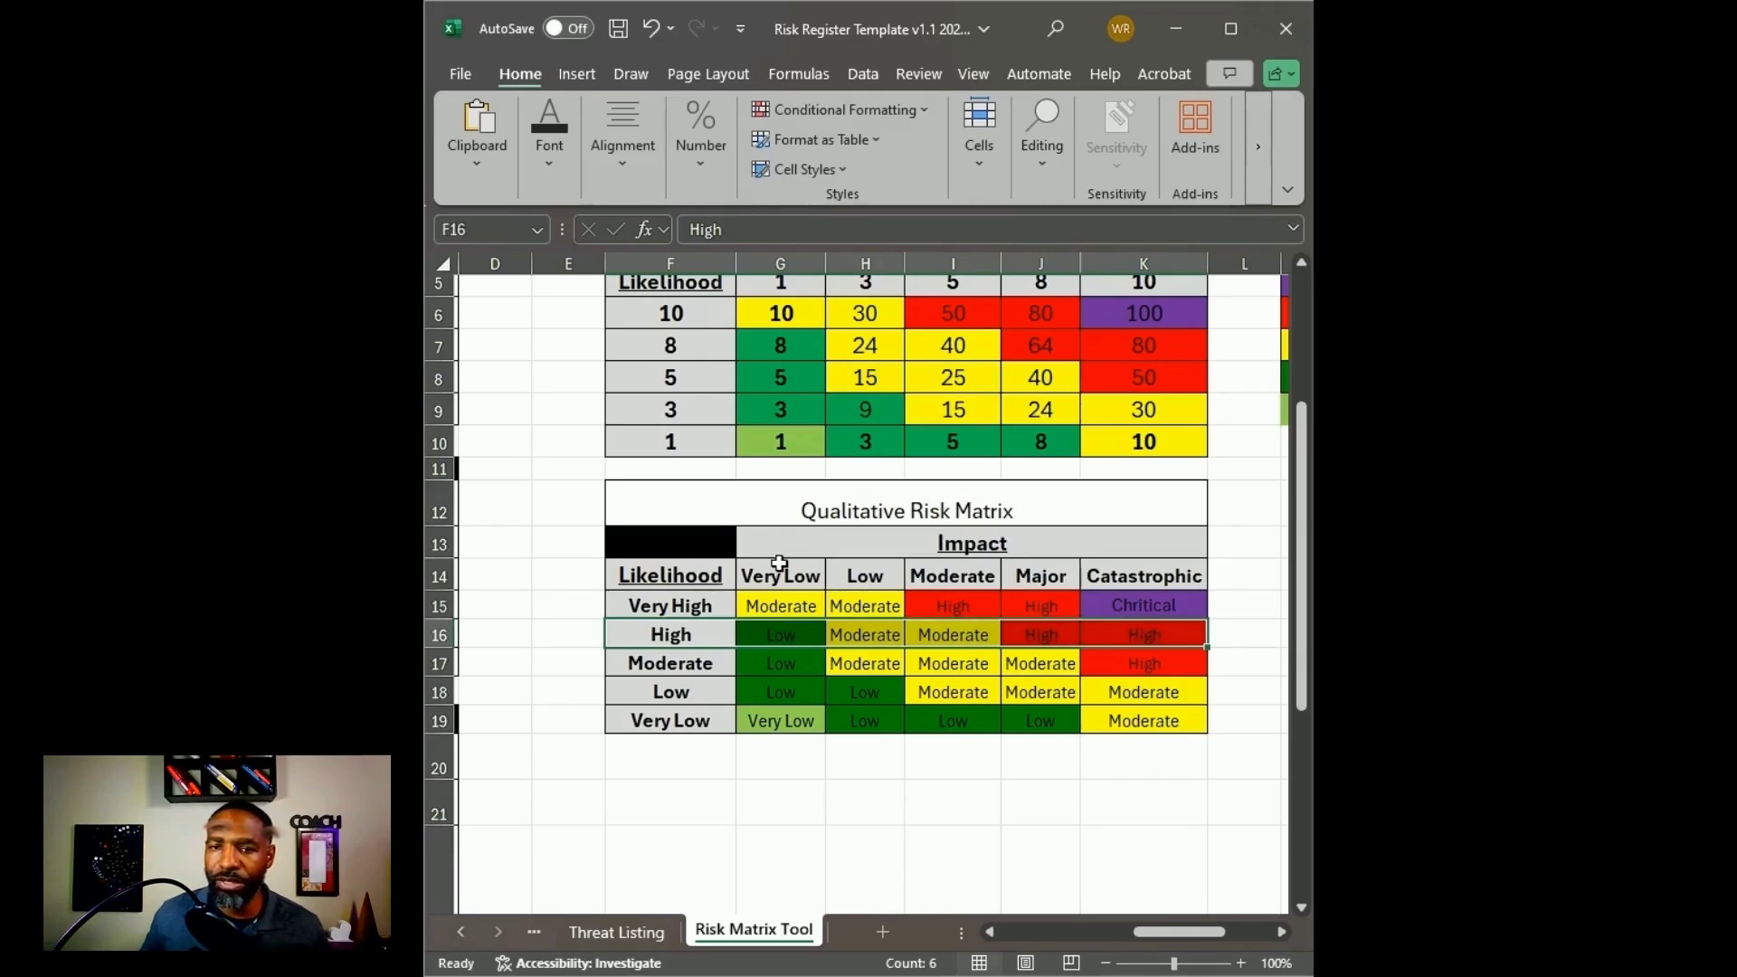
{"action": "left_click", "coordinate": [1034, 572]}
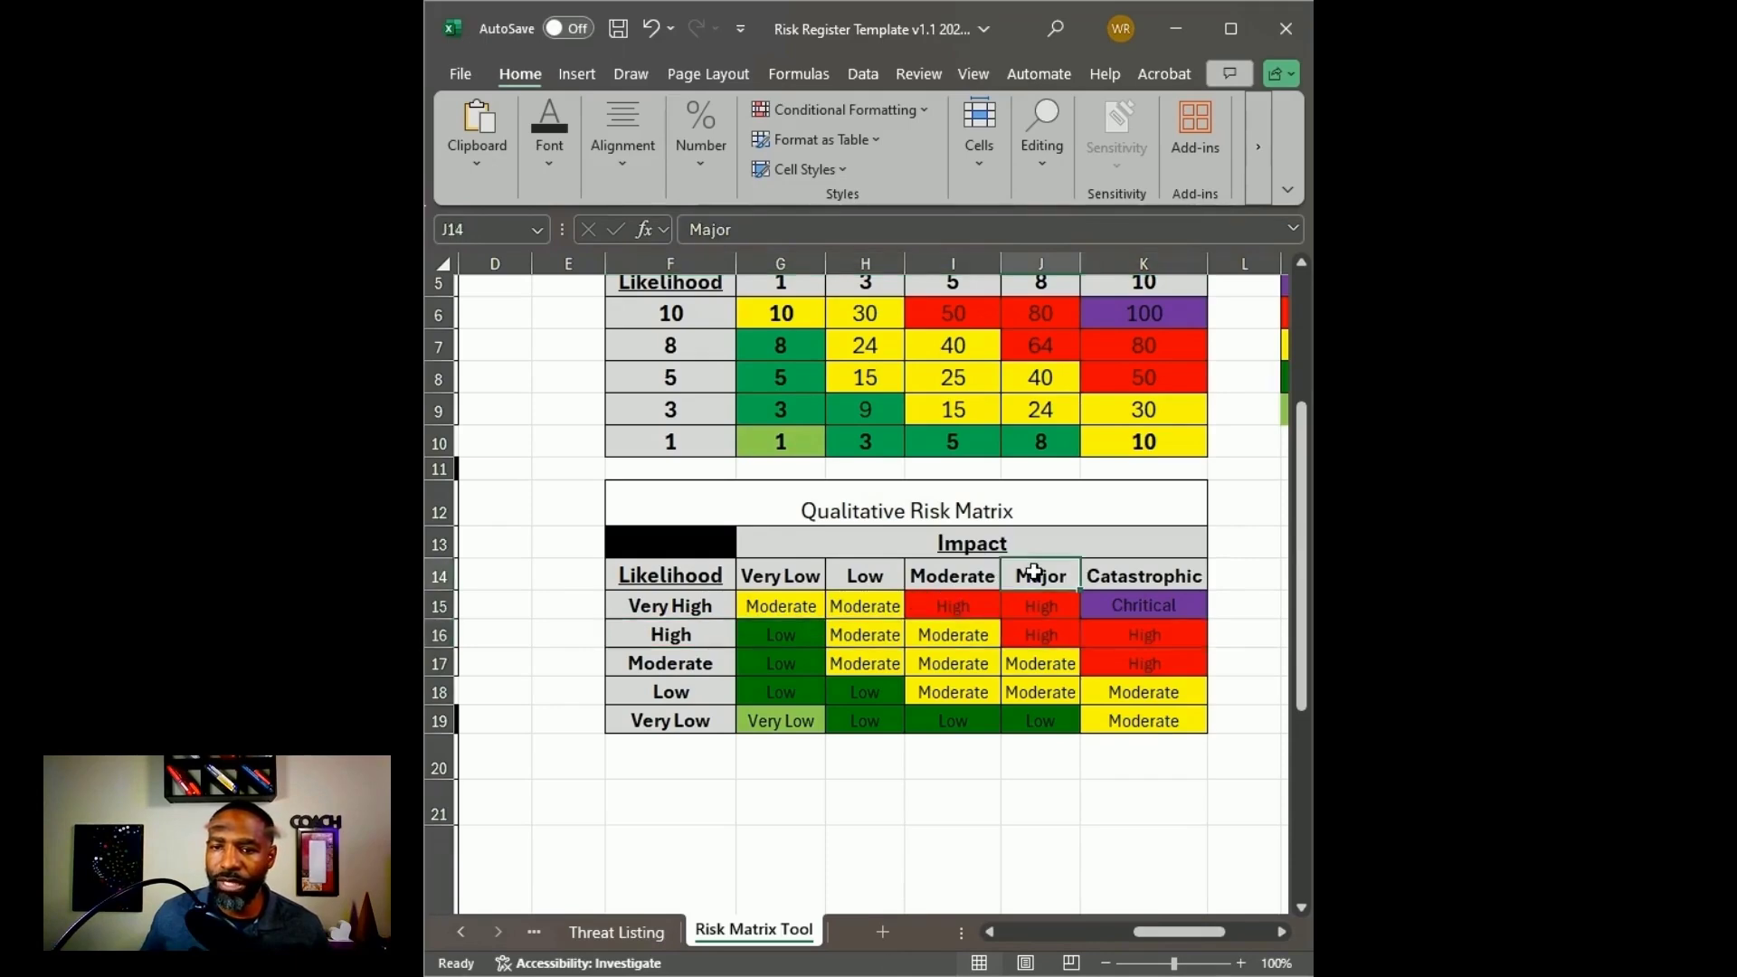
{"action": "left_click_drag", "start_coordinate": [1034, 572], "coordinate": [1056, 721]}
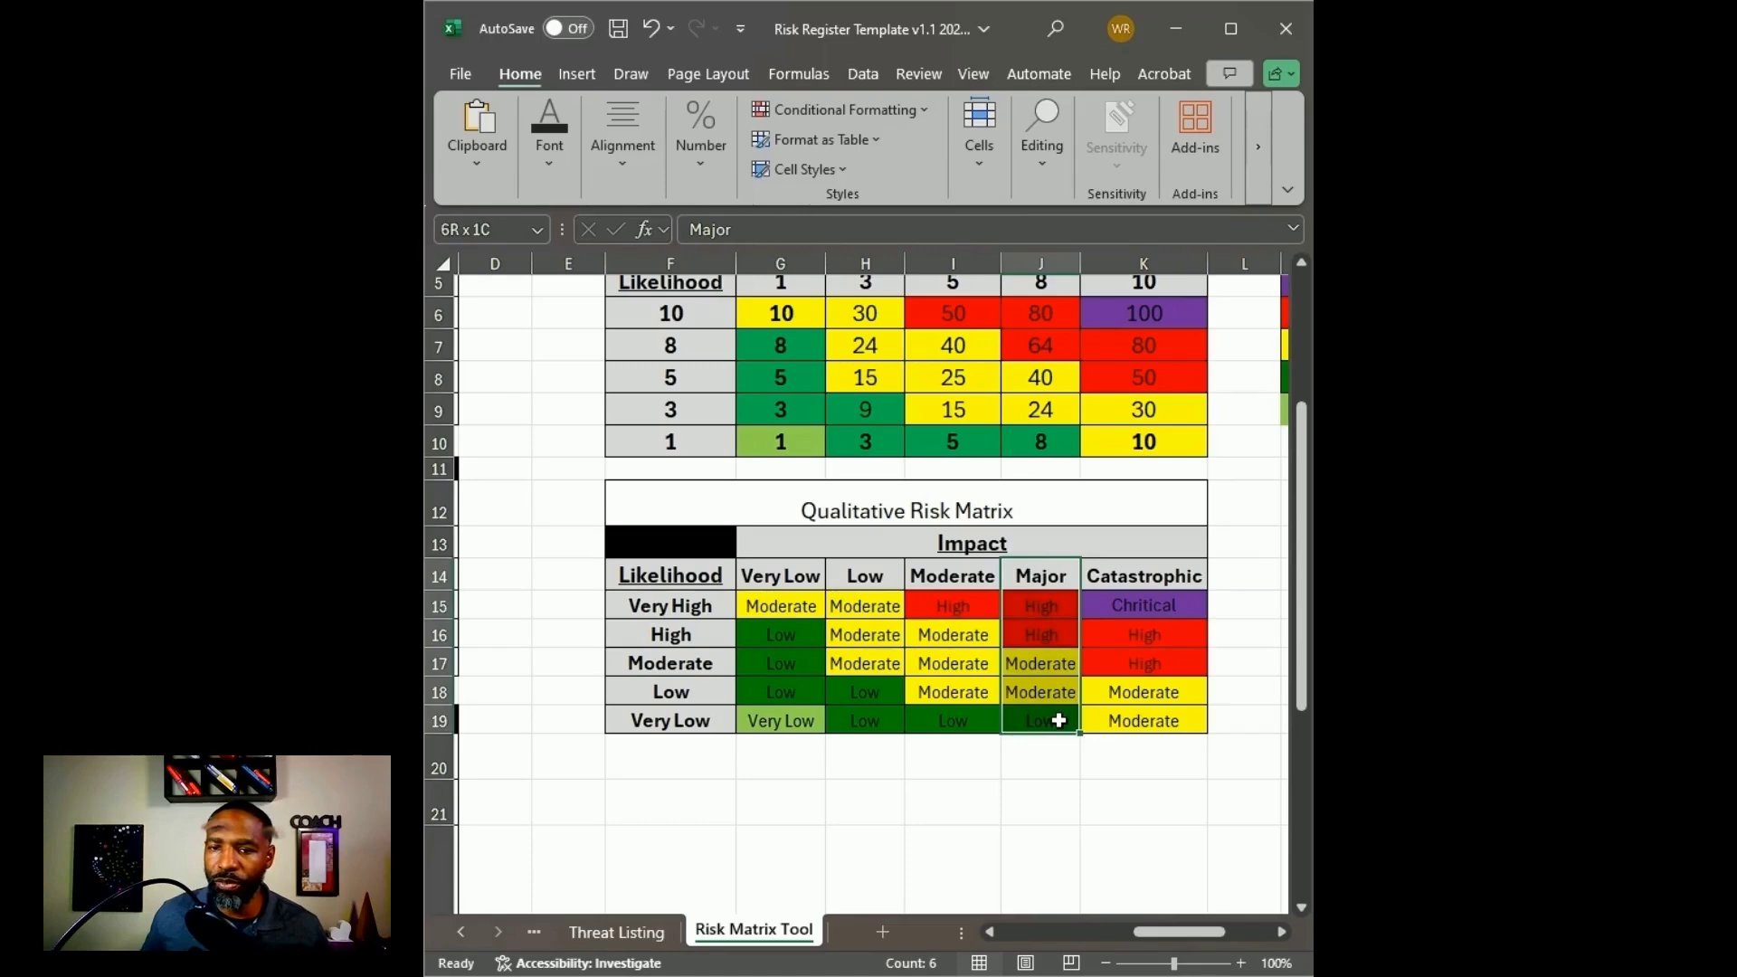
{"action": "left_click", "coordinate": [634, 634]}
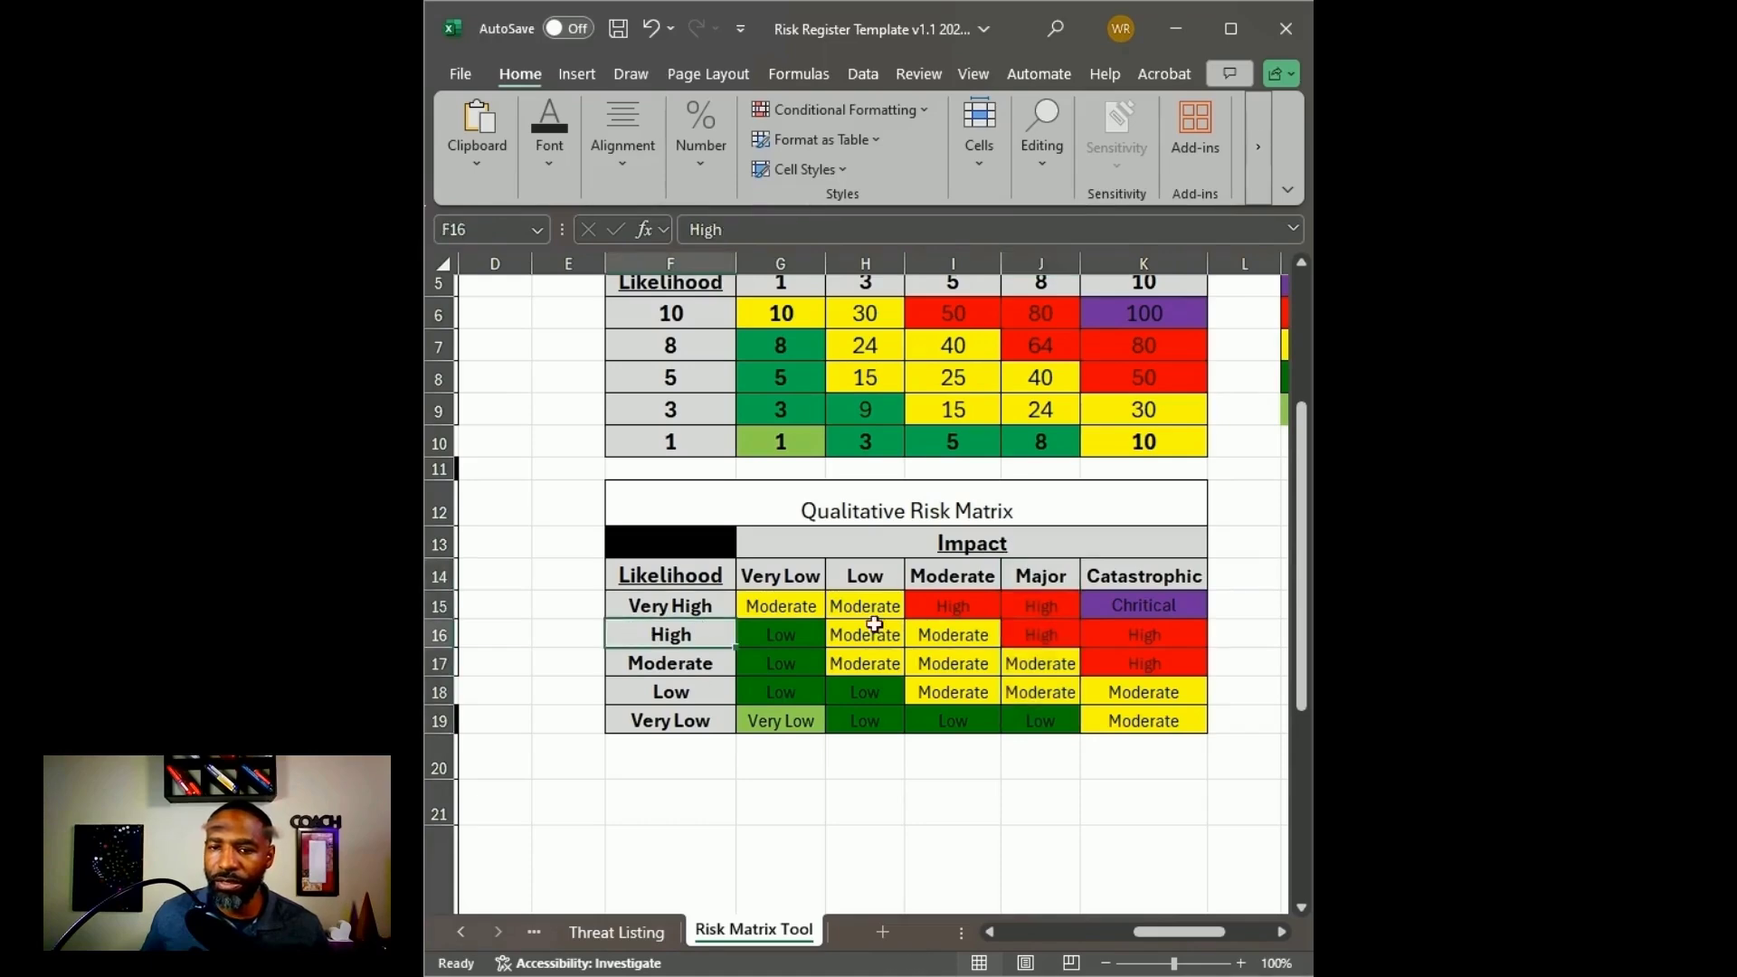
{"action": "left_click", "coordinate": [1071, 642]}
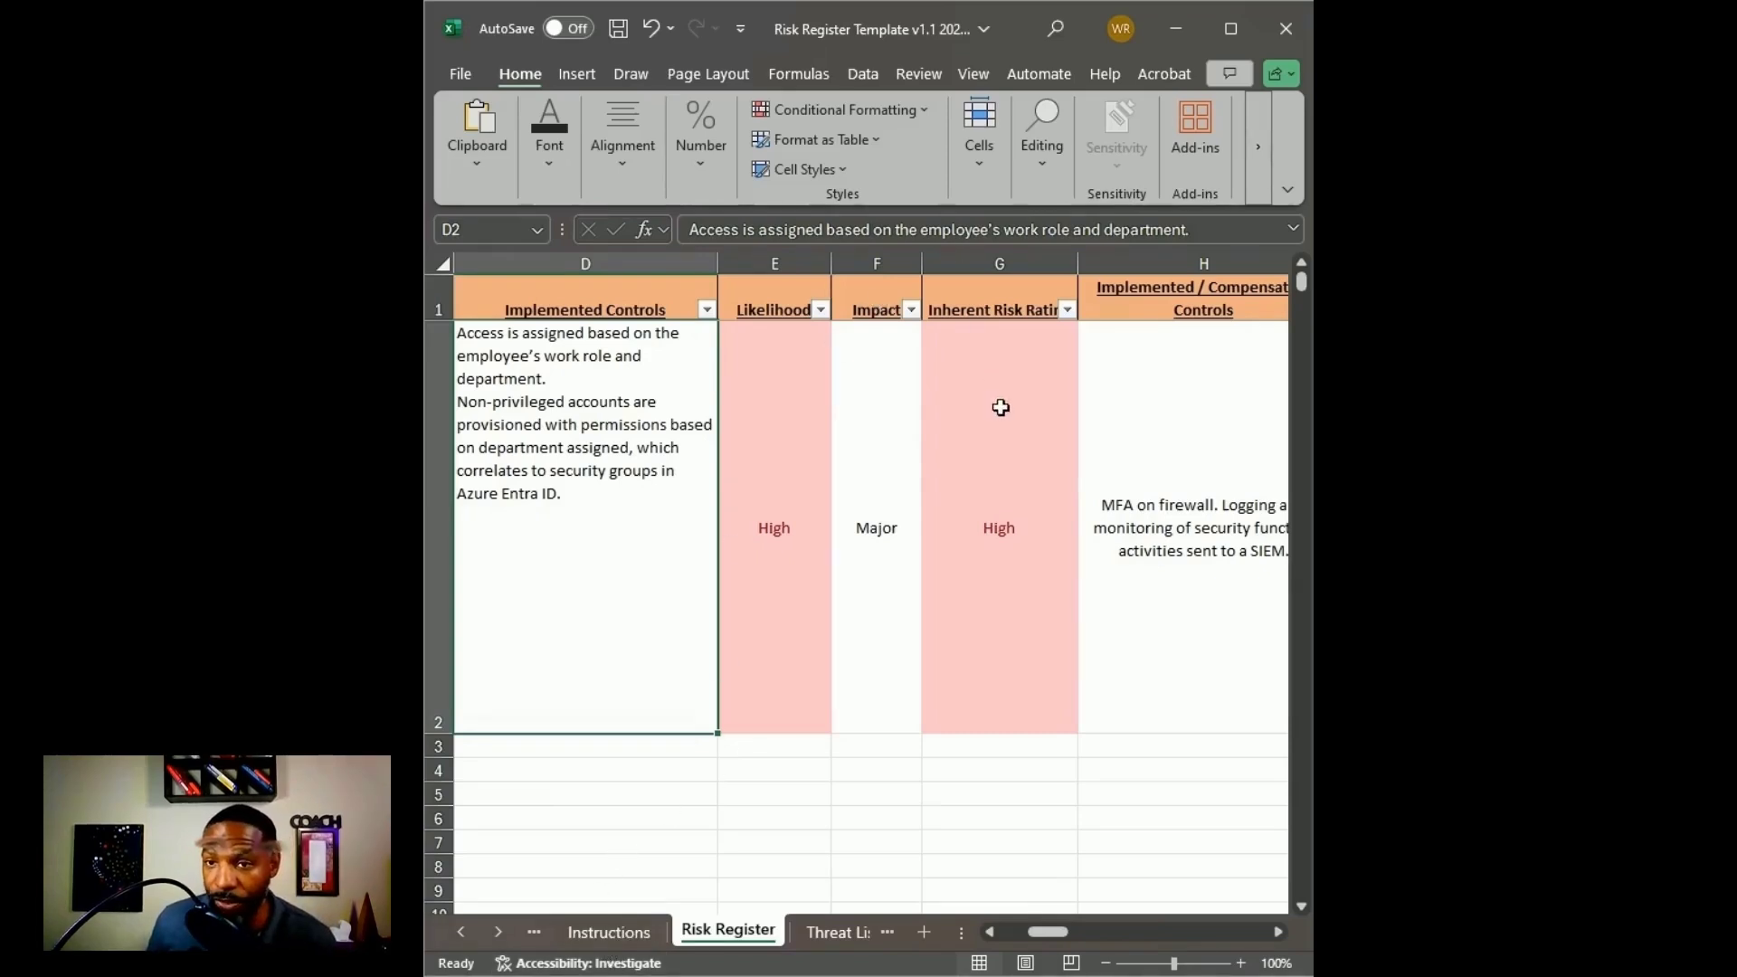
In the Risk Register, select the sample risk's Inherent Risk Rating, then the Implemented / Compensating Controls header and its entry.
{"action": "left_click", "coordinate": [1000, 523]}
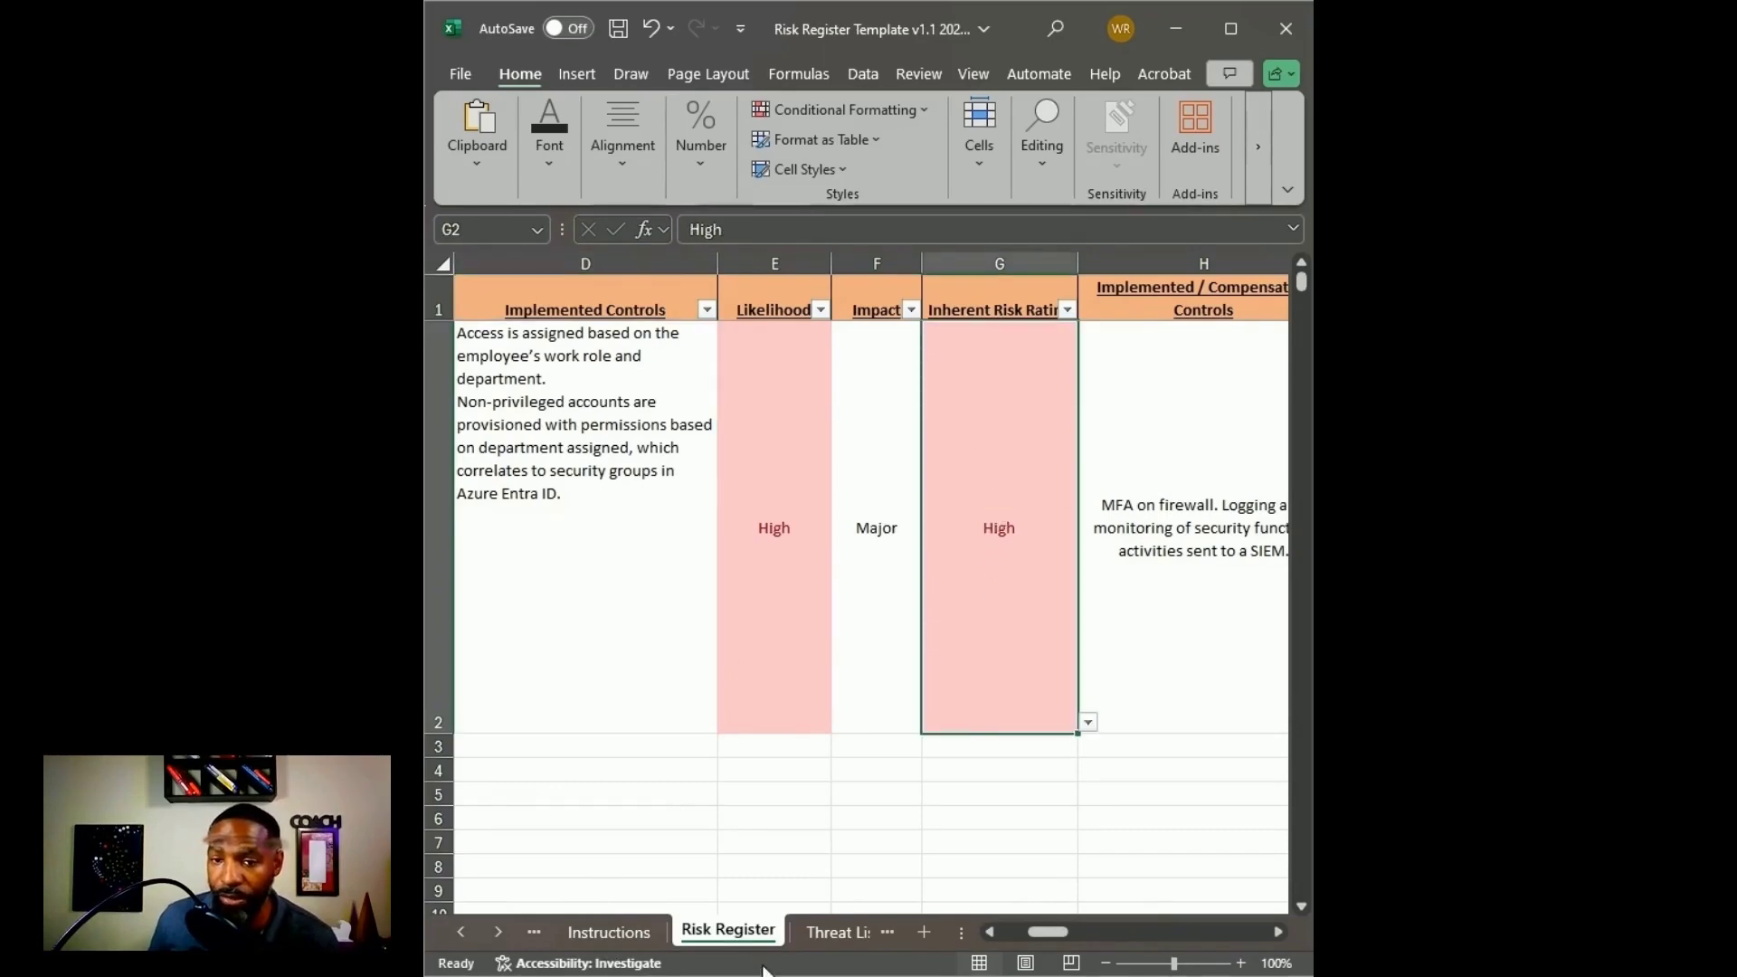
{"action": "left_click_drag", "start_coordinate": [1038, 935], "coordinate": [1065, 938]}
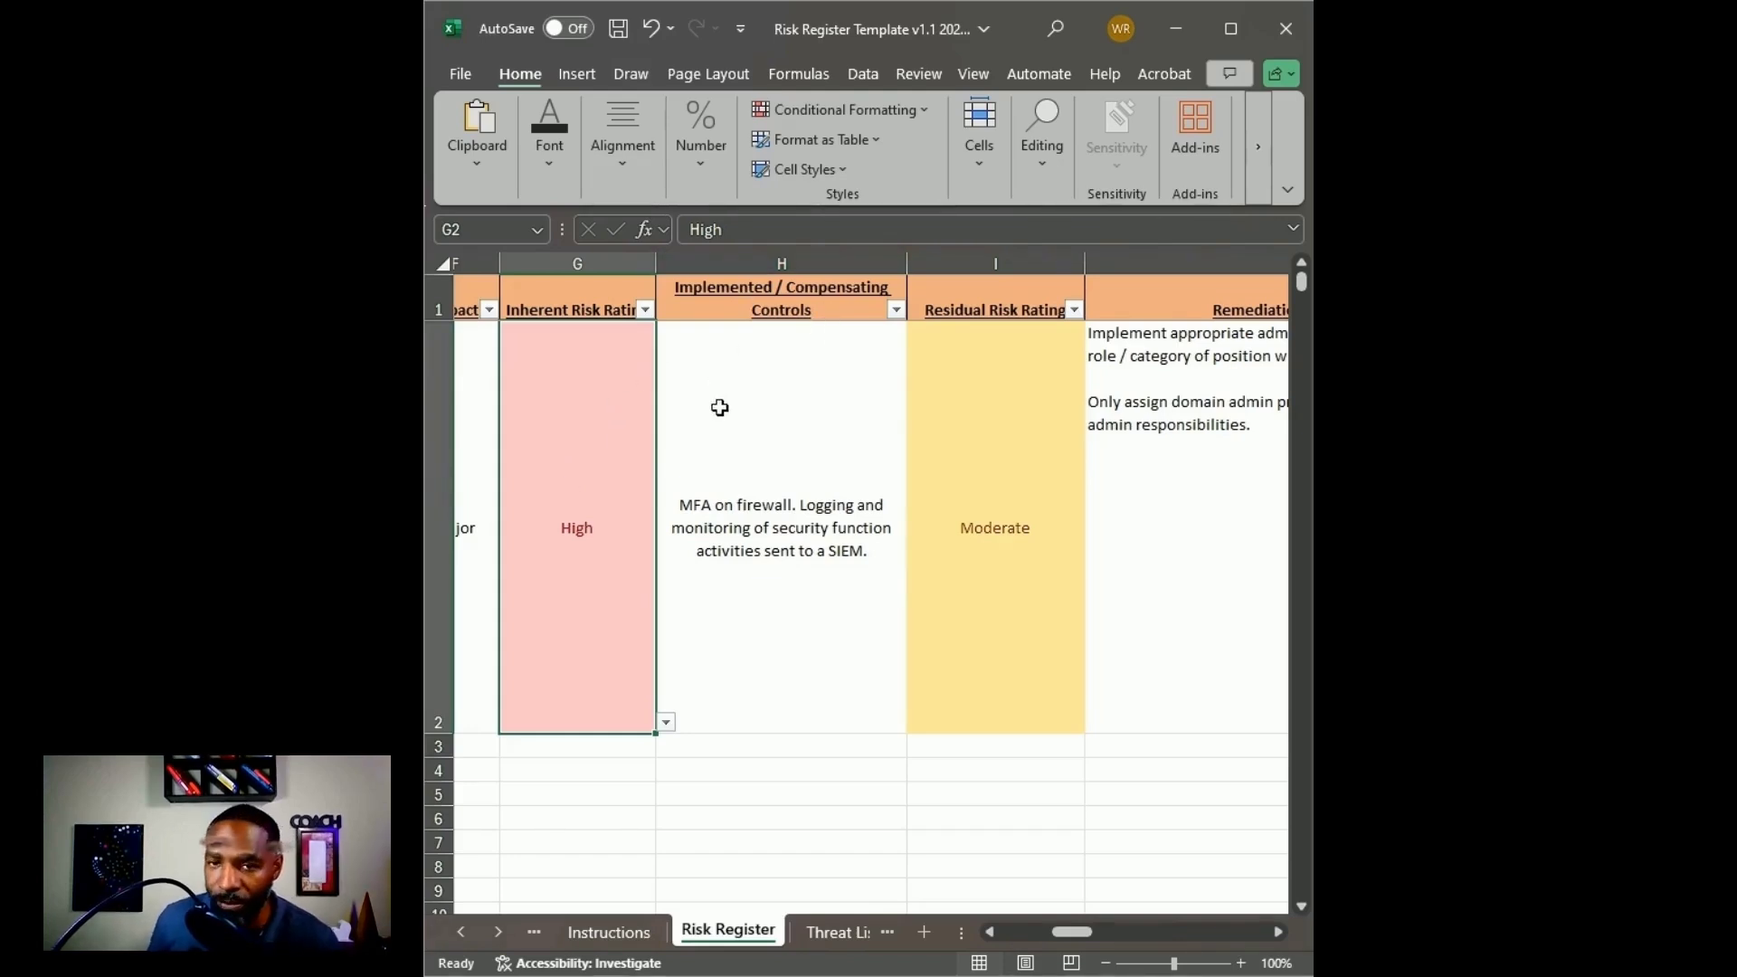
{"action": "left_click", "coordinate": [704, 295]}
{"action": "left_click", "coordinate": [742, 431]}
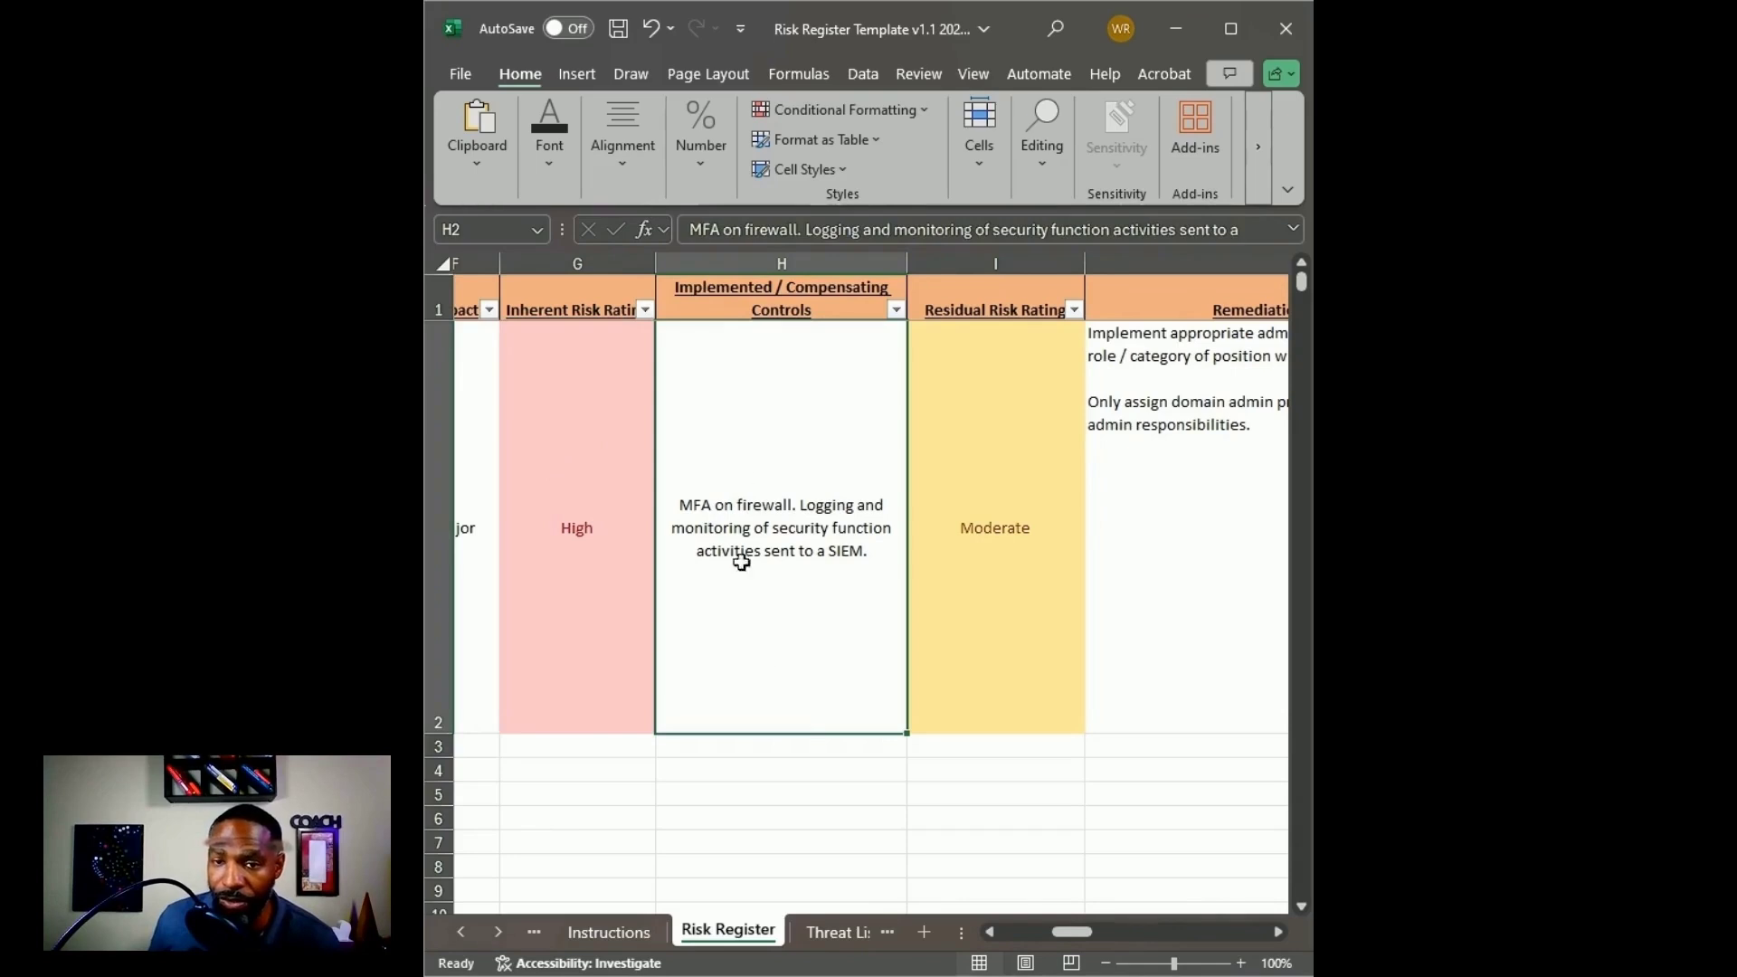
Open the sample risk's Implemented Controls entry for editing and highlight its entire text.
{"action": "left_click_drag", "start_coordinate": [1078, 932], "coordinate": [992, 935]}
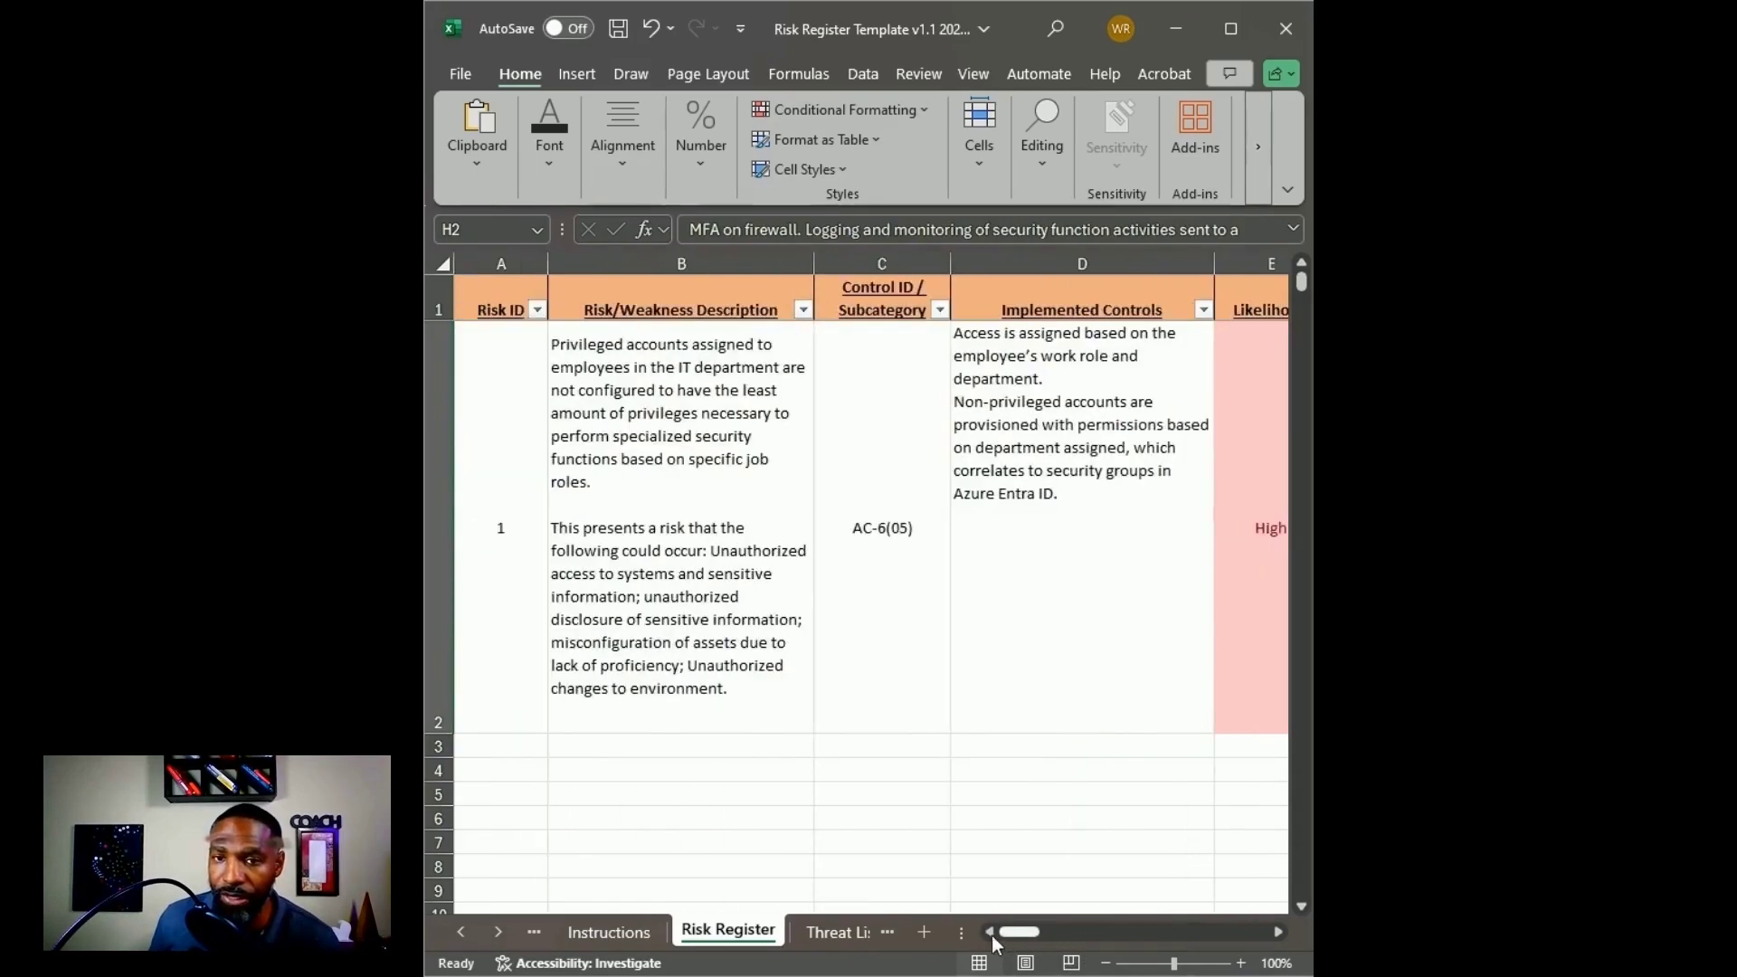
{"action": "left_click", "coordinate": [1074, 479]}
{"action": "double_click", "coordinate": [1085, 493]}
{"action": "left_click_drag", "start_coordinate": [1089, 503], "coordinate": [937, 331]}
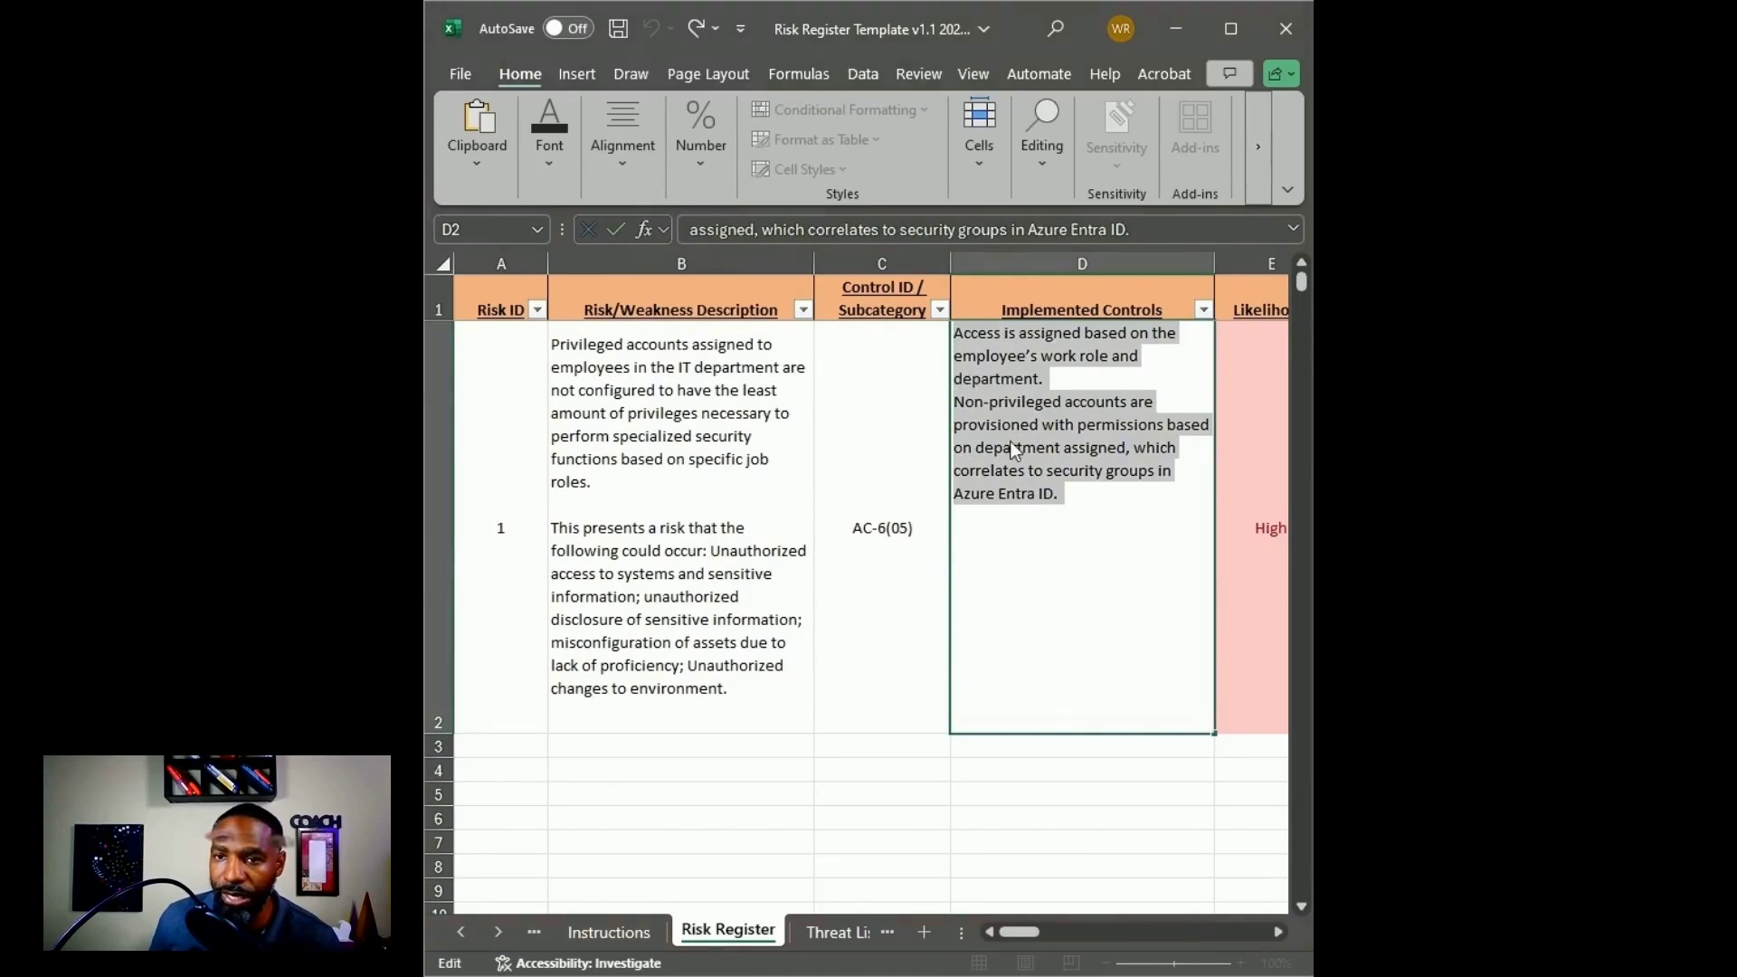
Open the Implemented / Compensating Controls entry for editing and place the cursor before "MFA on firewall".
{"action": "left_click_drag", "start_coordinate": [1007, 935], "coordinate": [1045, 931]}
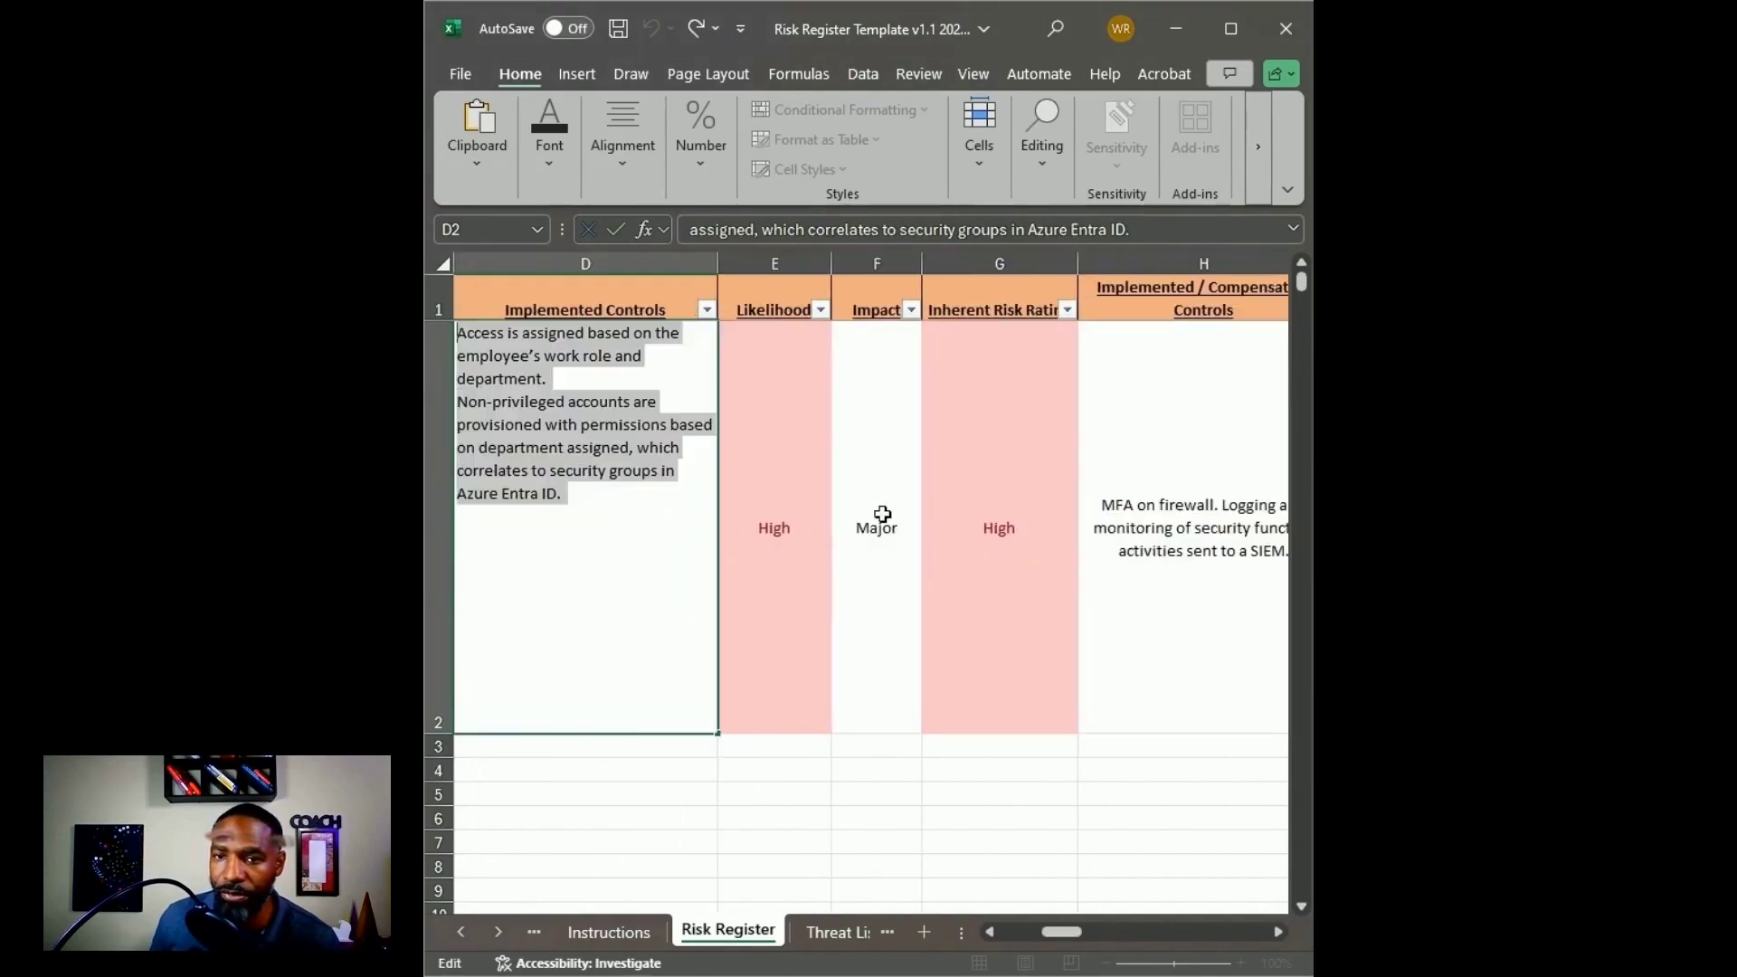
{"action": "double_click", "coordinate": [1152, 559]}
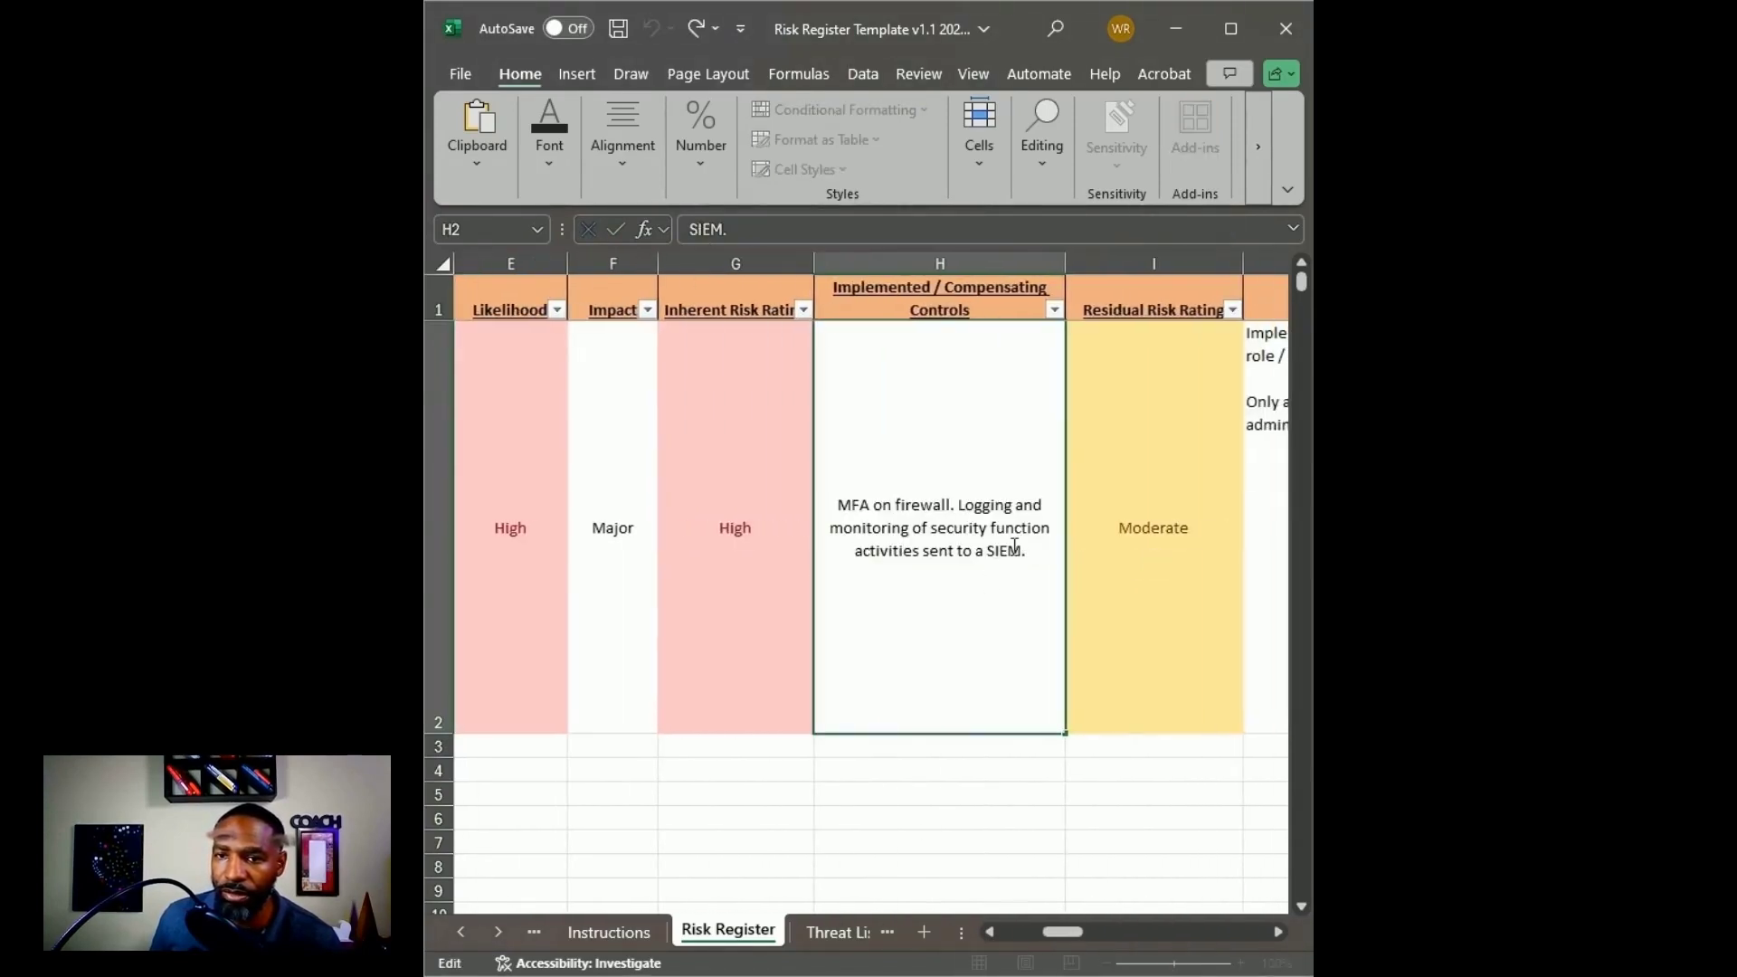
{"action": "left_click", "coordinate": [834, 496]}
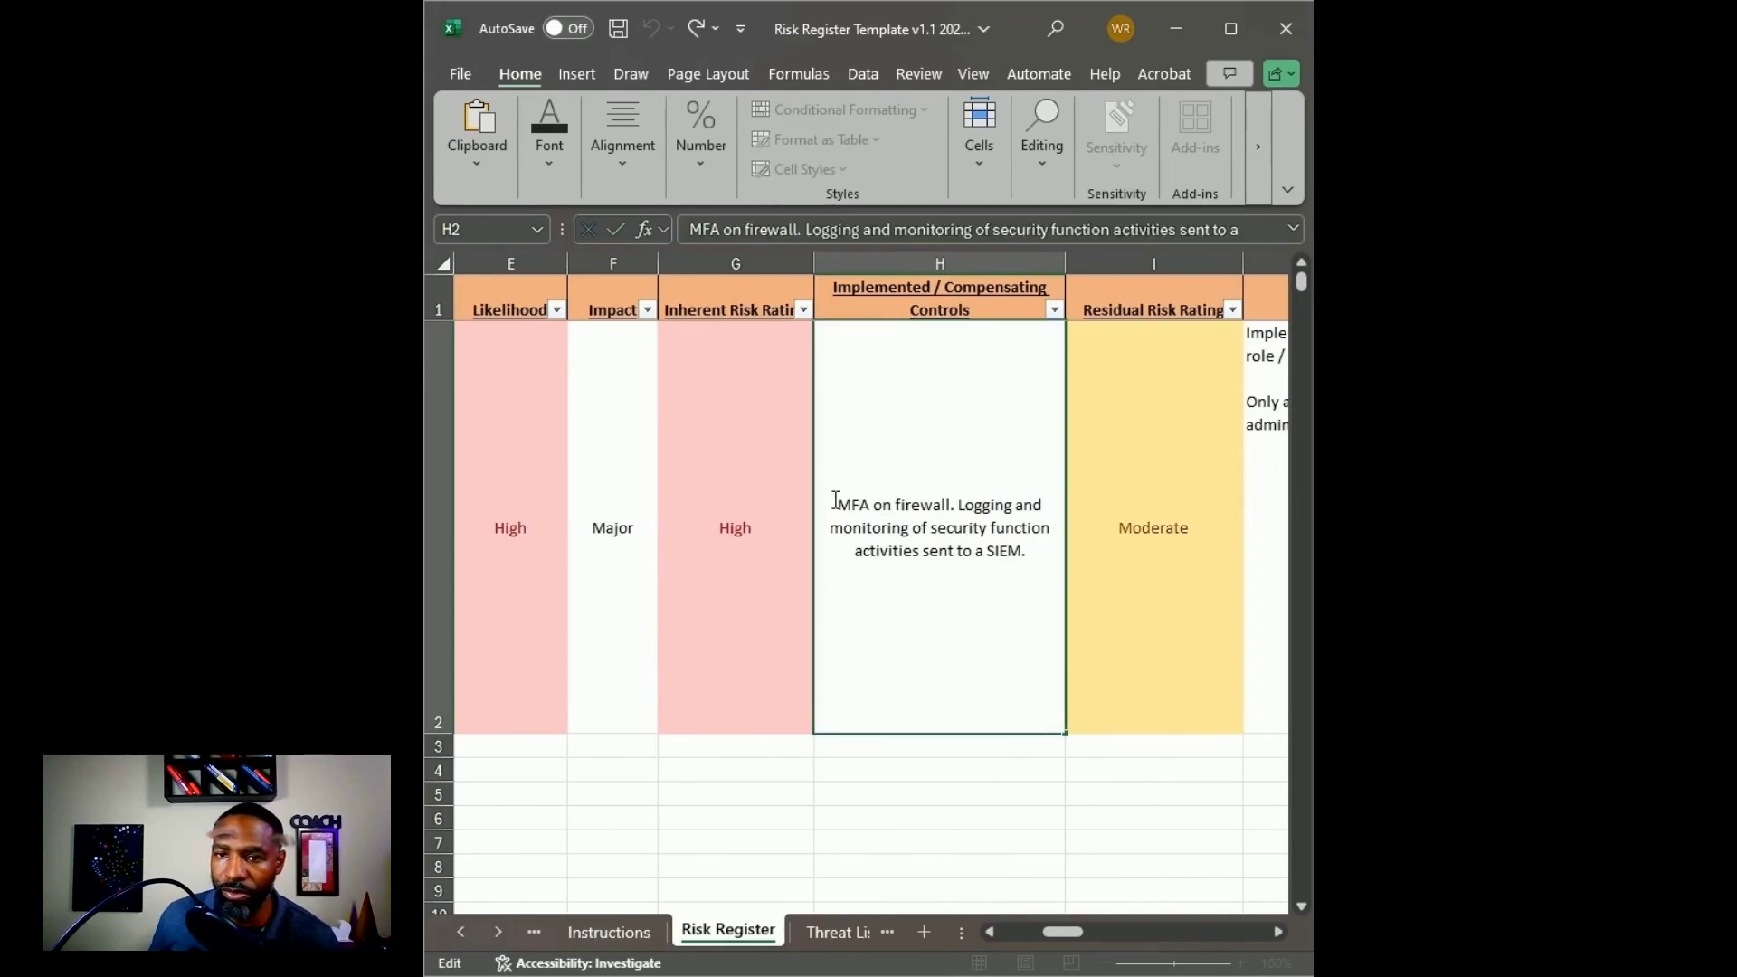
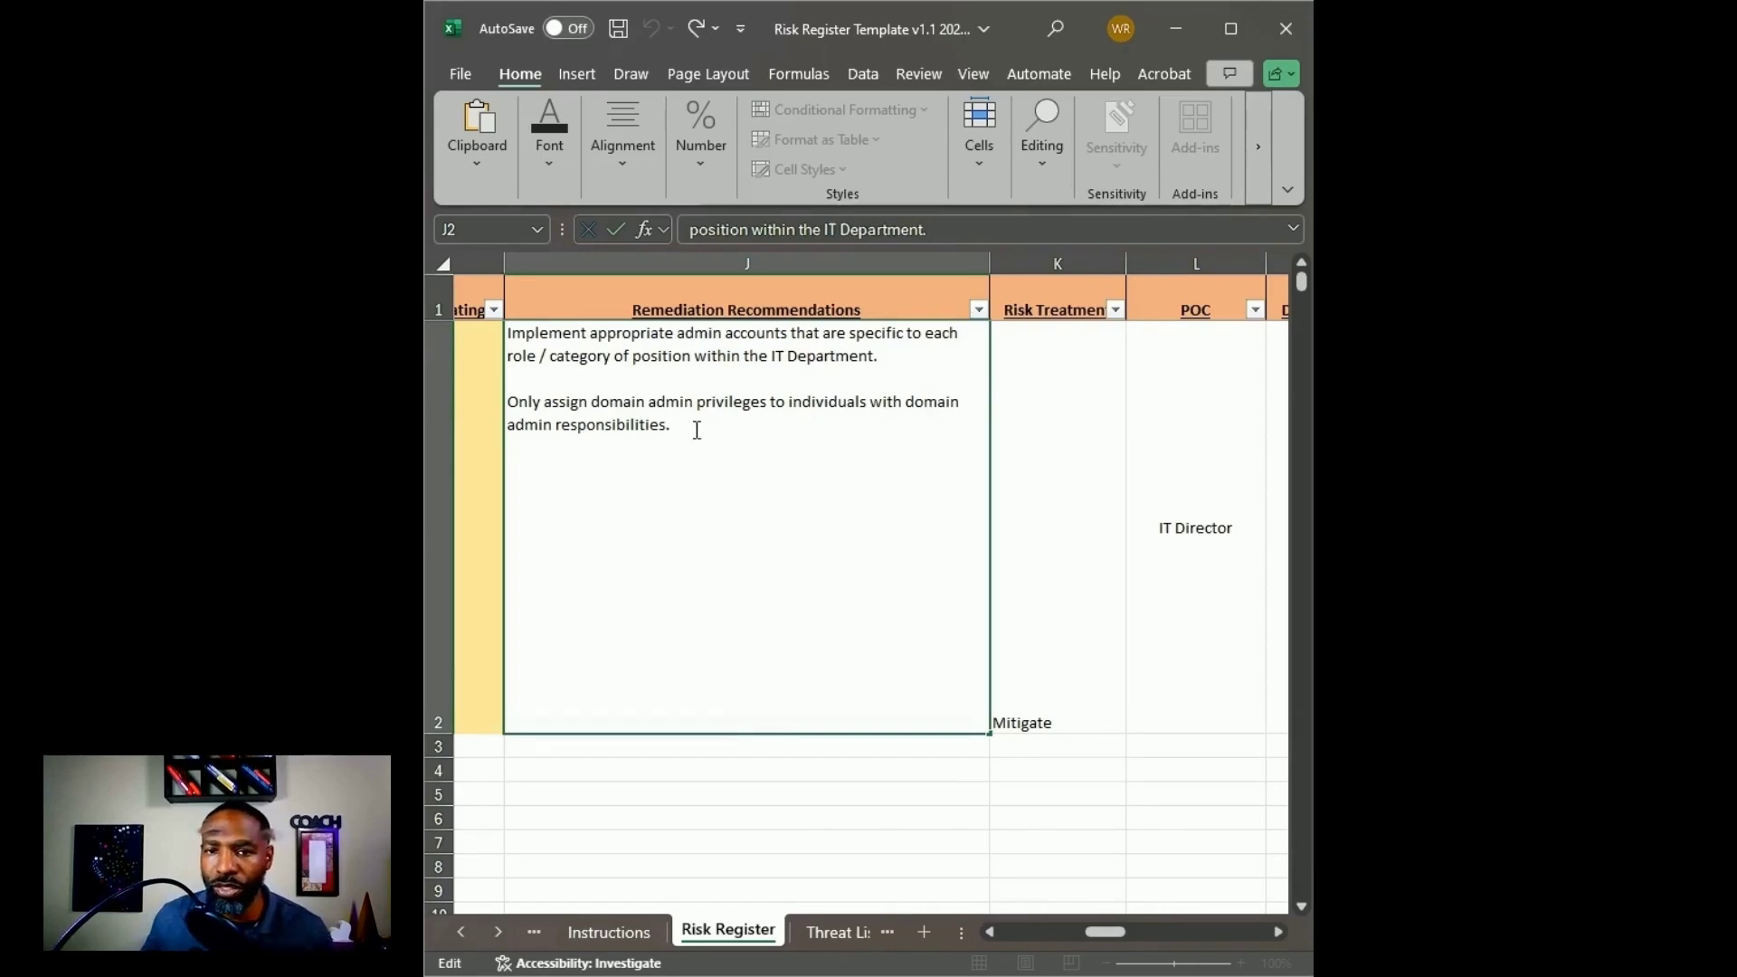
Highlight the recommendation to "Only assign domain admin privileges", clear the highlight, then leave the text for the Risk Treatment cell.
{"action": "left_click_drag", "start_coordinate": [696, 430], "coordinate": [503, 402]}
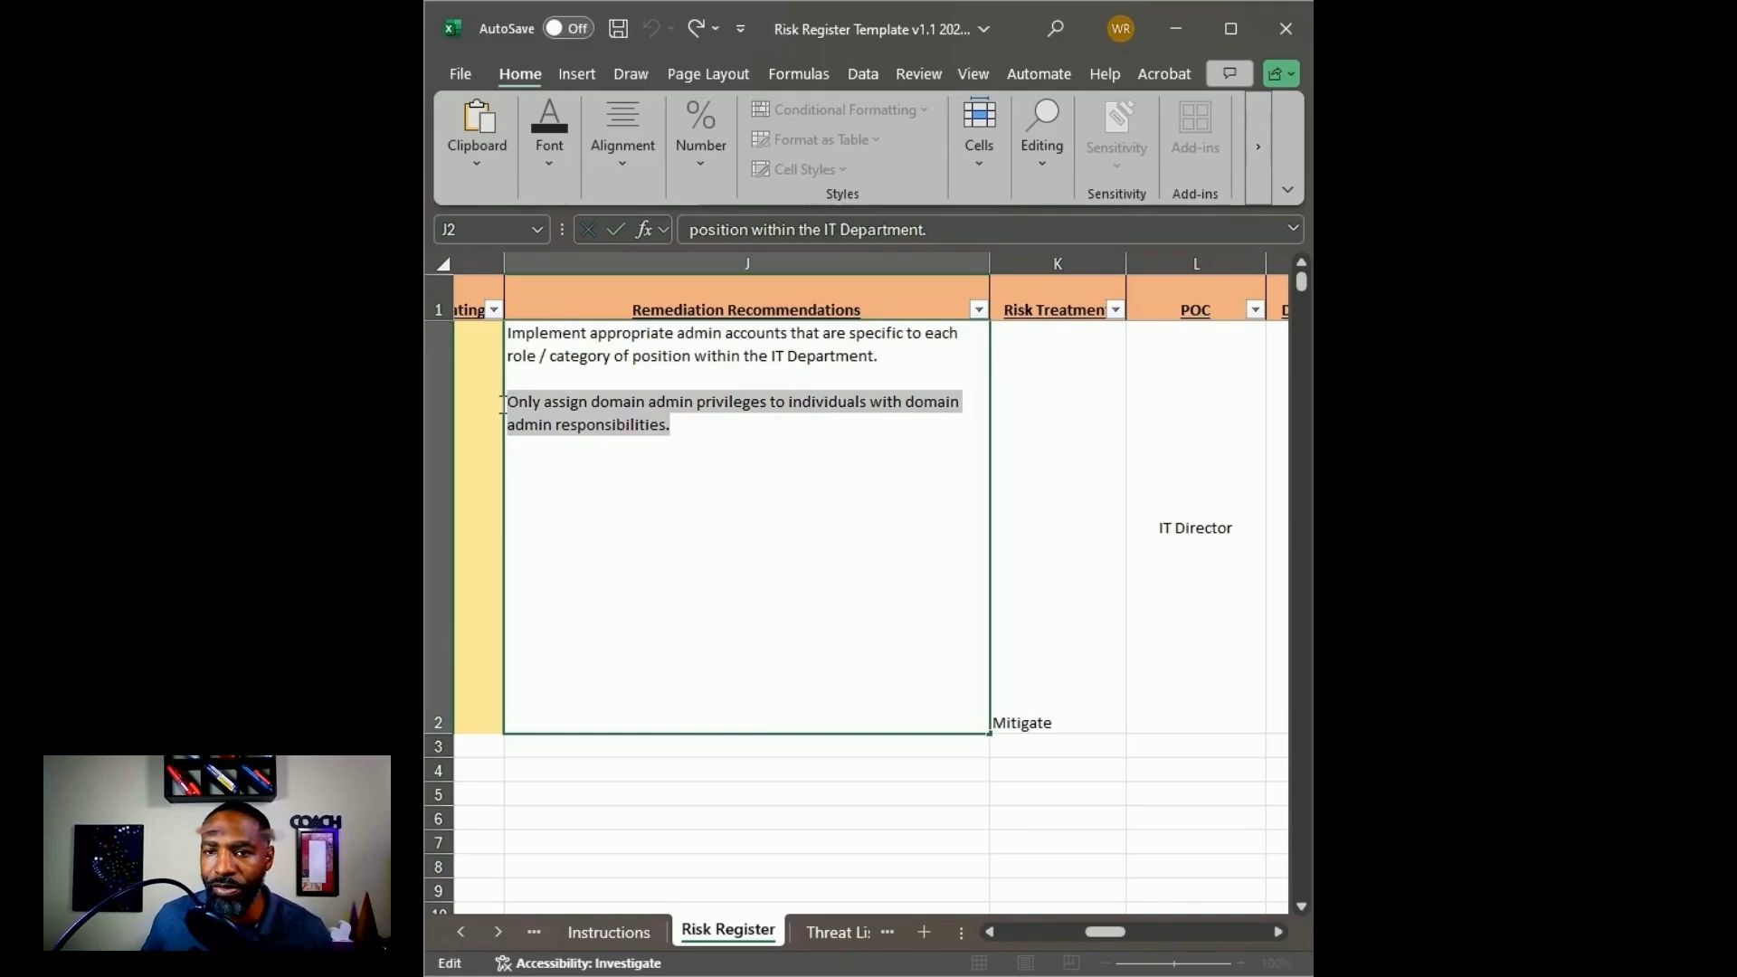
{"action": "left_click", "coordinate": [697, 431]}
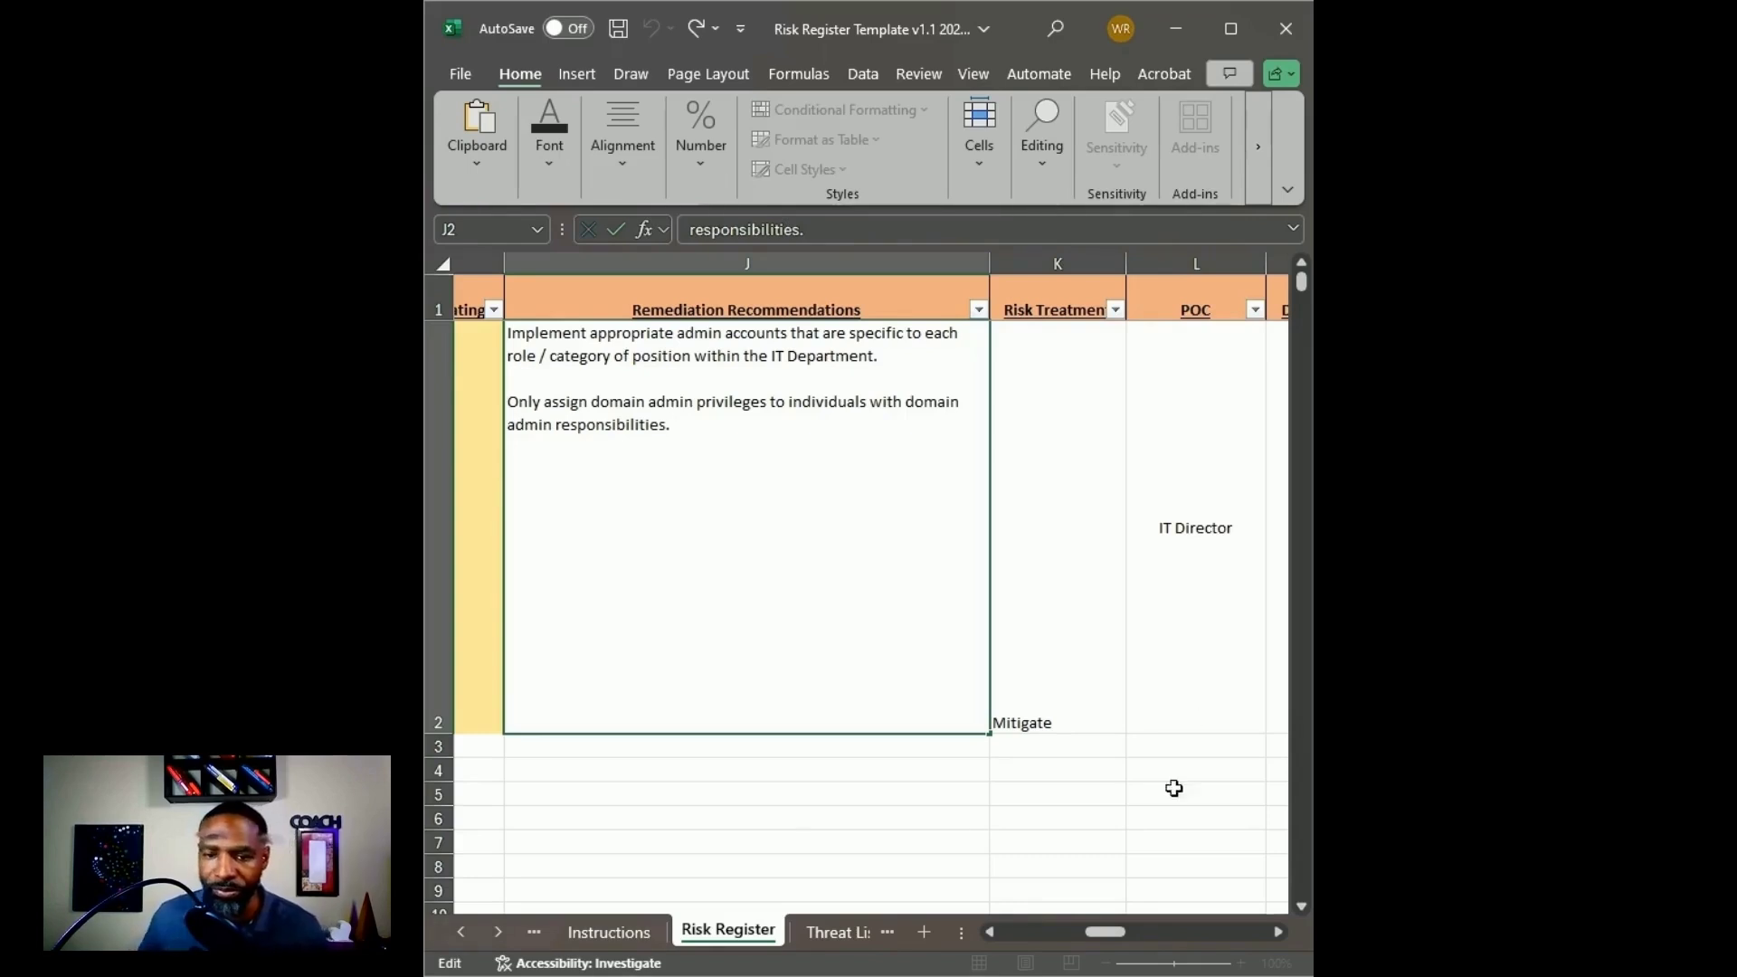
{"action": "left_click", "coordinate": [1045, 592]}
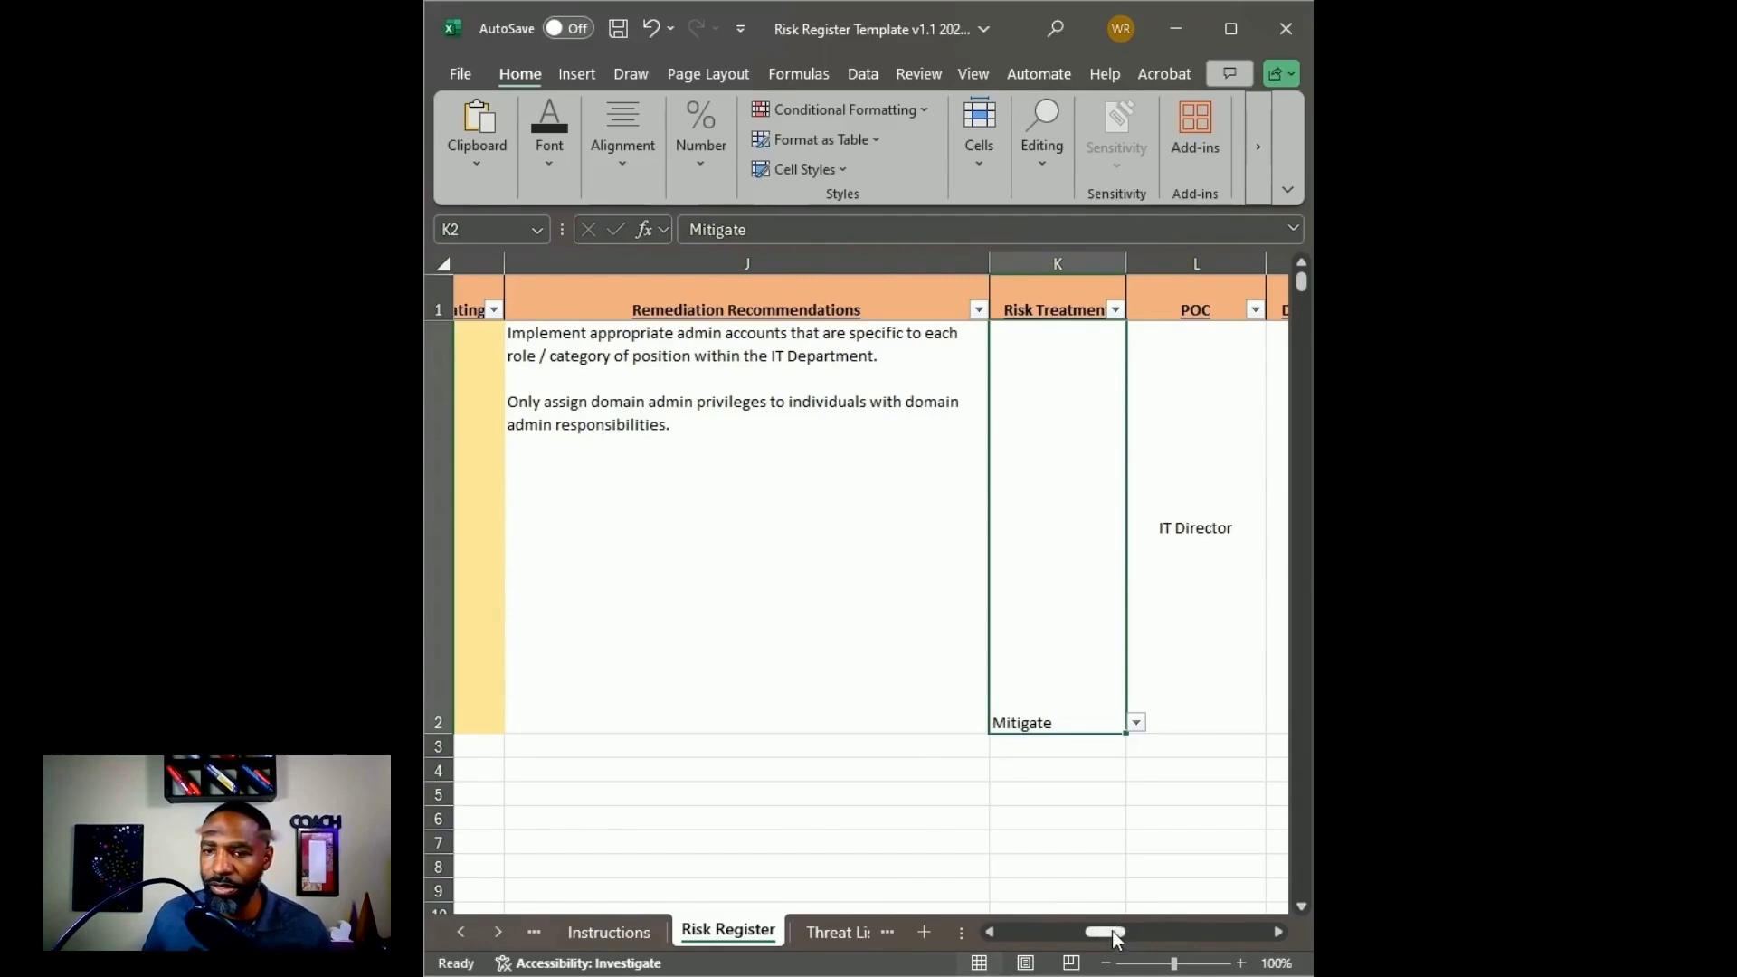
Set the sample risk's Risk Treatment to Avoid, then set it back to Mitigate.
{"action": "left_click_drag", "start_coordinate": [1114, 941], "coordinate": [1127, 941]}
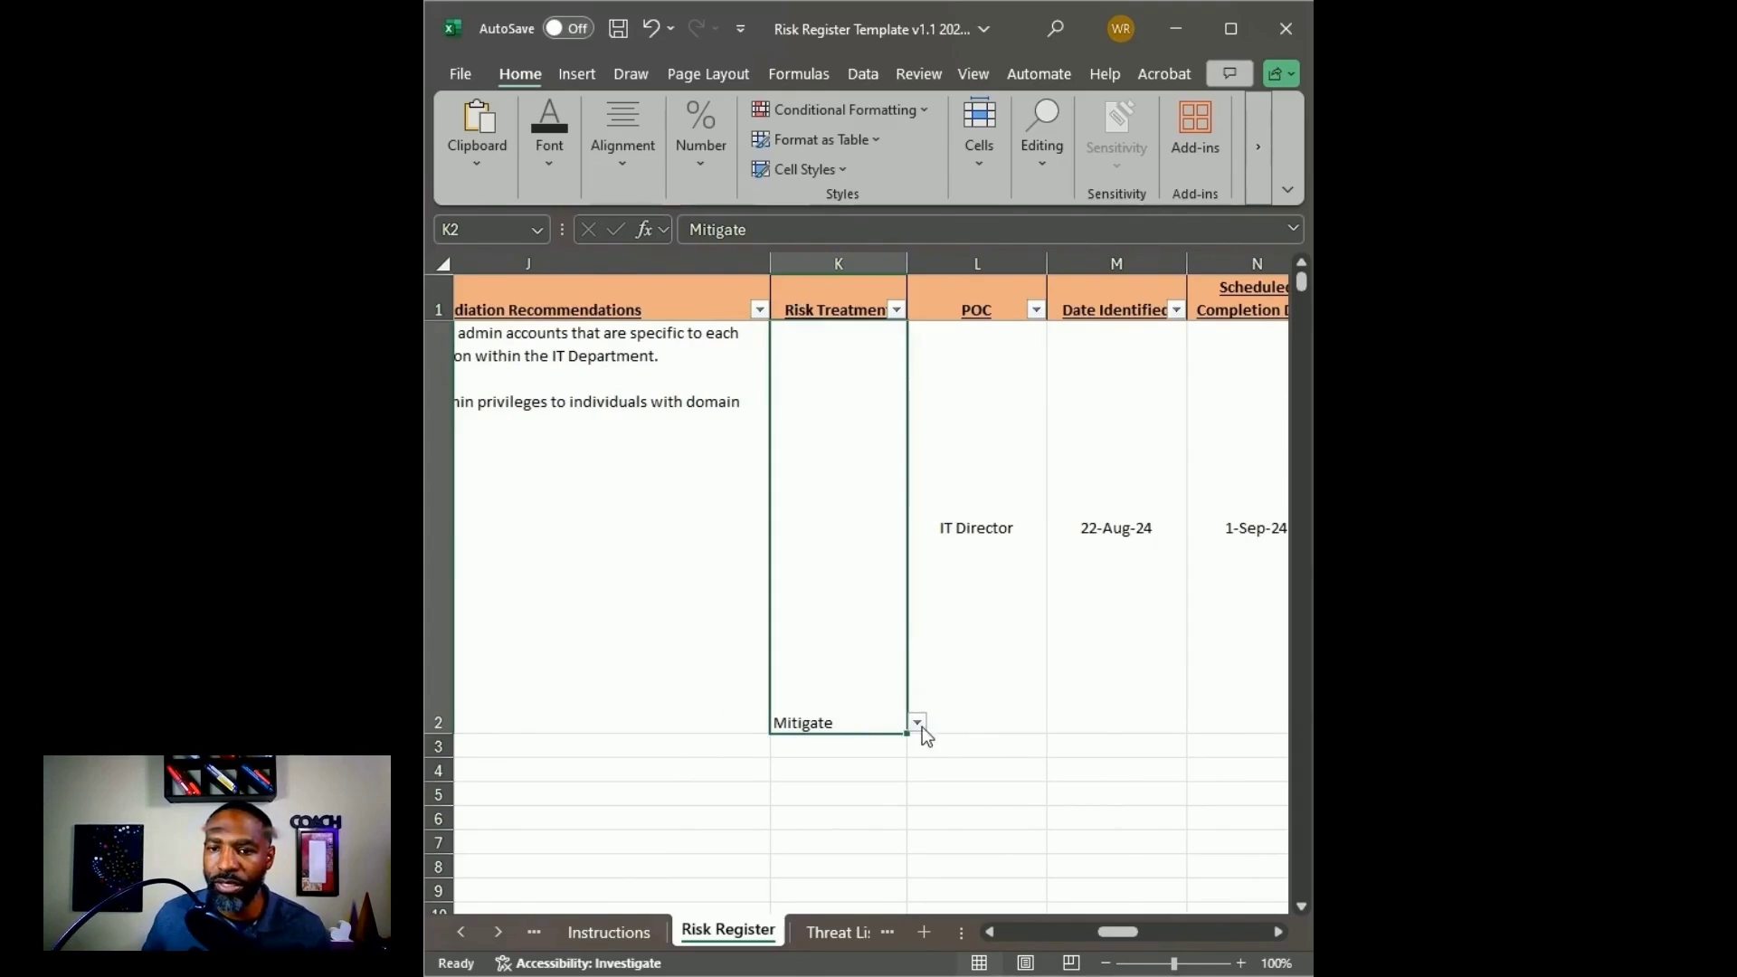
{"action": "left_click", "coordinate": [814, 766]}
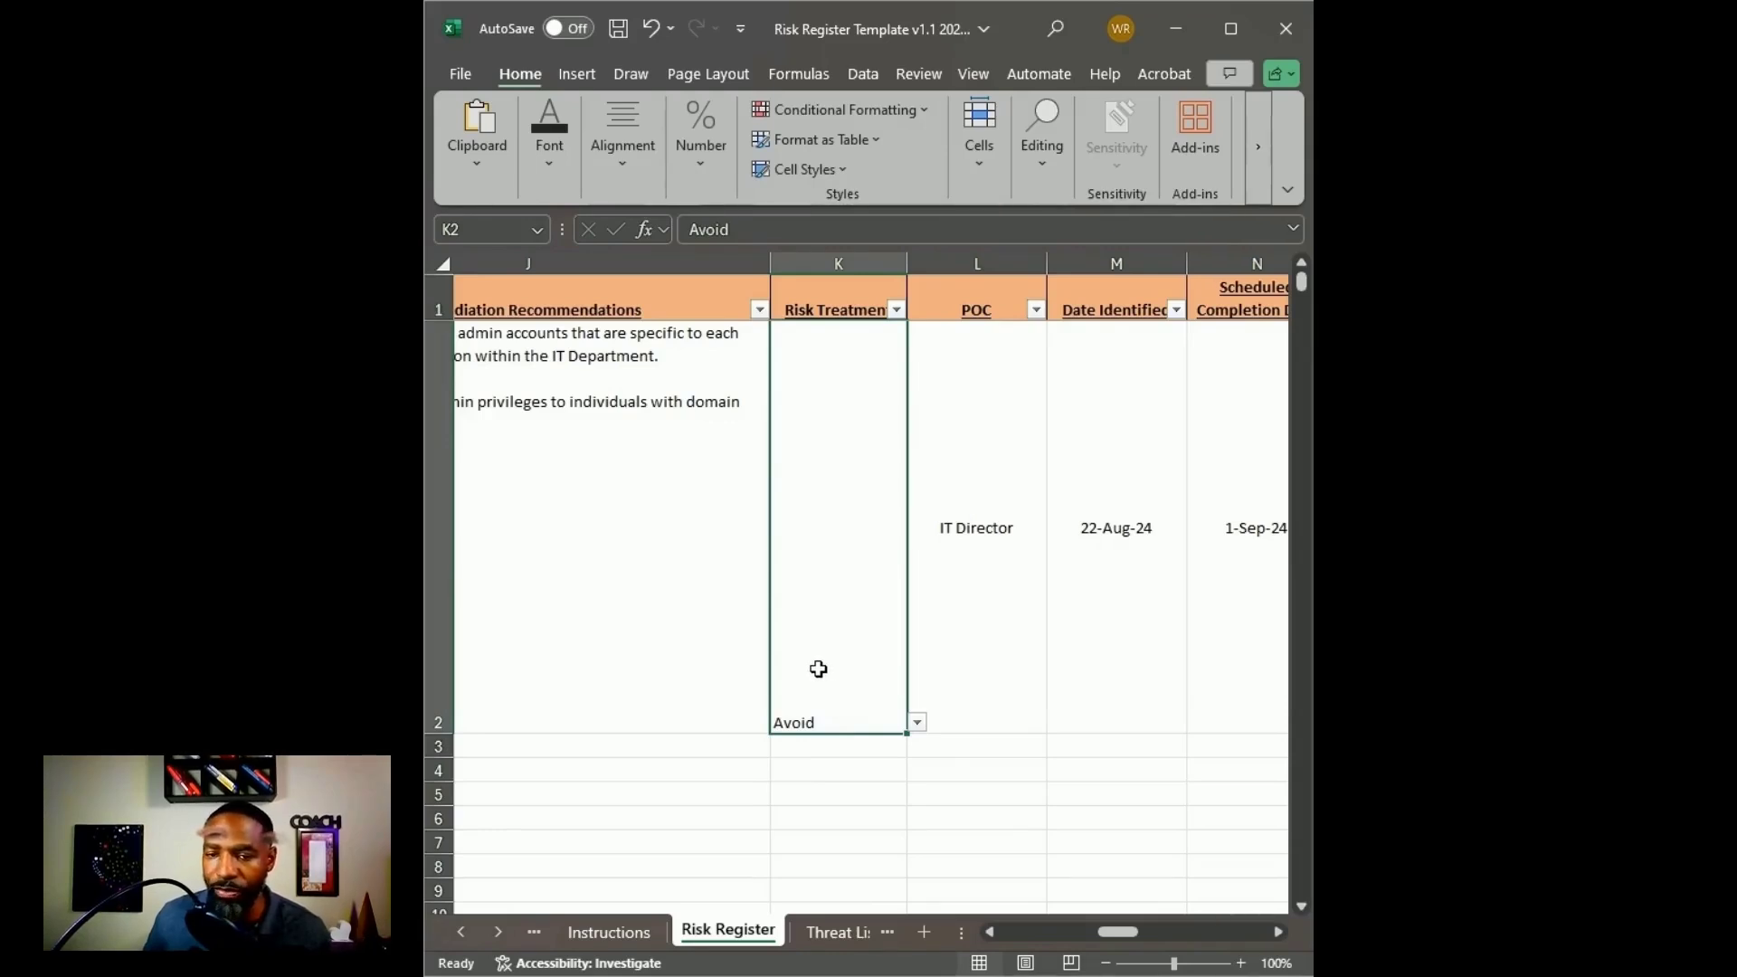
{"action": "left_click", "coordinate": [817, 790]}
Select the sample risk's POC, its Remediation Recommendations, then the POC again.
{"action": "left_click", "coordinate": [1002, 501]}
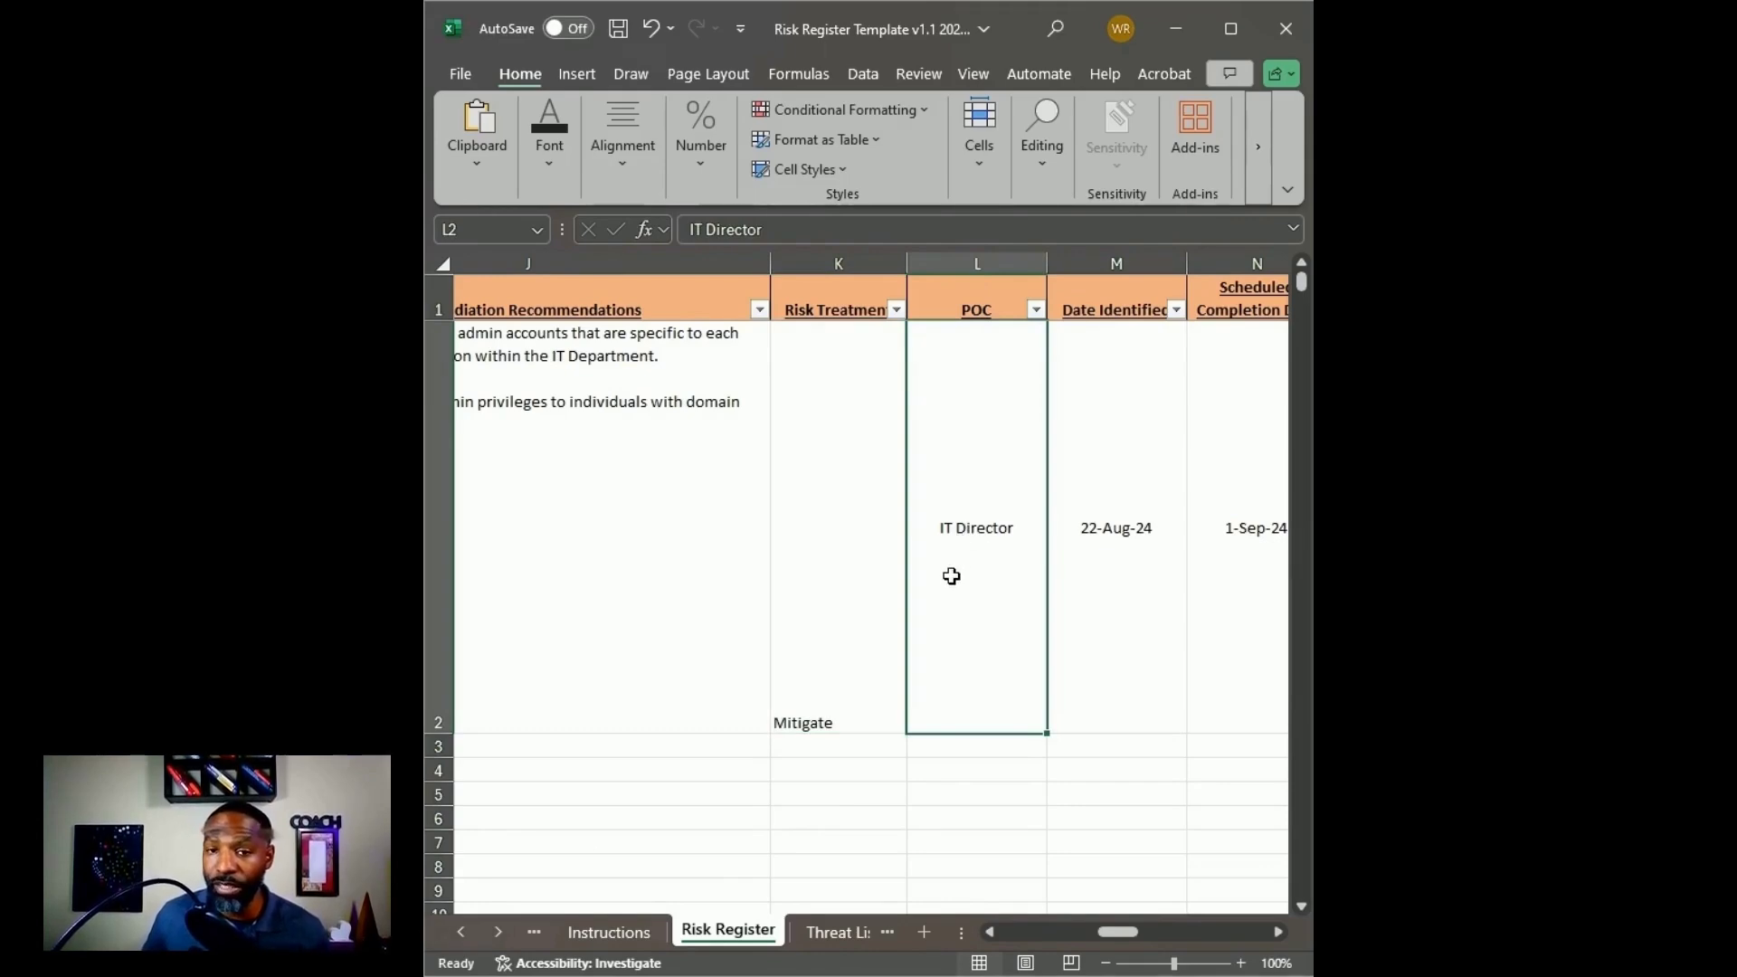
{"action": "left_click", "coordinate": [746, 425]}
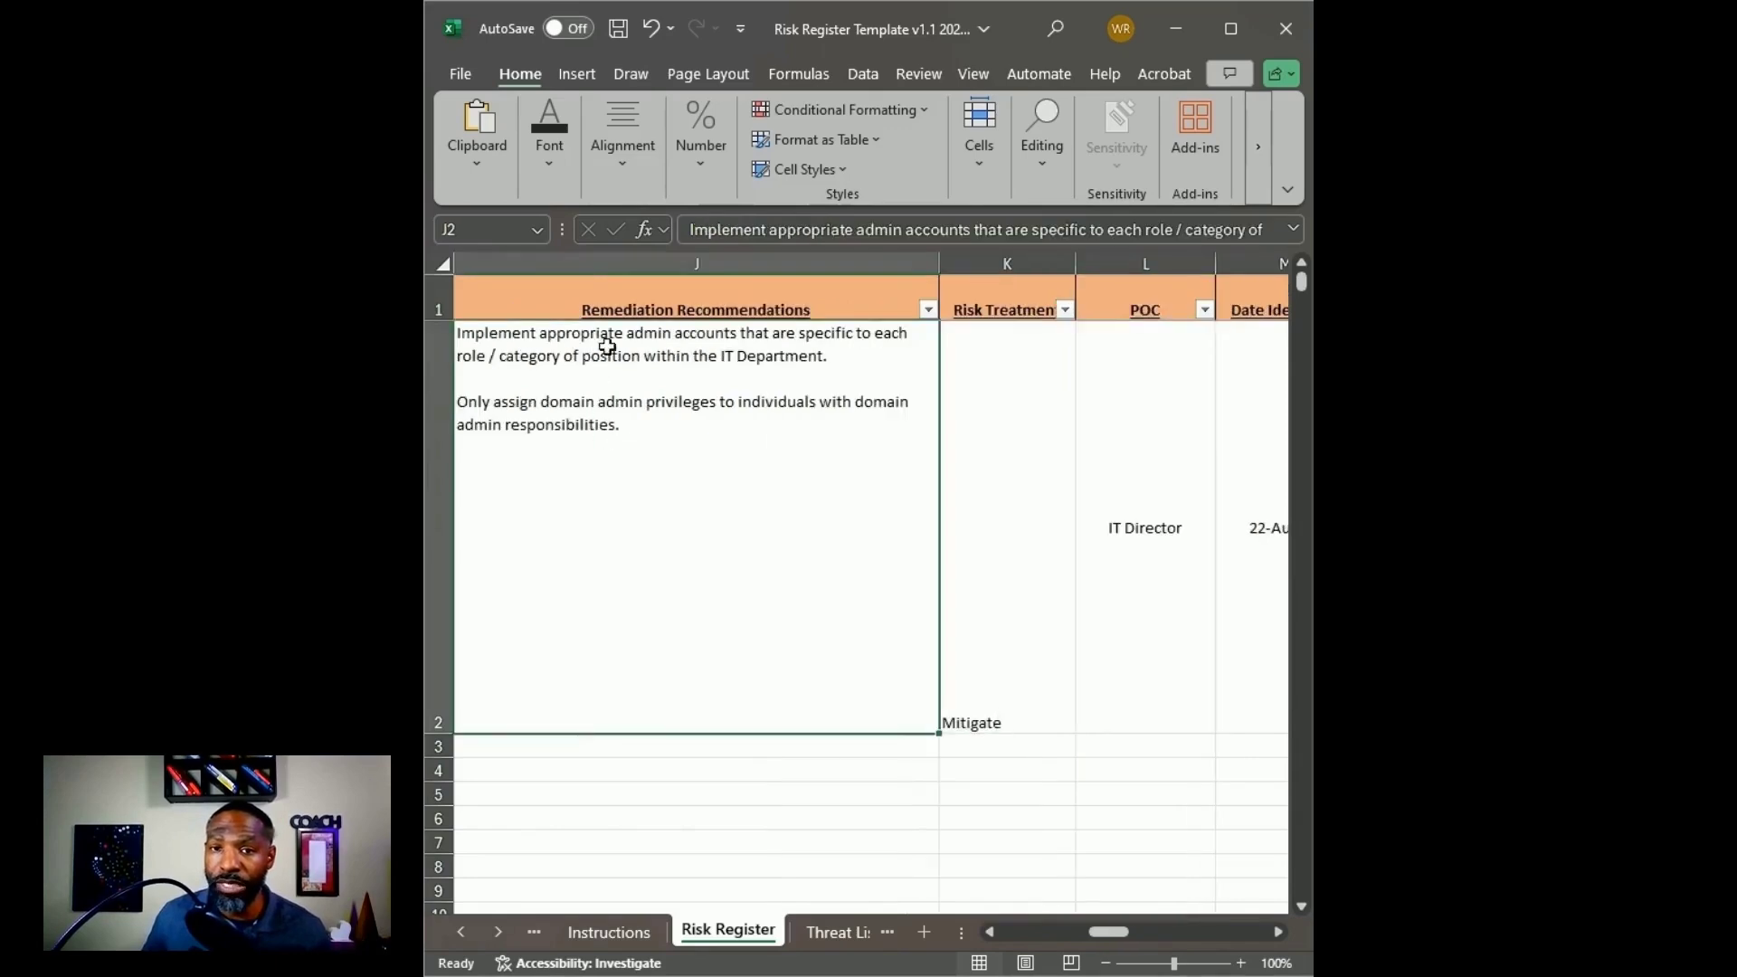
{"action": "left_click", "coordinate": [1117, 568]}
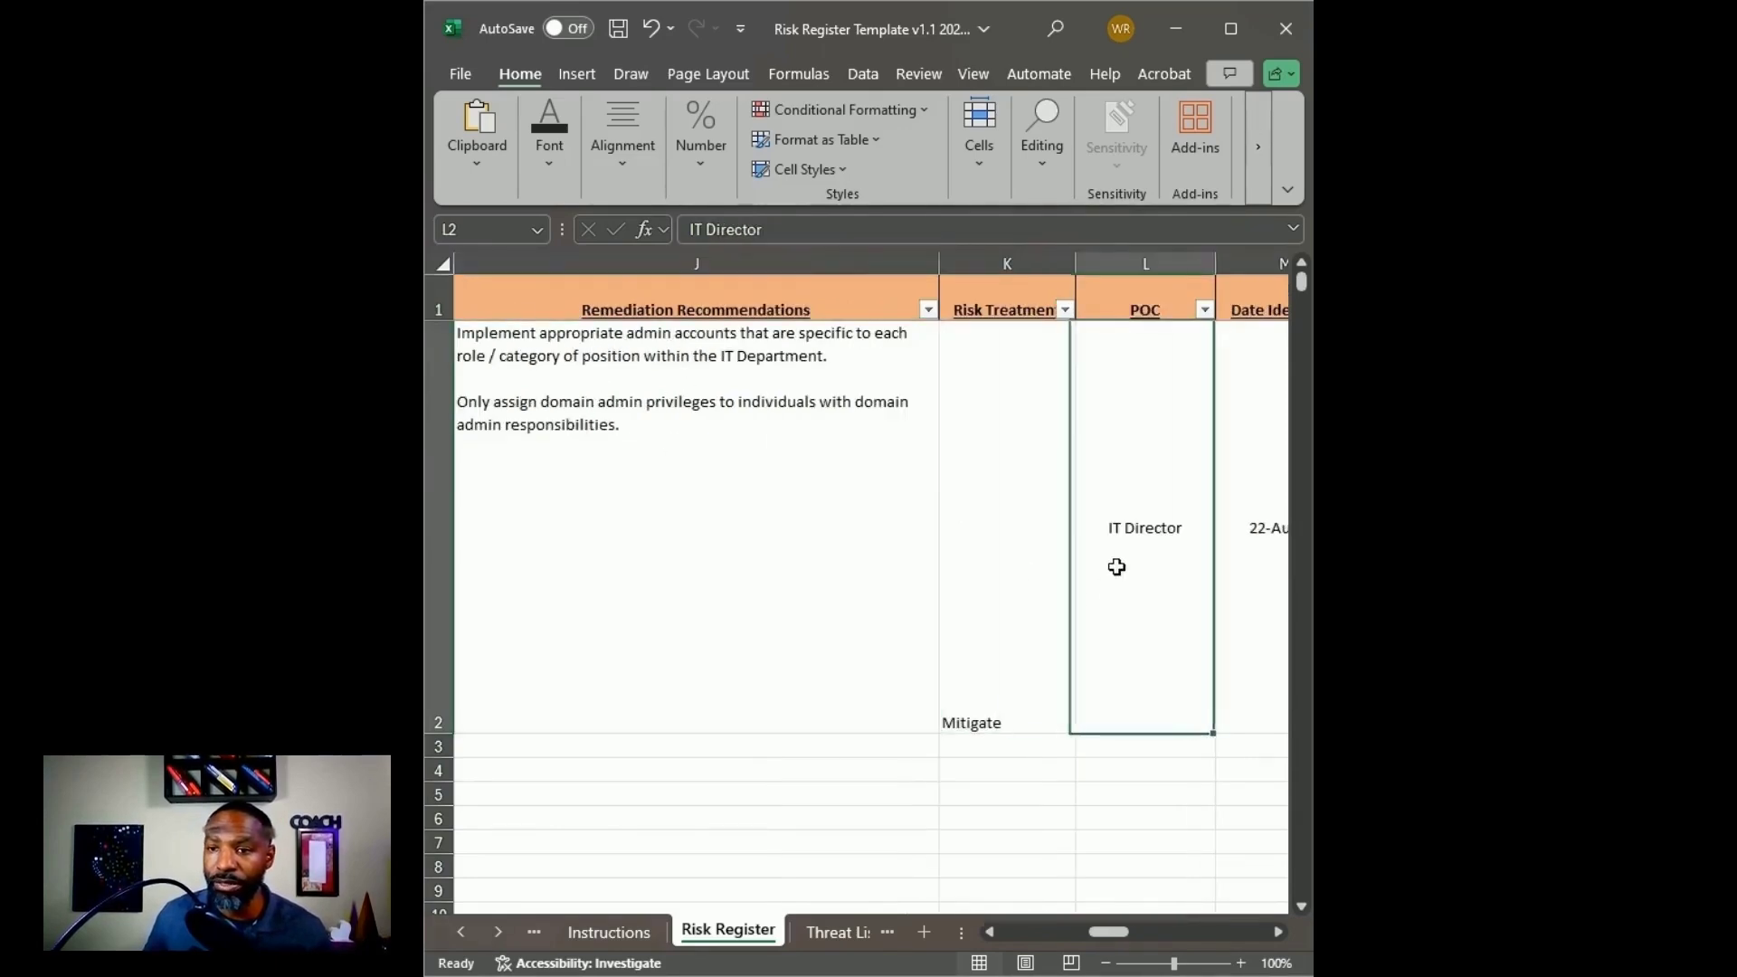
Select the sample risk's Date Identified, then its Scheduled Completion Date.
{"action": "left_click_drag", "start_coordinate": [1097, 933], "coordinate": [1136, 933]}
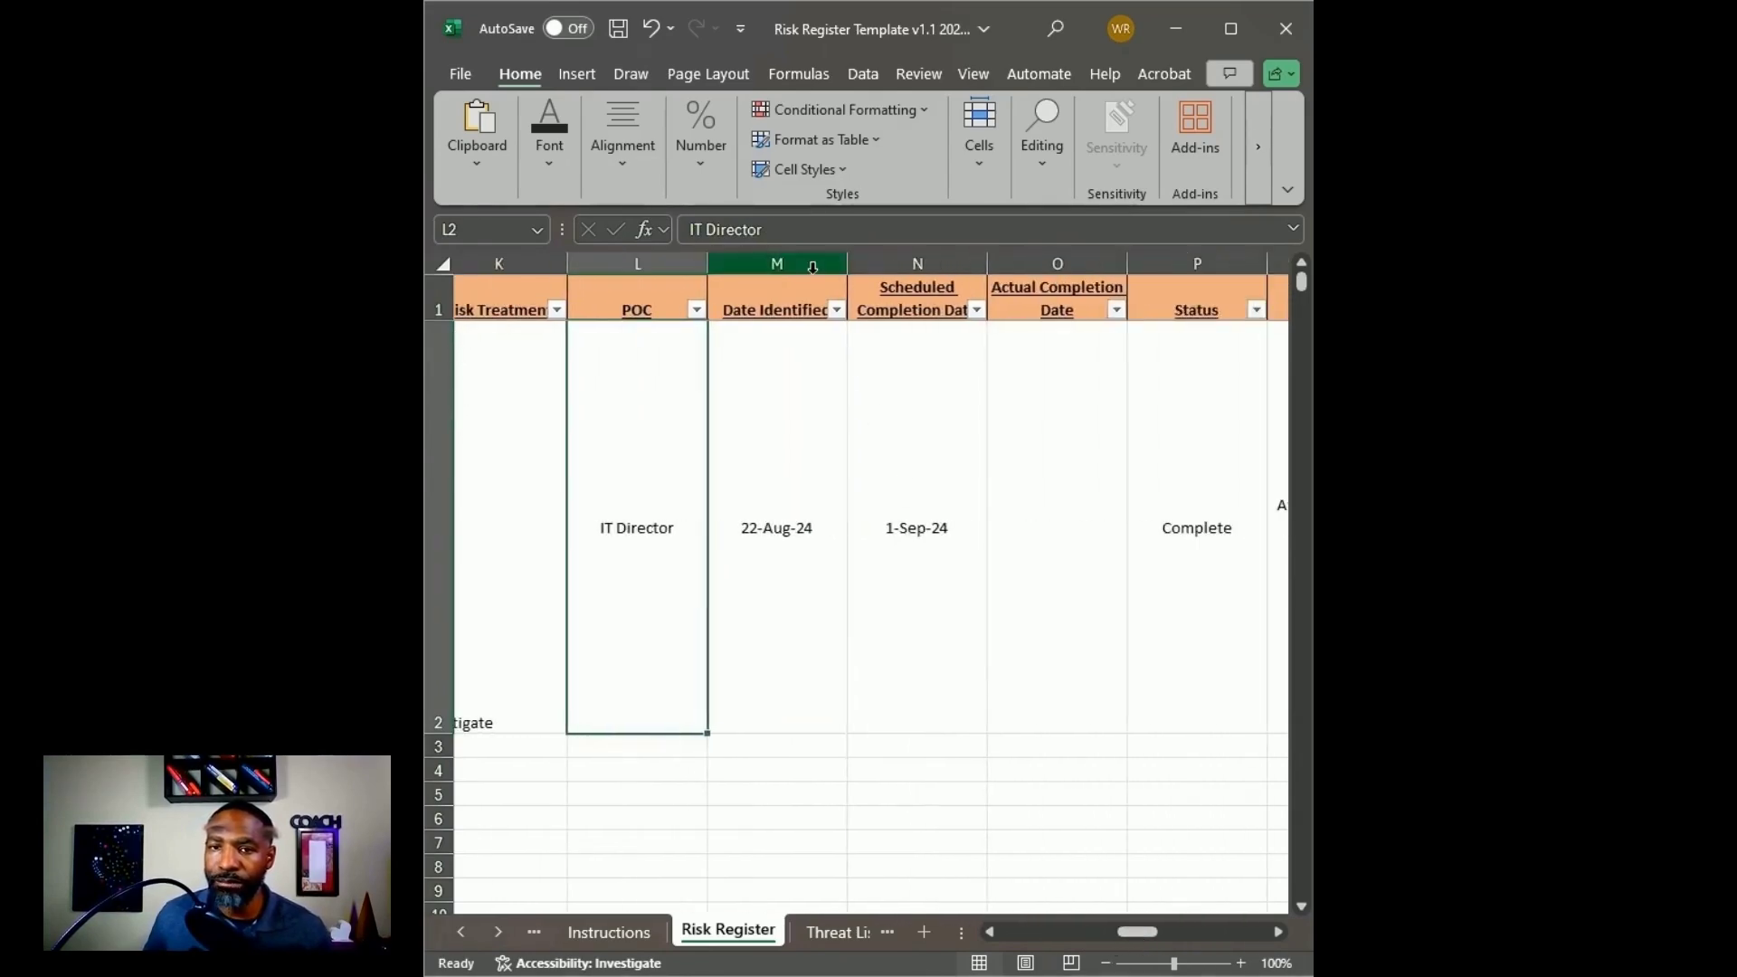
{"action": "left_click", "coordinate": [773, 409]}
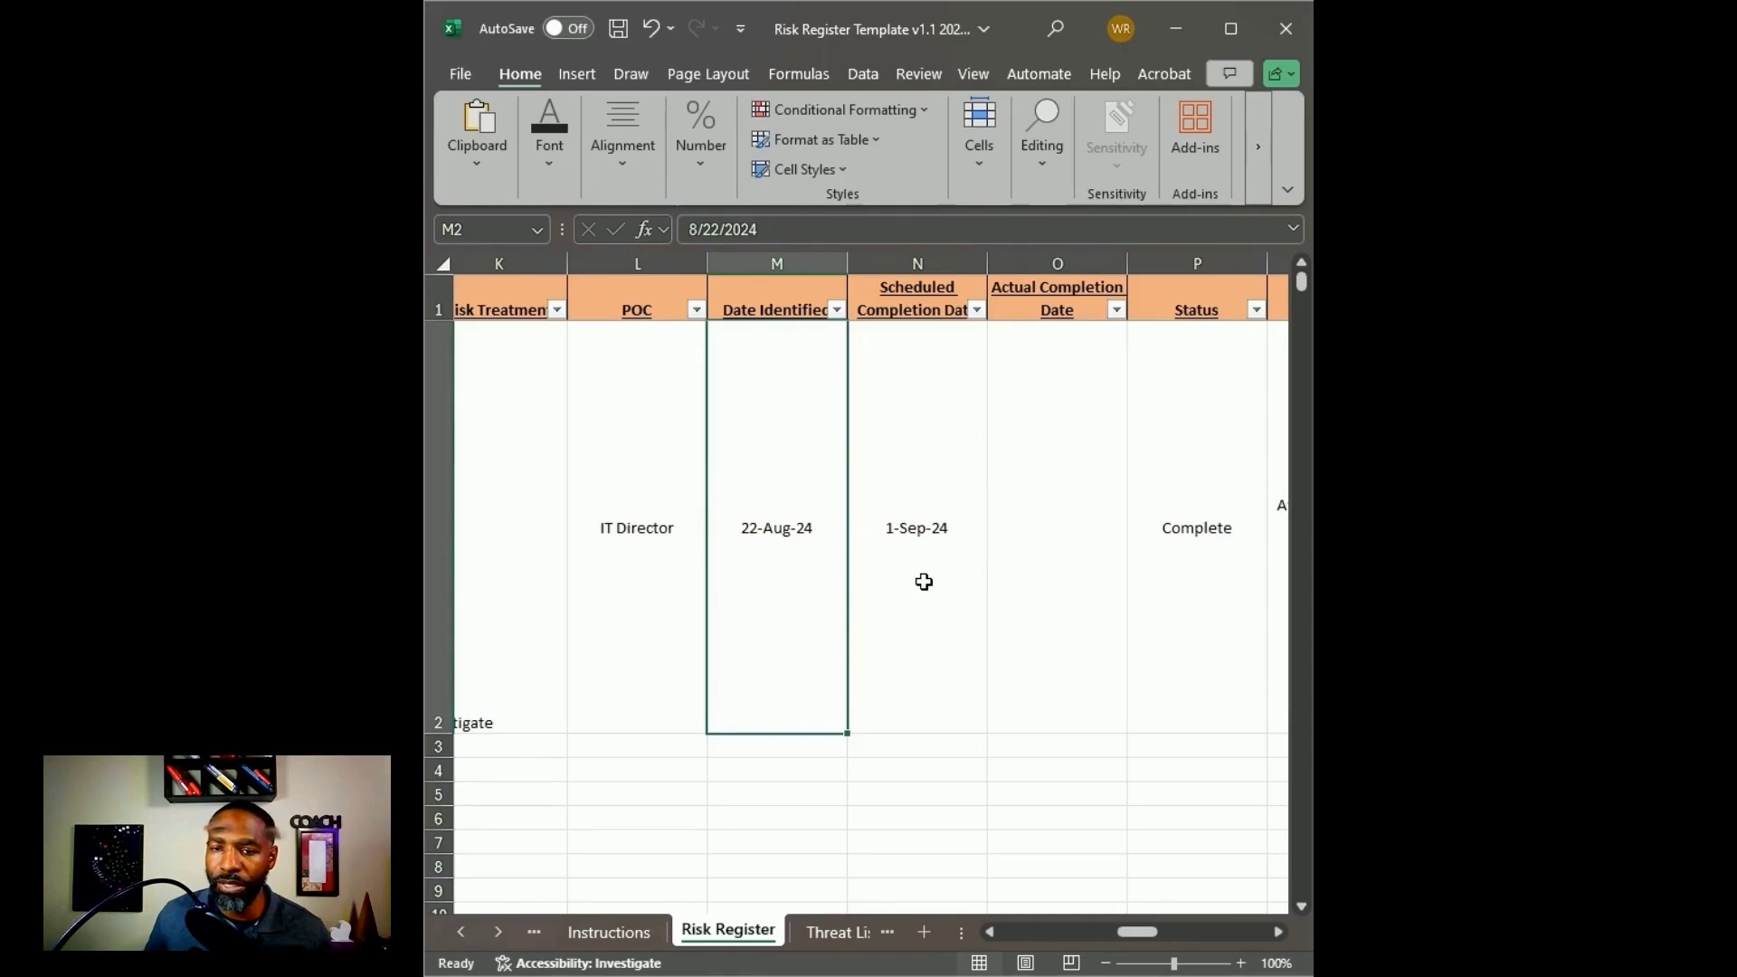
{"action": "left_click", "coordinate": [899, 466]}
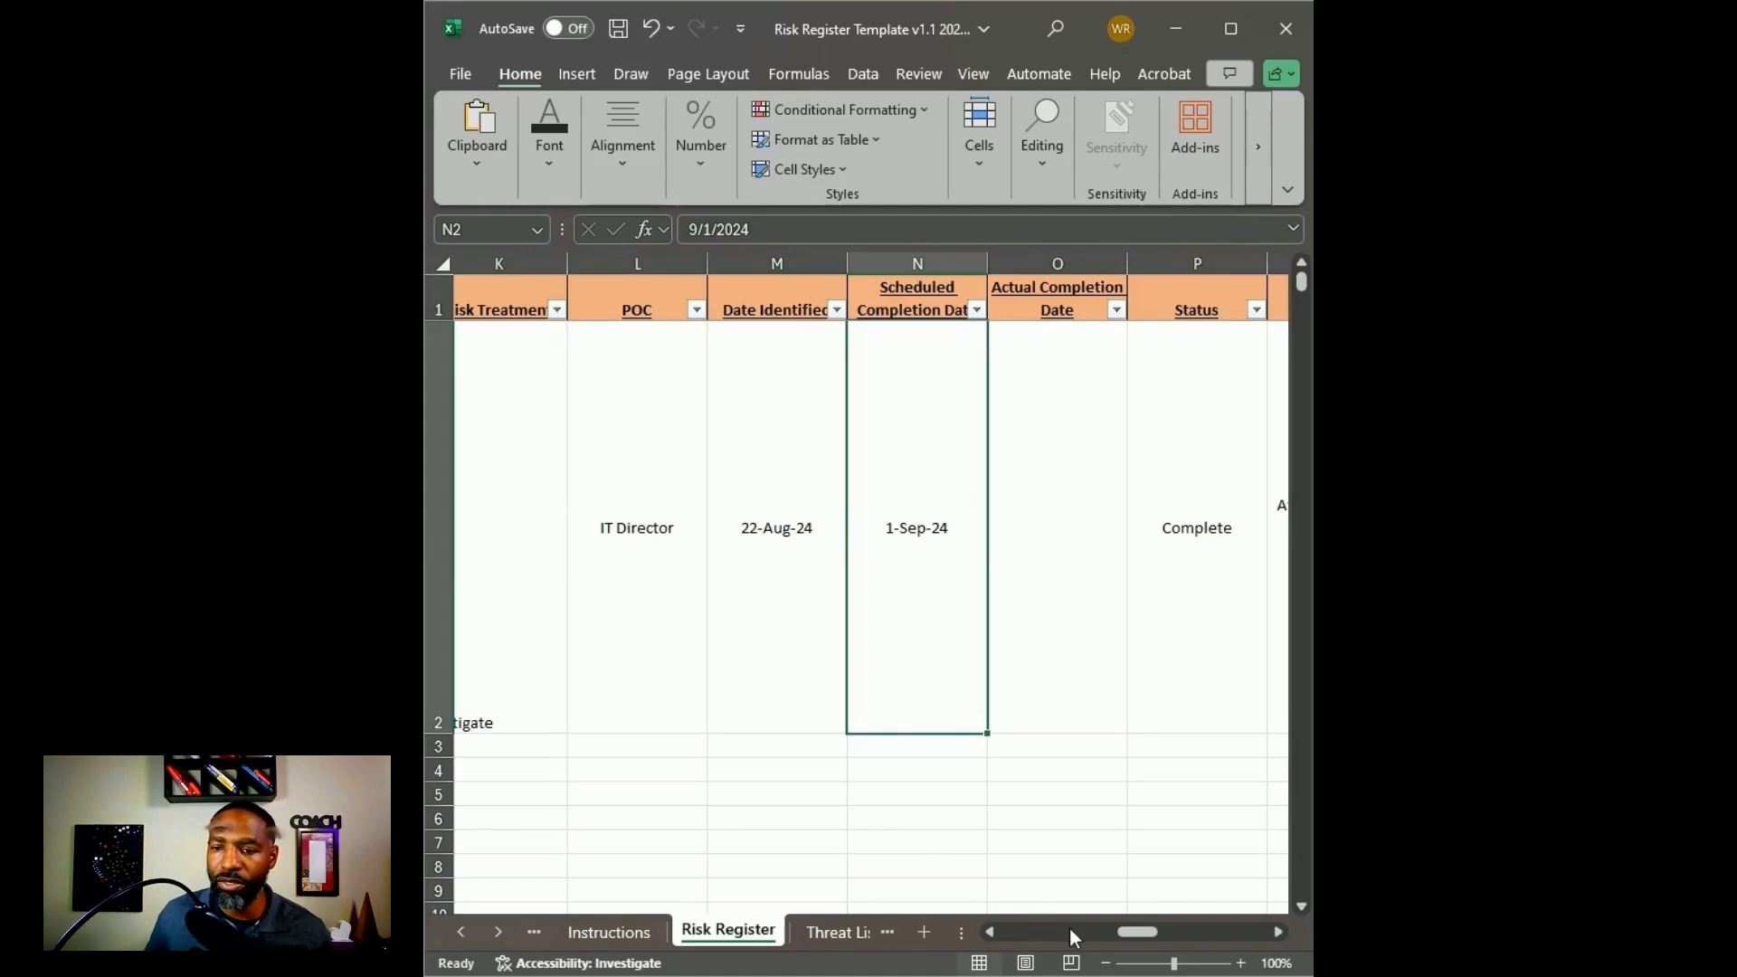
Go back to the sample risk's Risk Treatment cell, then select its Remediation Recommendations.
{"action": "left_click", "coordinate": [522, 475]}
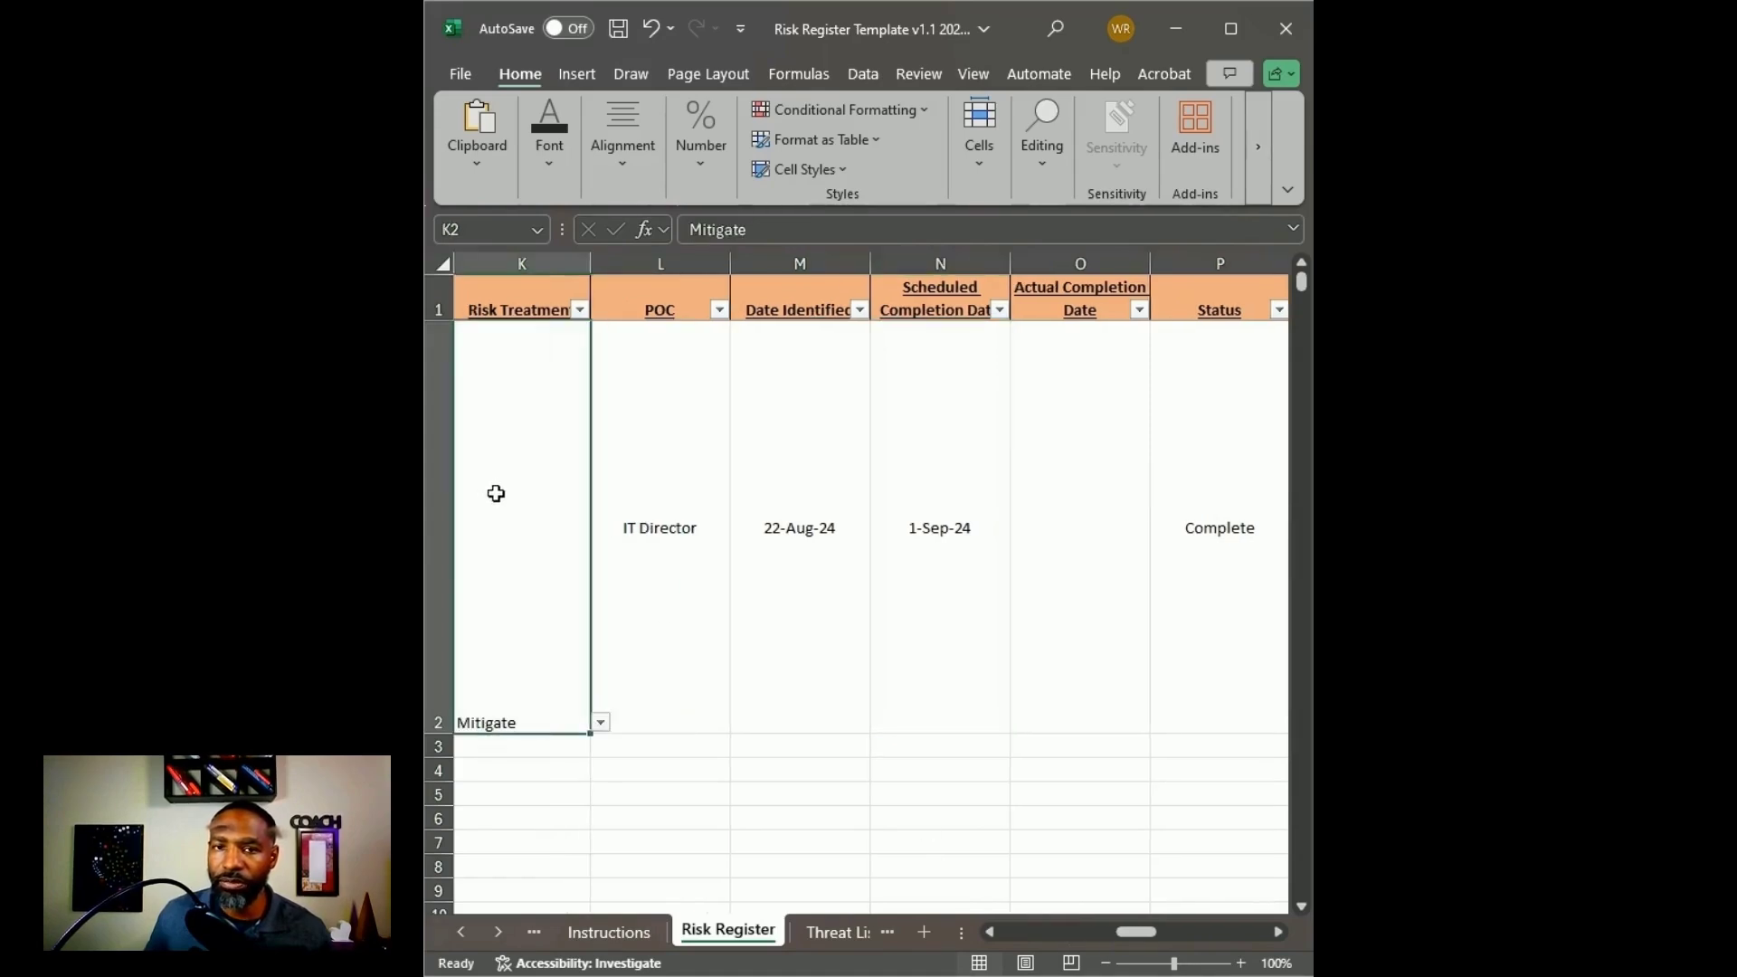
{"action": "left_click_drag", "start_coordinate": [1131, 932], "coordinate": [1105, 932]}
{"action": "left_click", "coordinate": [779, 539]}
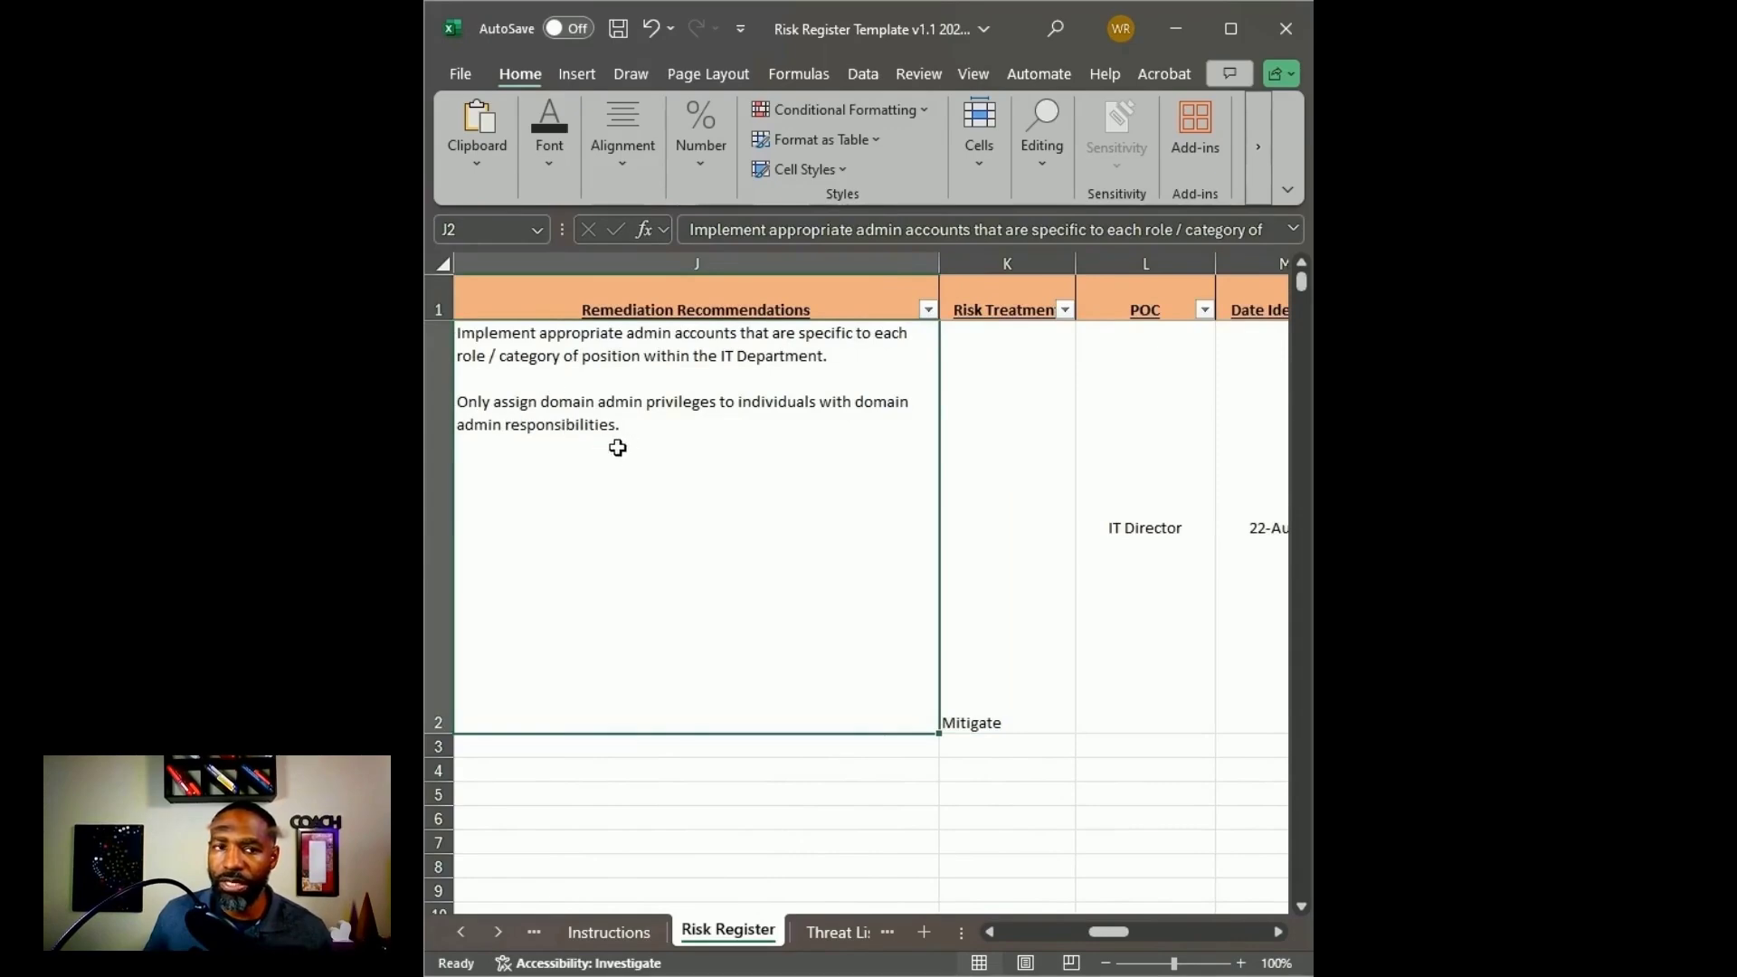
Return to the sample risk's Scheduled Completion Date, then select its empty Actual Completion Date.
{"action": "left_click_drag", "start_coordinate": [1120, 926], "coordinate": [1158, 937]}
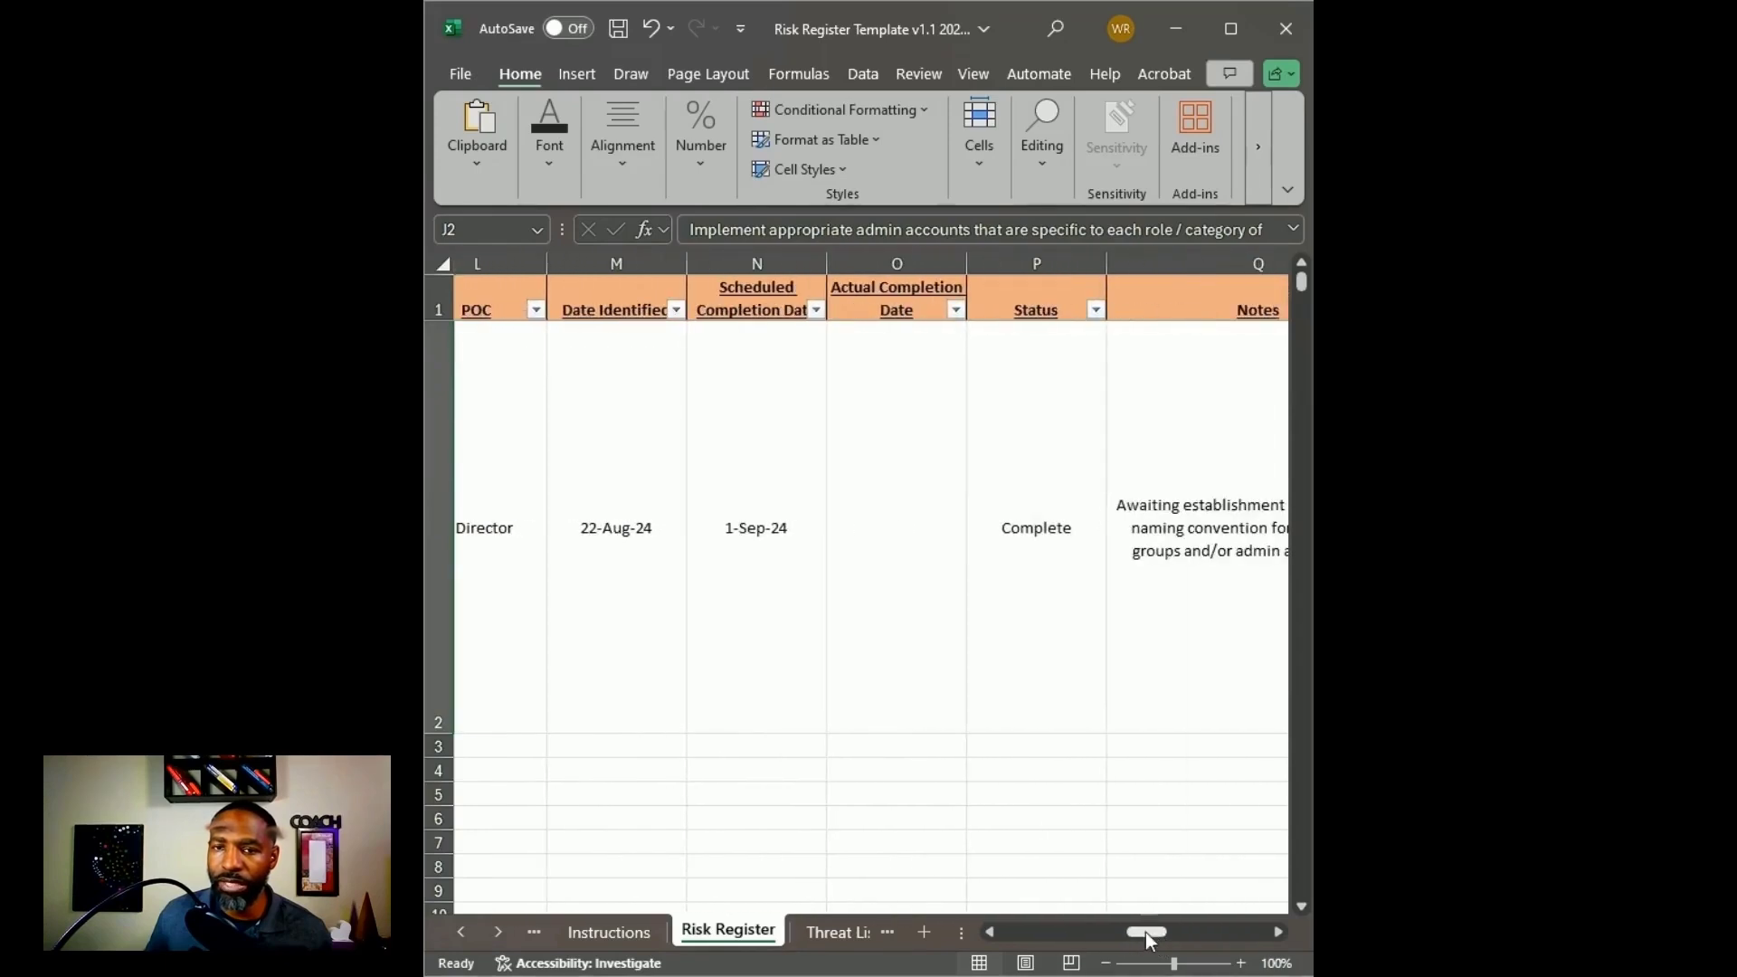
{"action": "left_click", "coordinate": [737, 426]}
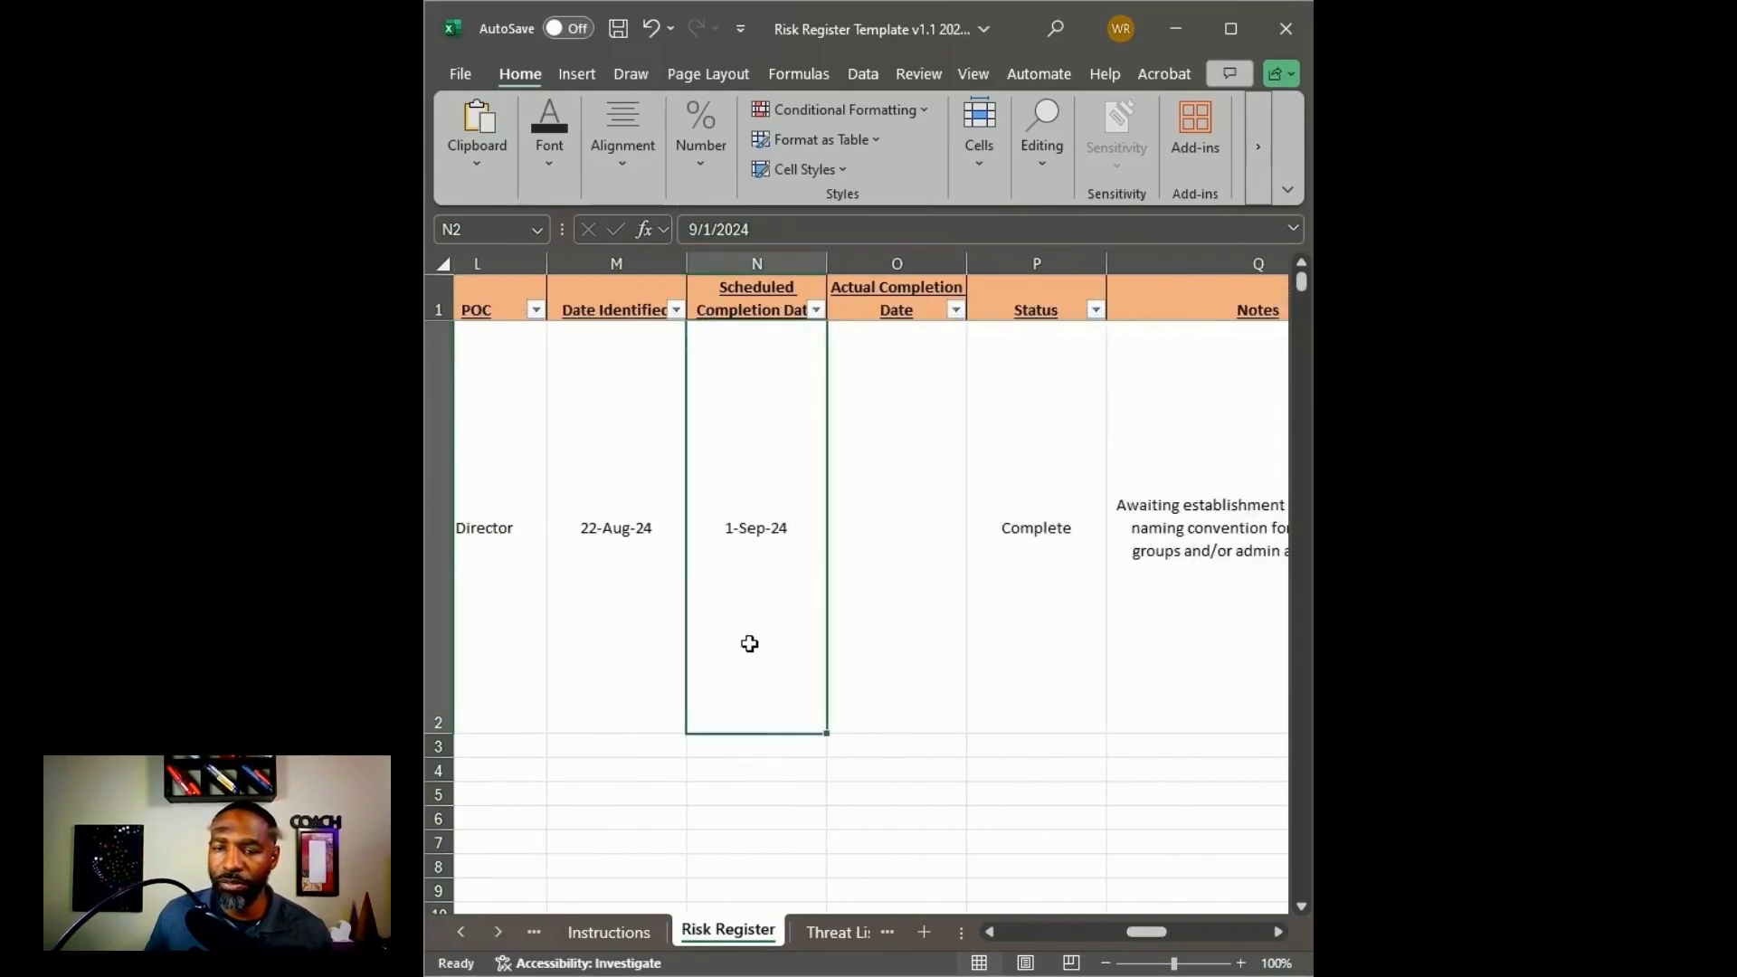
{"action": "left_click", "coordinate": [853, 576]}
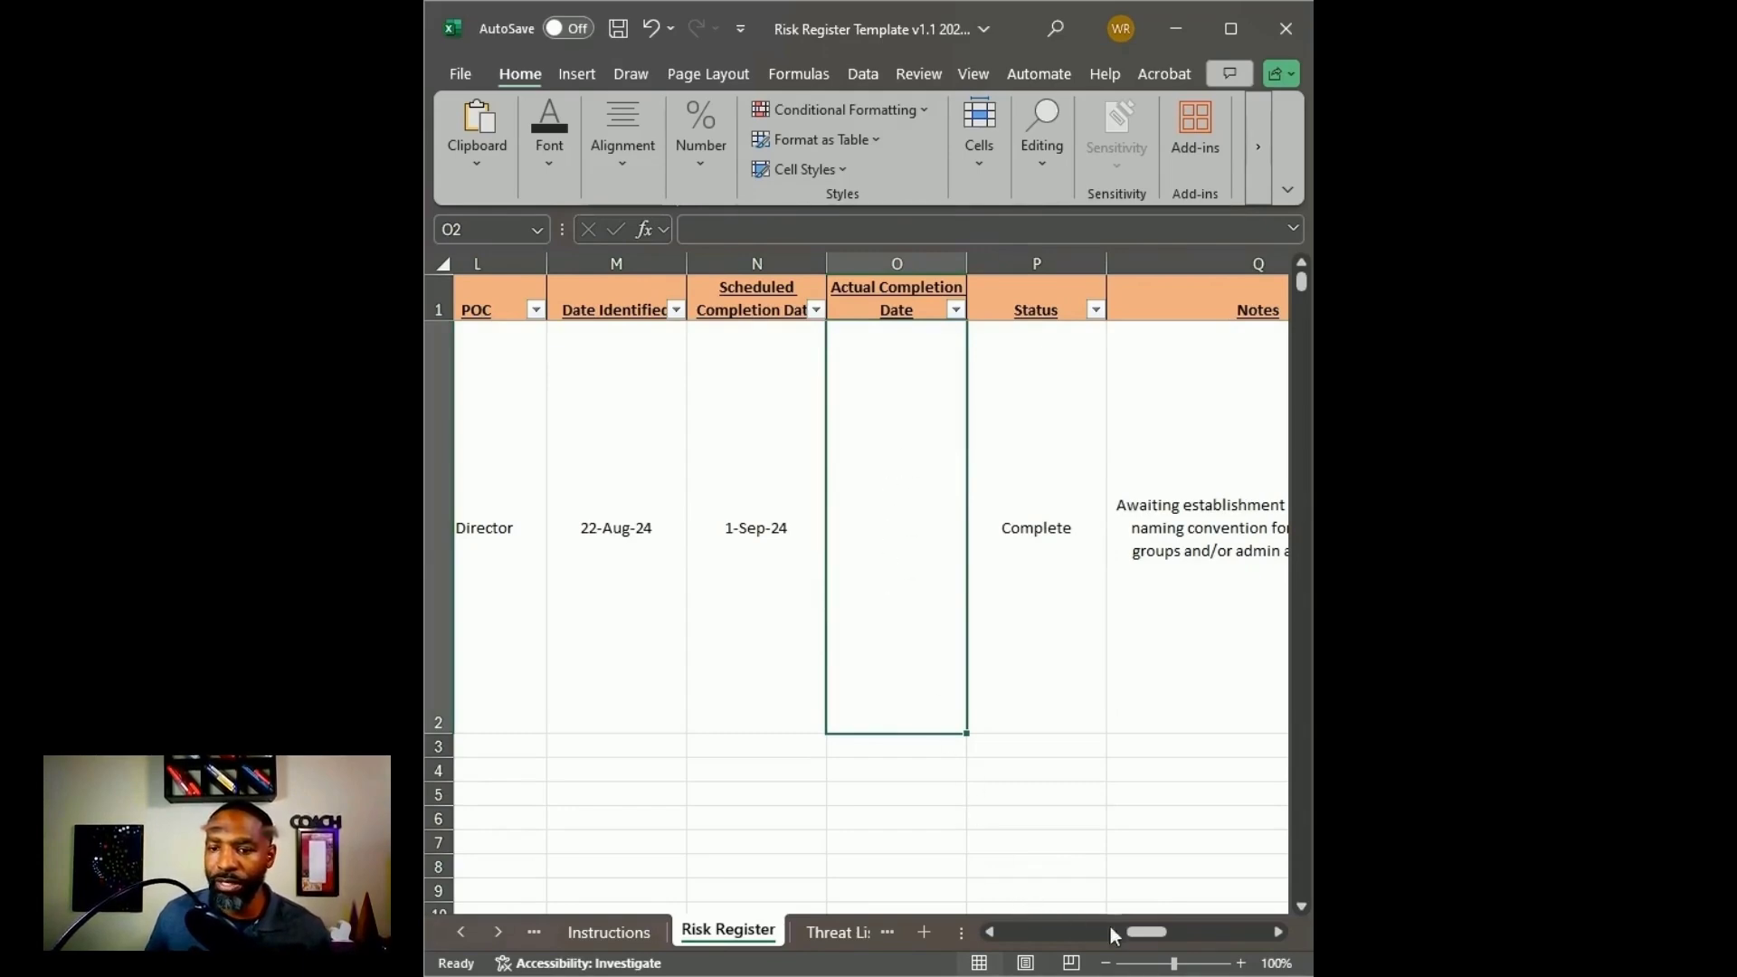
Set the sample risk's Status to In Progress.
{"action": "scroll", "coordinate": [1114, 936], "scroll_direction": "right", "scroll_amount": 2}
{"action": "left_click", "coordinate": [926, 524]}
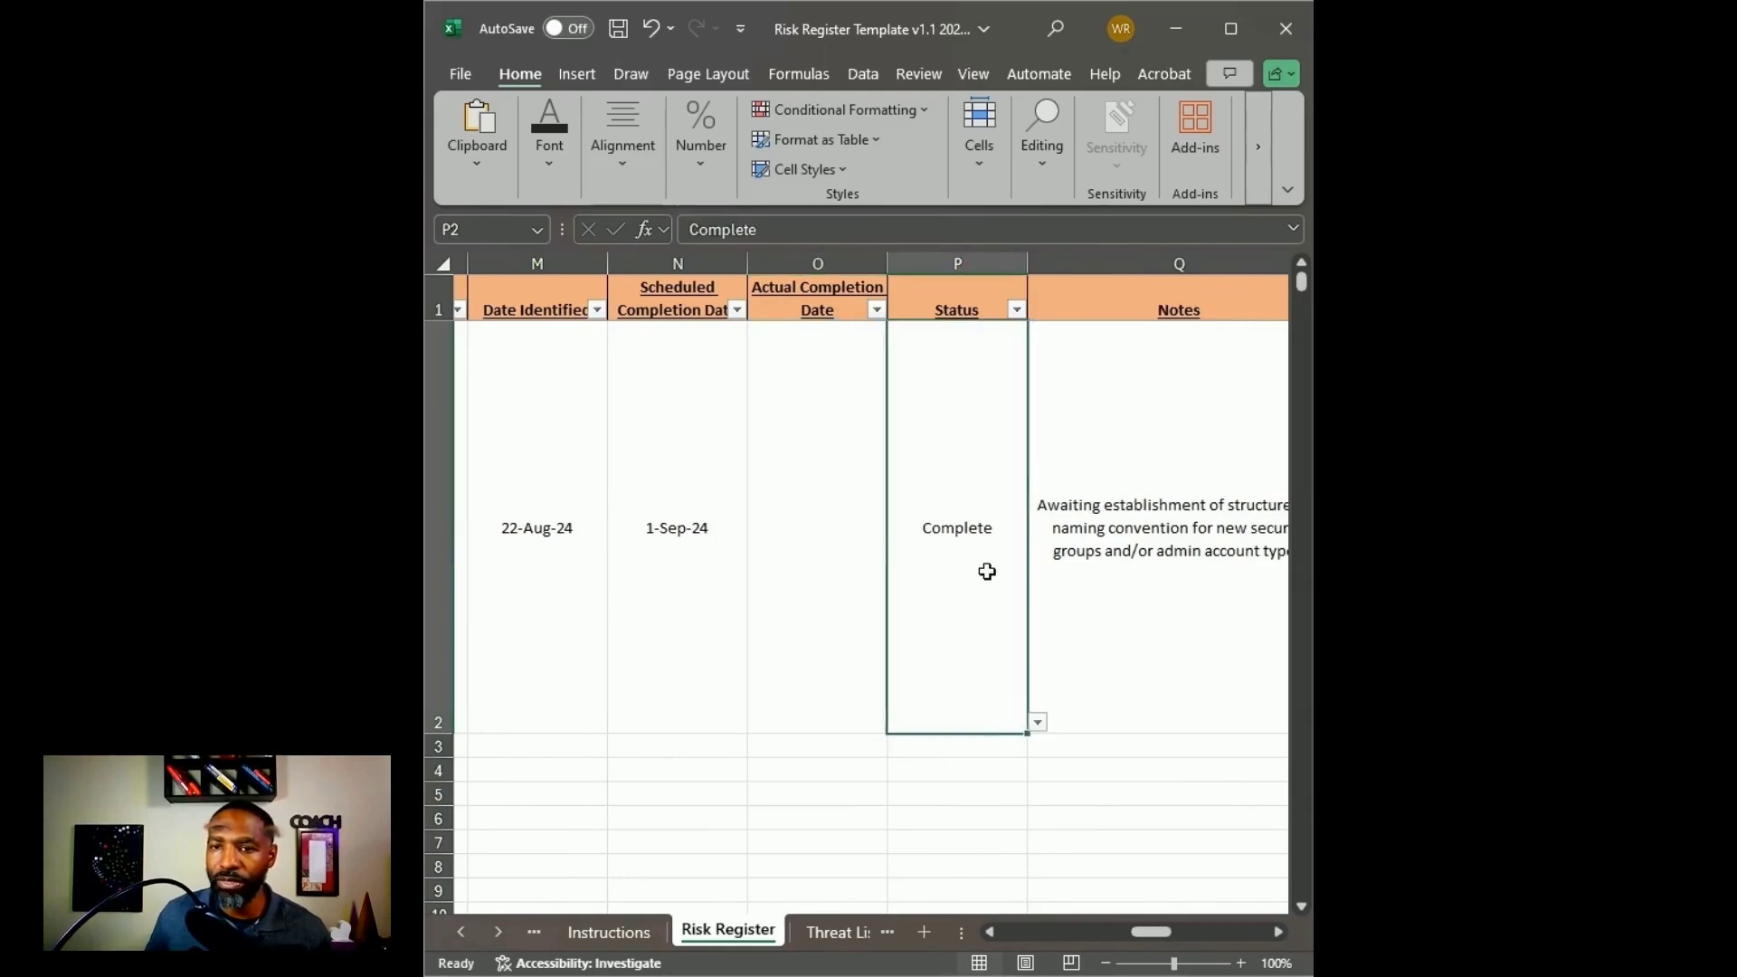
{"action": "left_click", "coordinate": [957, 767]}
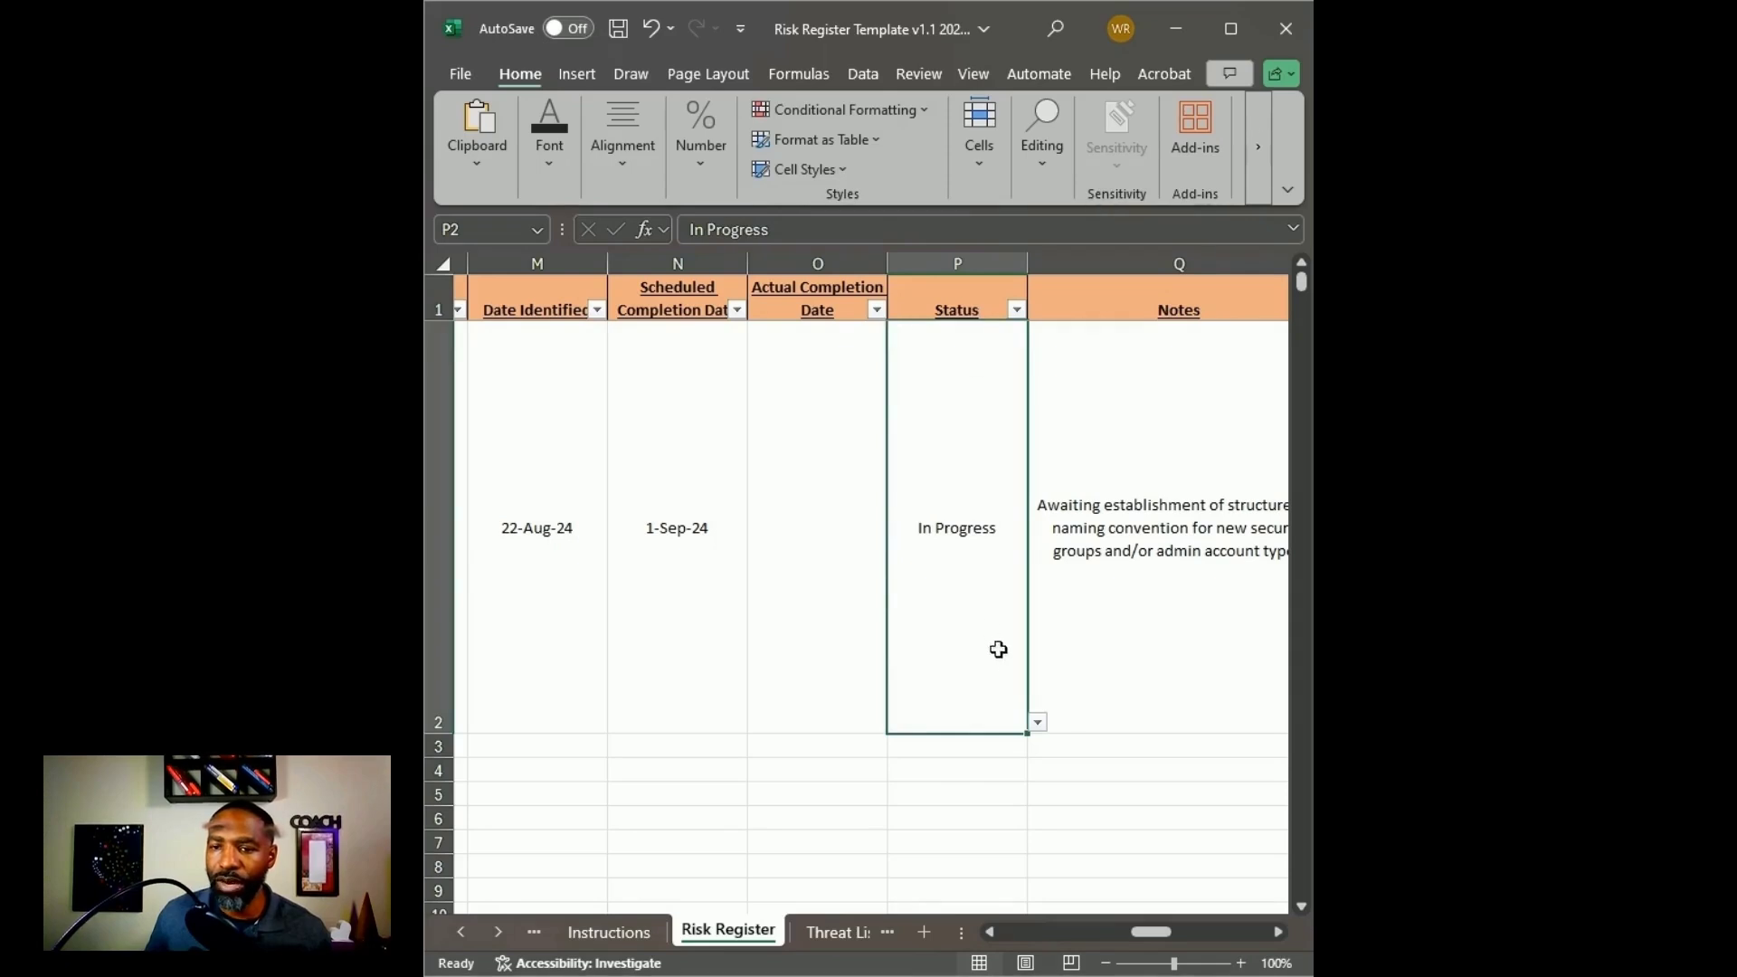
Reopen the Status choices and set the sample risk to Not Started, then undo that change.
{"action": "left_click", "coordinate": [1036, 715]}
{"action": "left_click", "coordinate": [995, 710]}
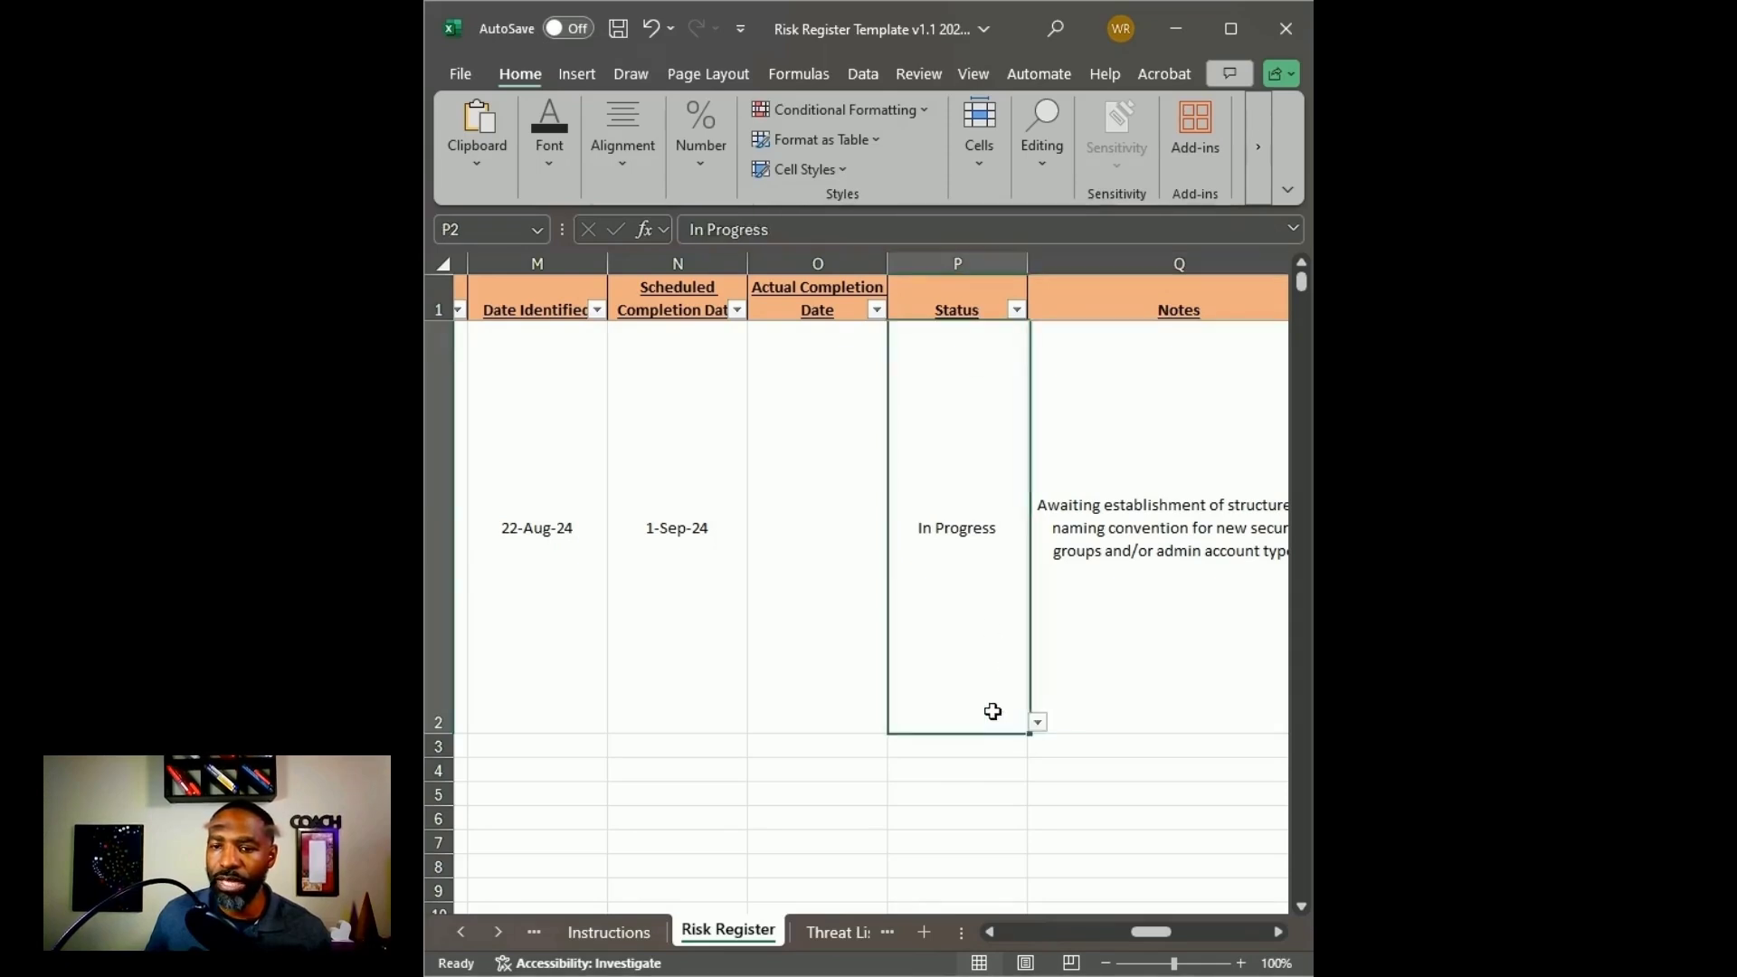
{"action": "left_click", "coordinate": [1038, 722]}
{"action": "left_click", "coordinate": [1006, 752]}
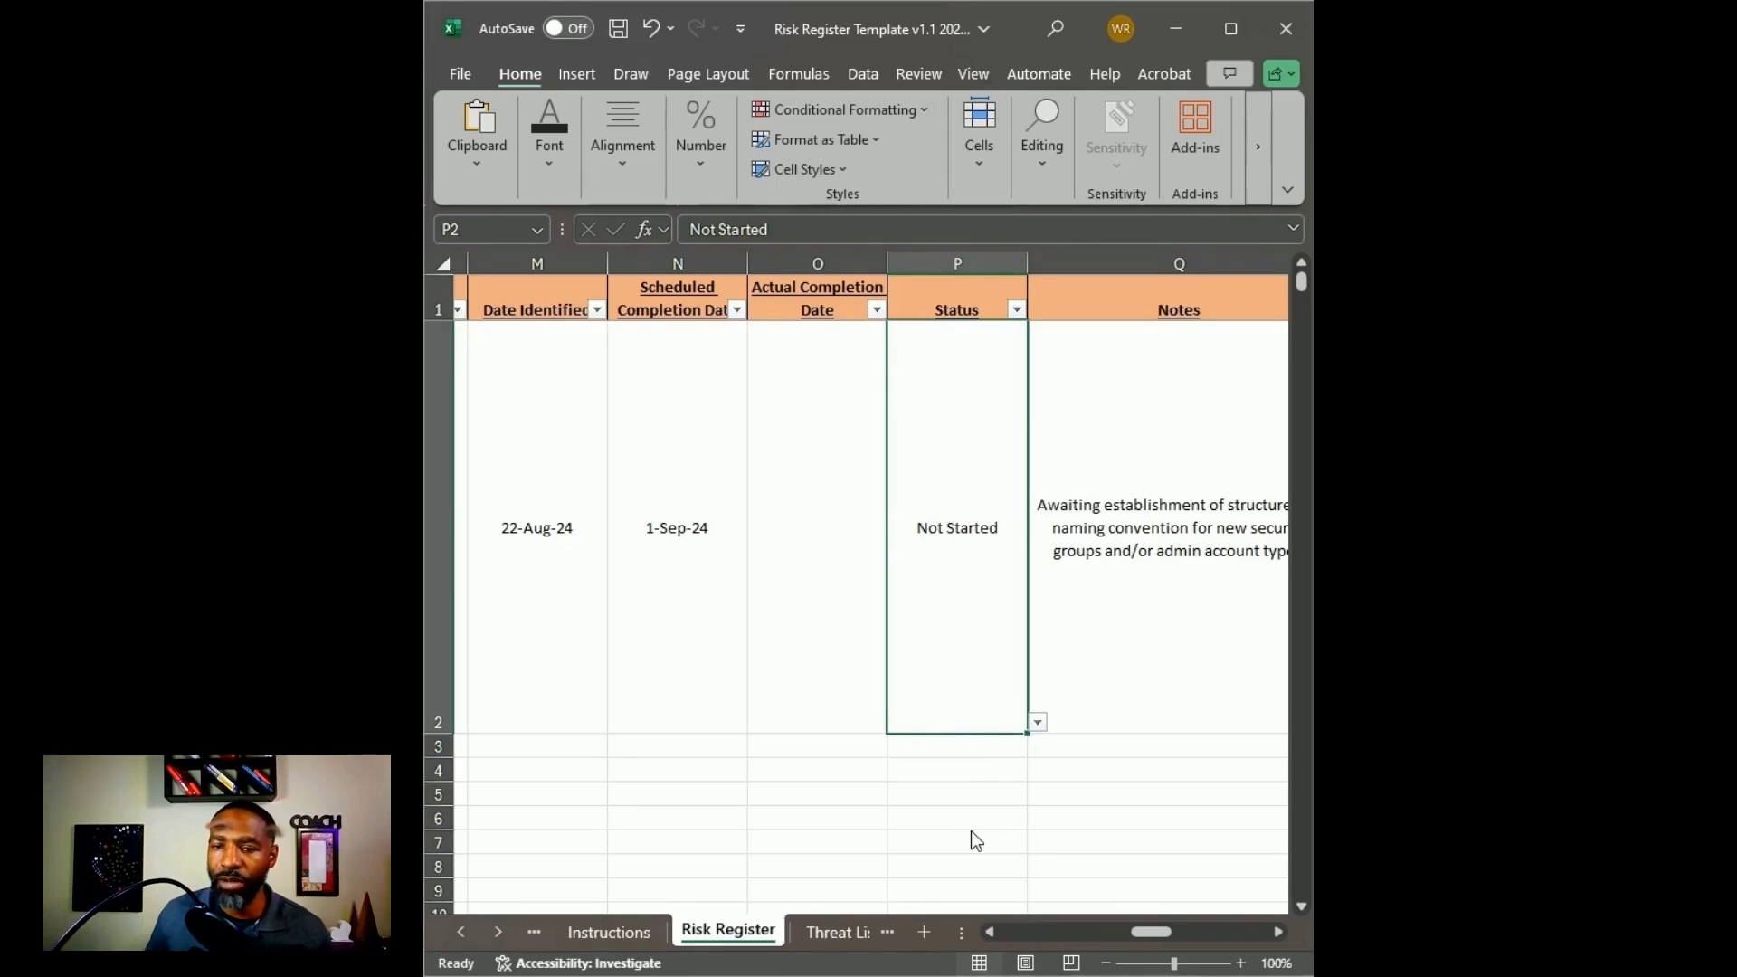
{"action": "key", "text": "ctrl+z"}
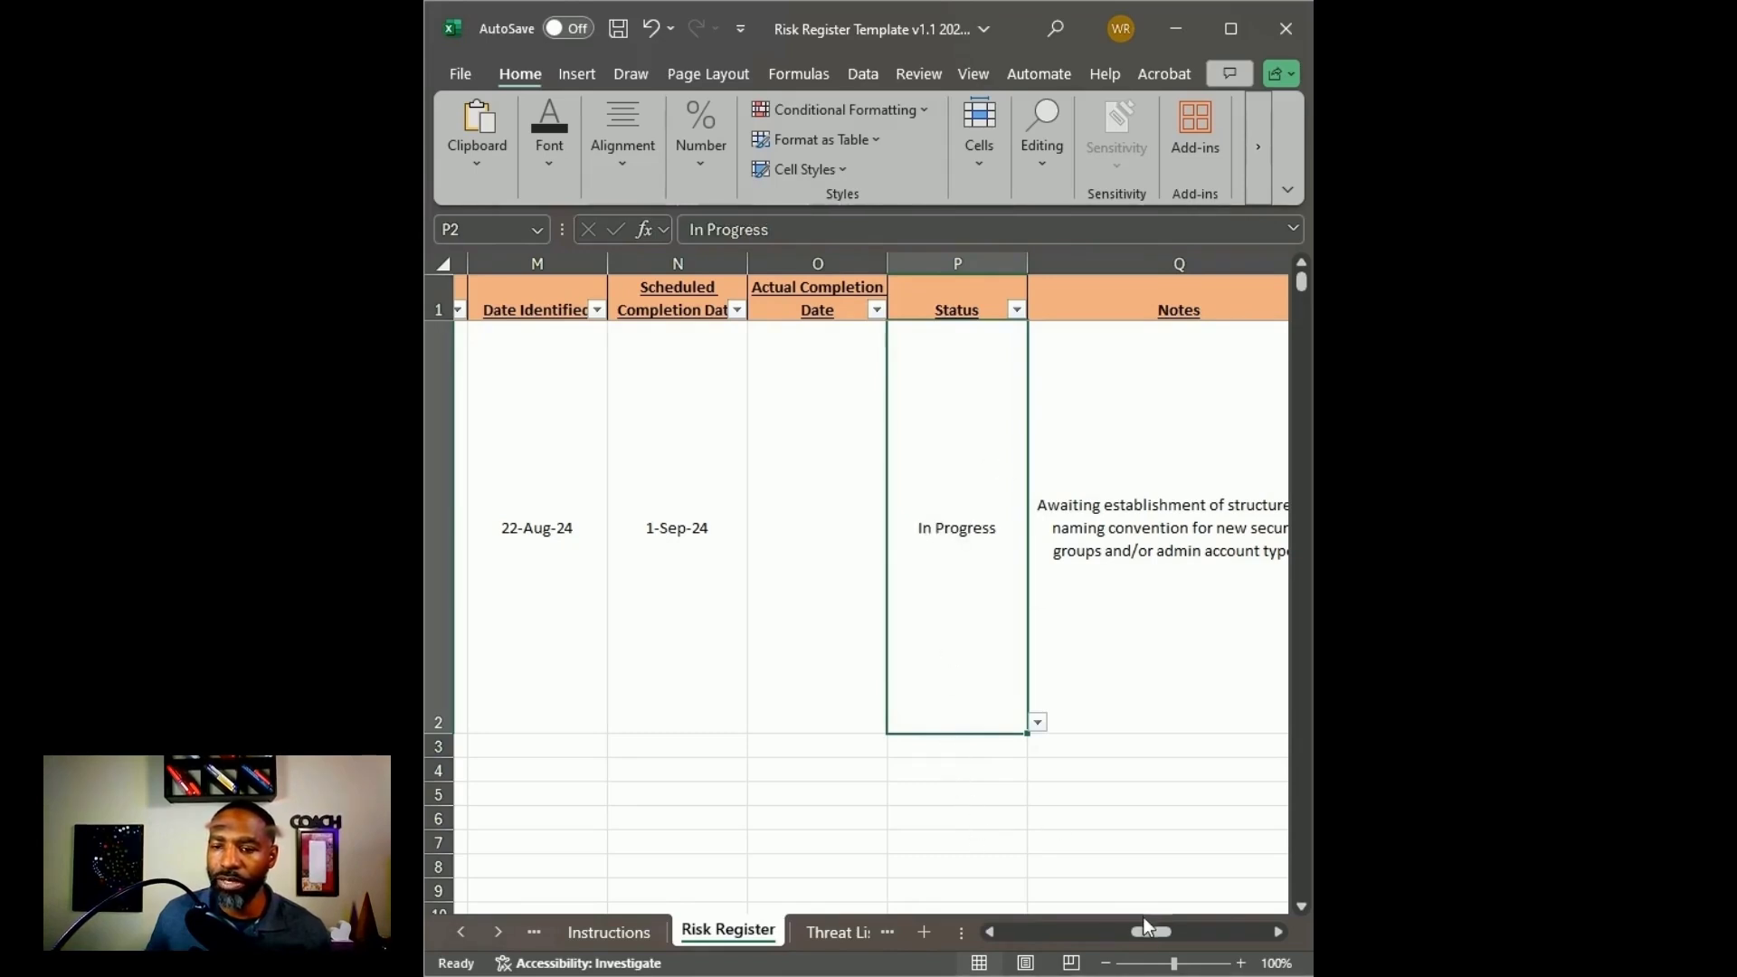
Select the sample risk's Notes cell to read it, then review the date and status columns before it.
{"action": "left_click_drag", "start_coordinate": [1143, 931], "coordinate": [1160, 932]}
{"action": "left_click", "coordinate": [931, 492]}
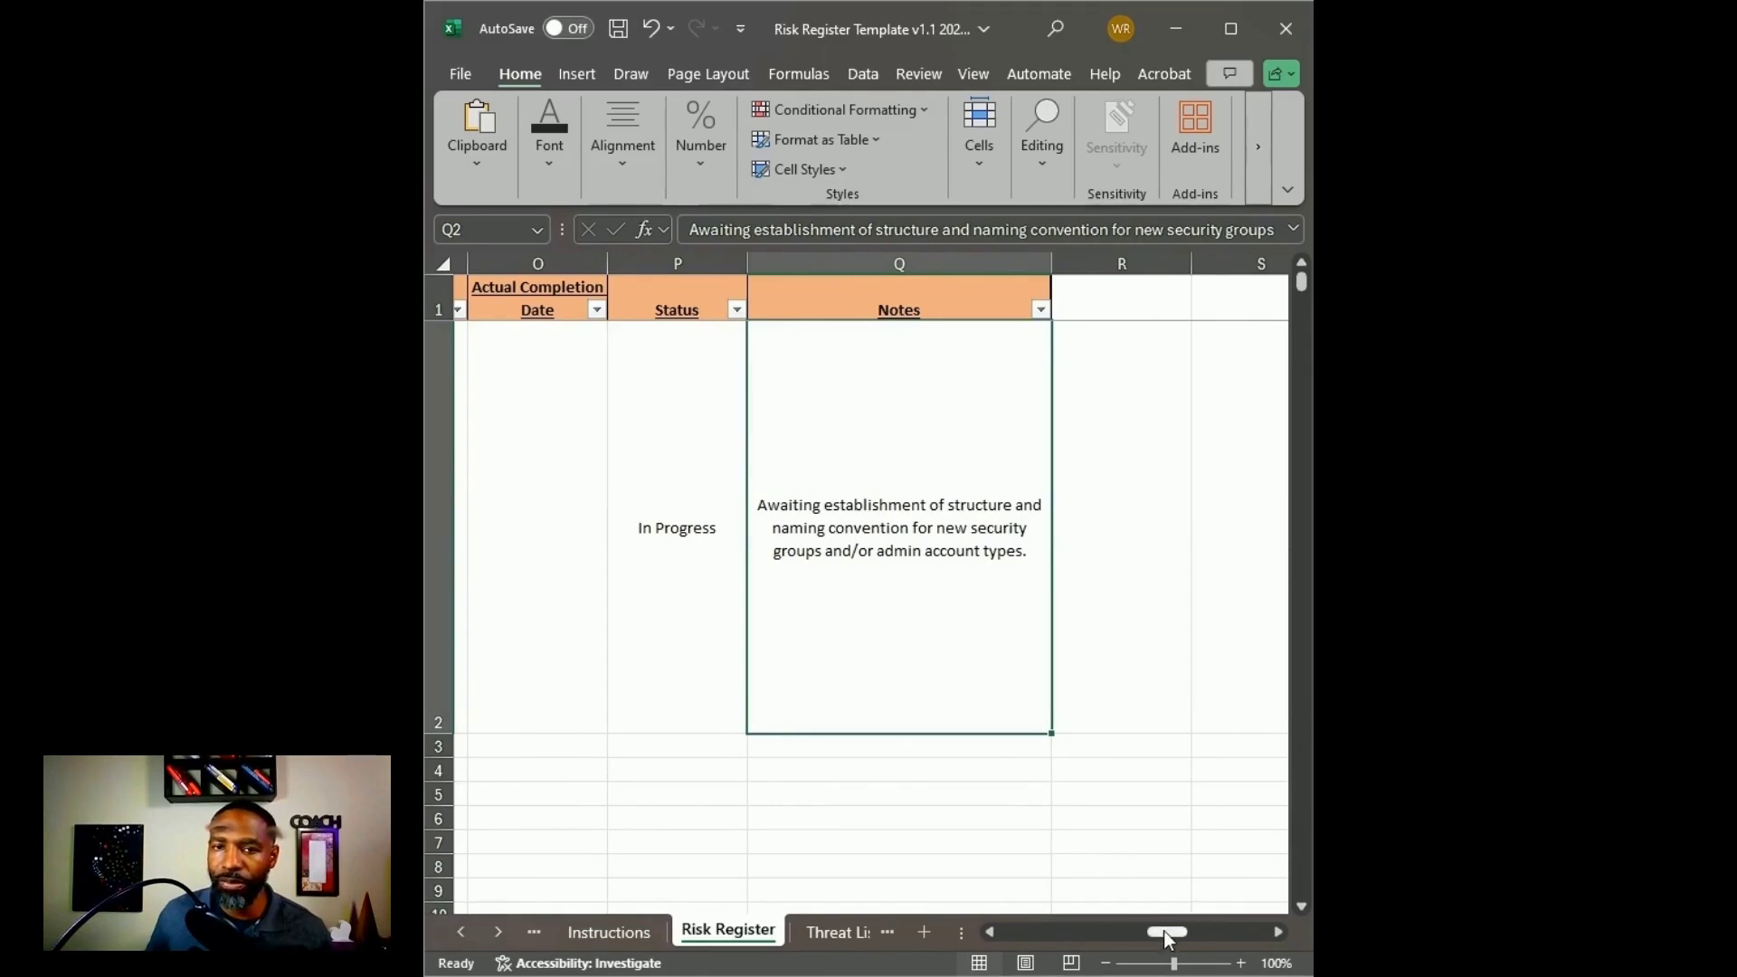
{"action": "left_click_drag", "start_coordinate": [1163, 931], "coordinate": [1147, 931]}
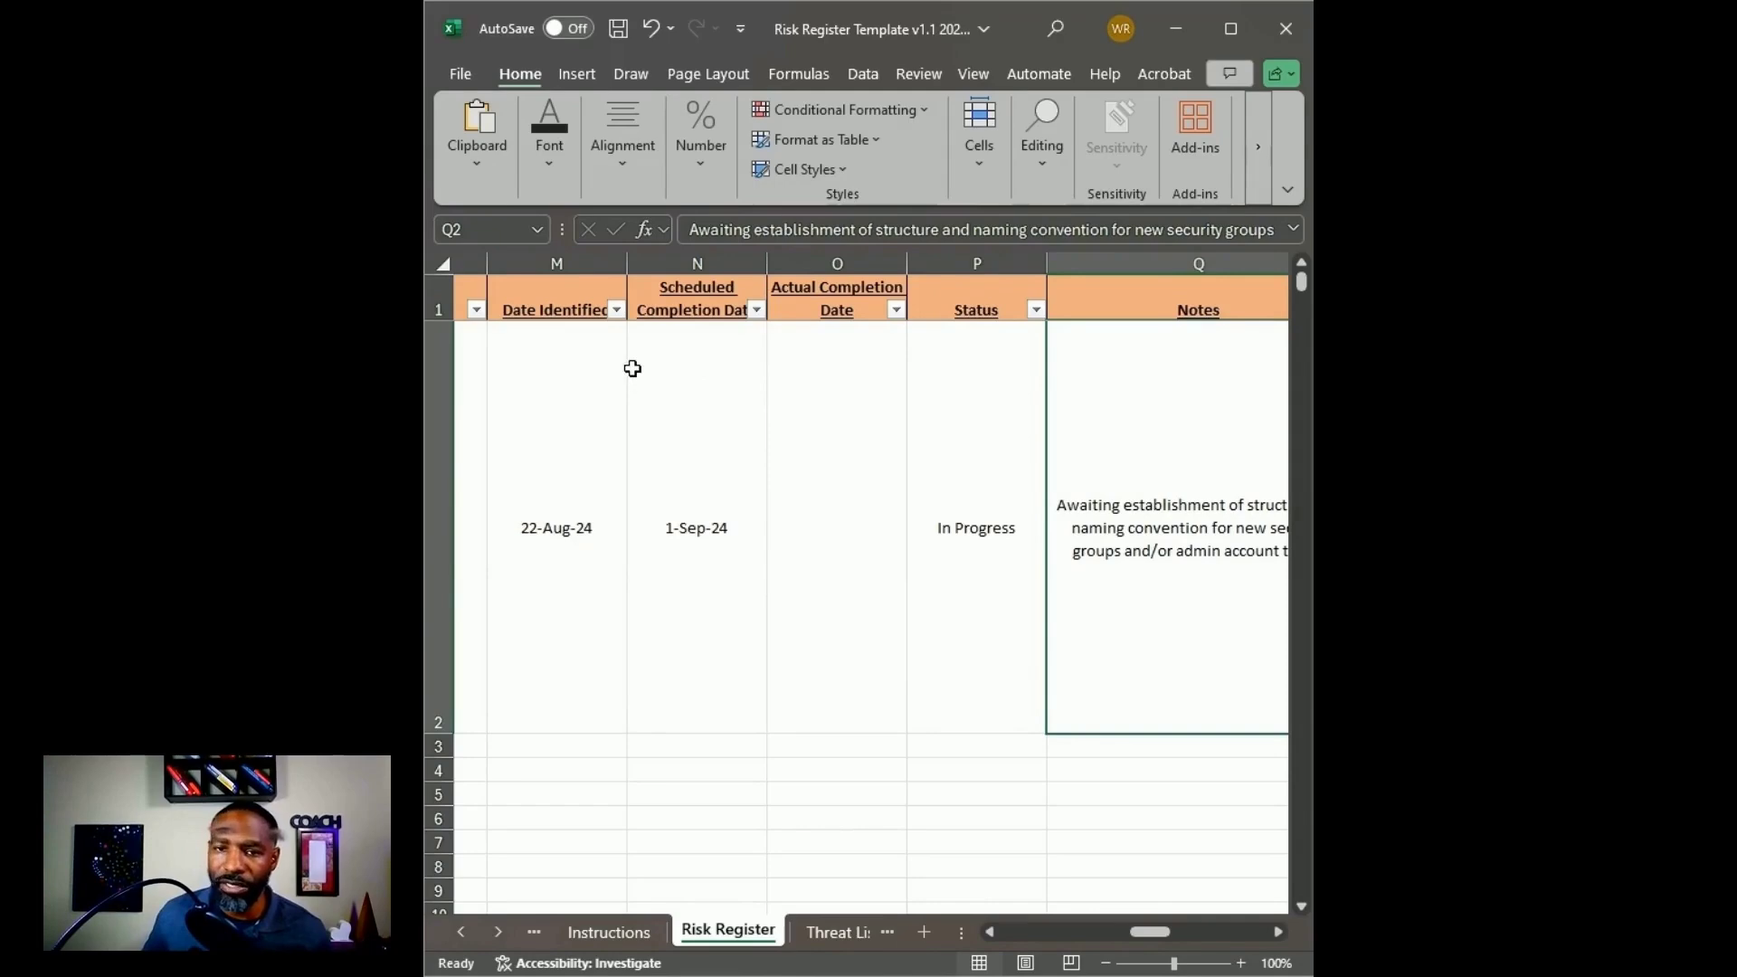
Open the sample risk's Notes for editing, placing the cursor at the end of the text and then within its first line.
{"action": "left_click_drag", "start_coordinate": [1135, 933], "coordinate": [1146, 931]}
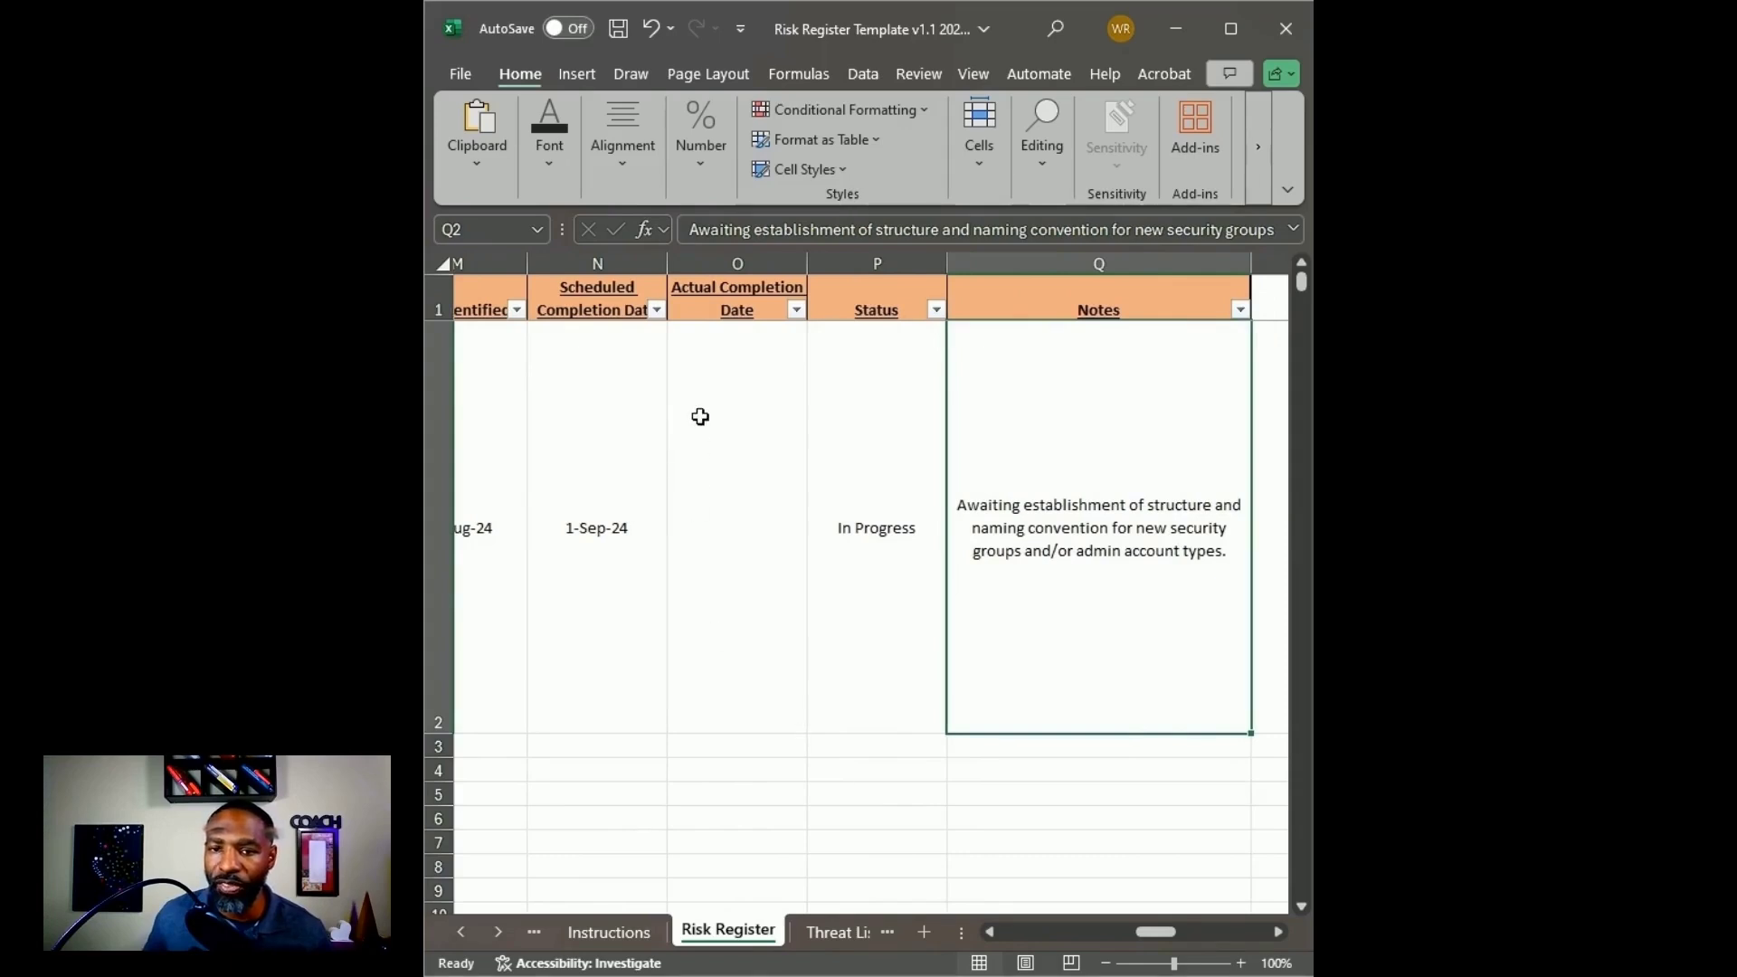
{"action": "double_click", "coordinate": [1002, 578]}
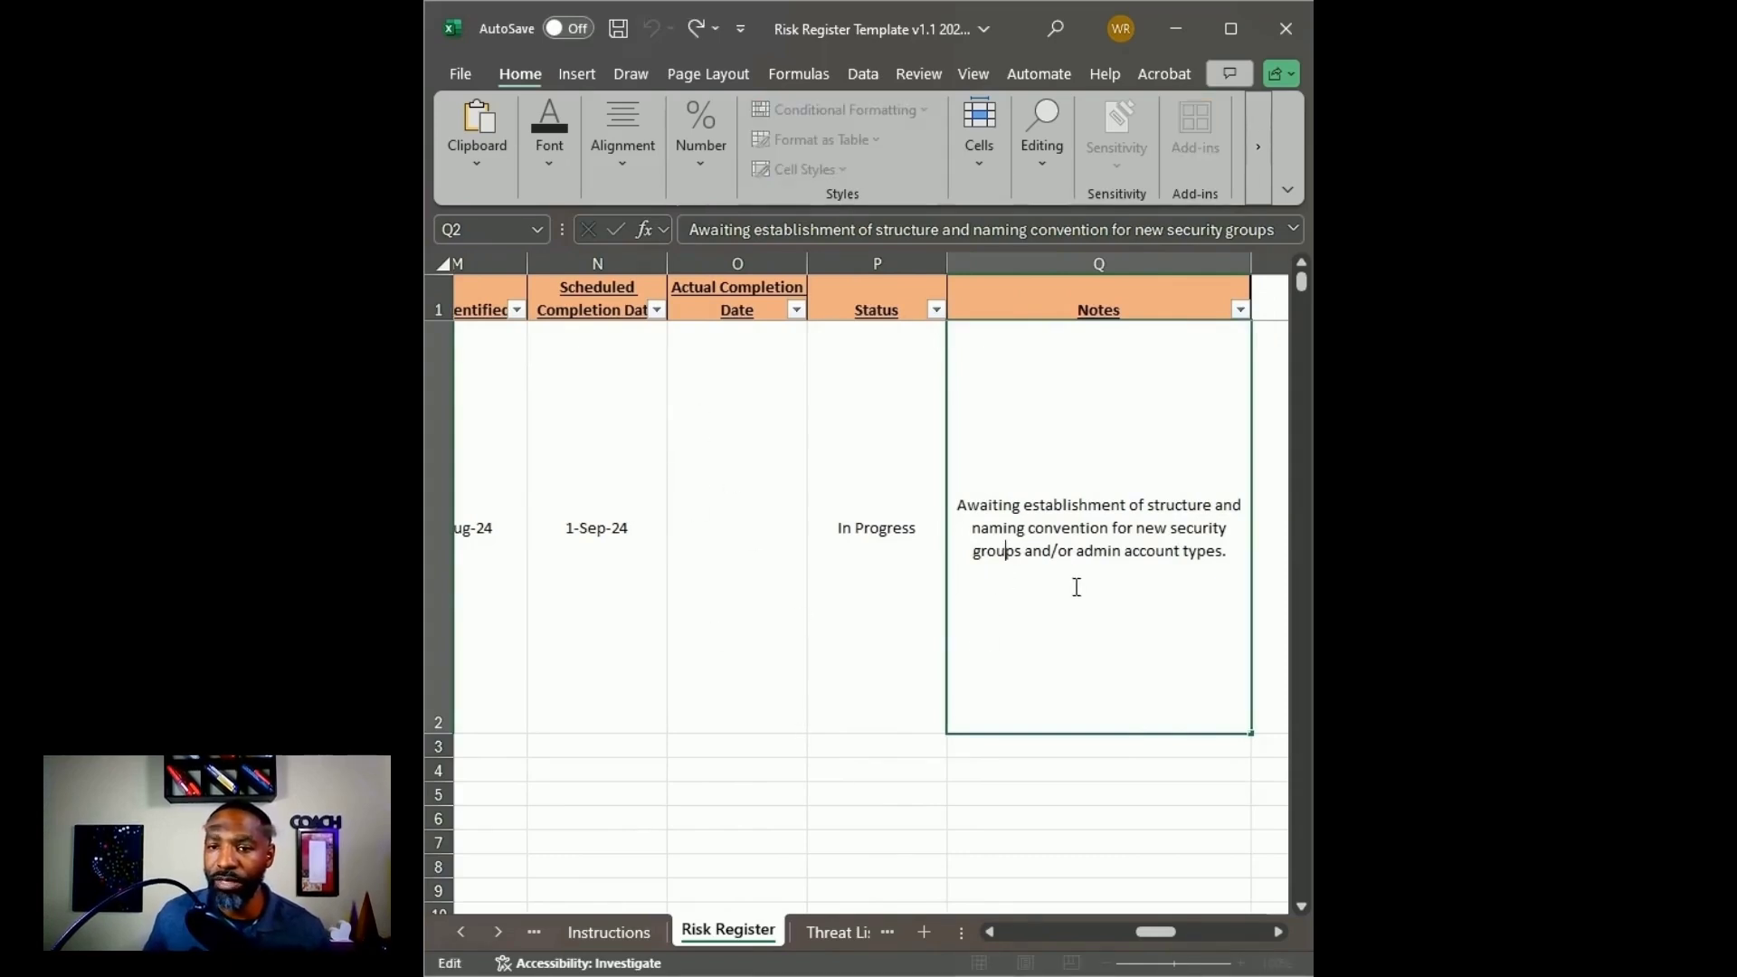
{"action": "left_click", "coordinate": [1237, 551]}
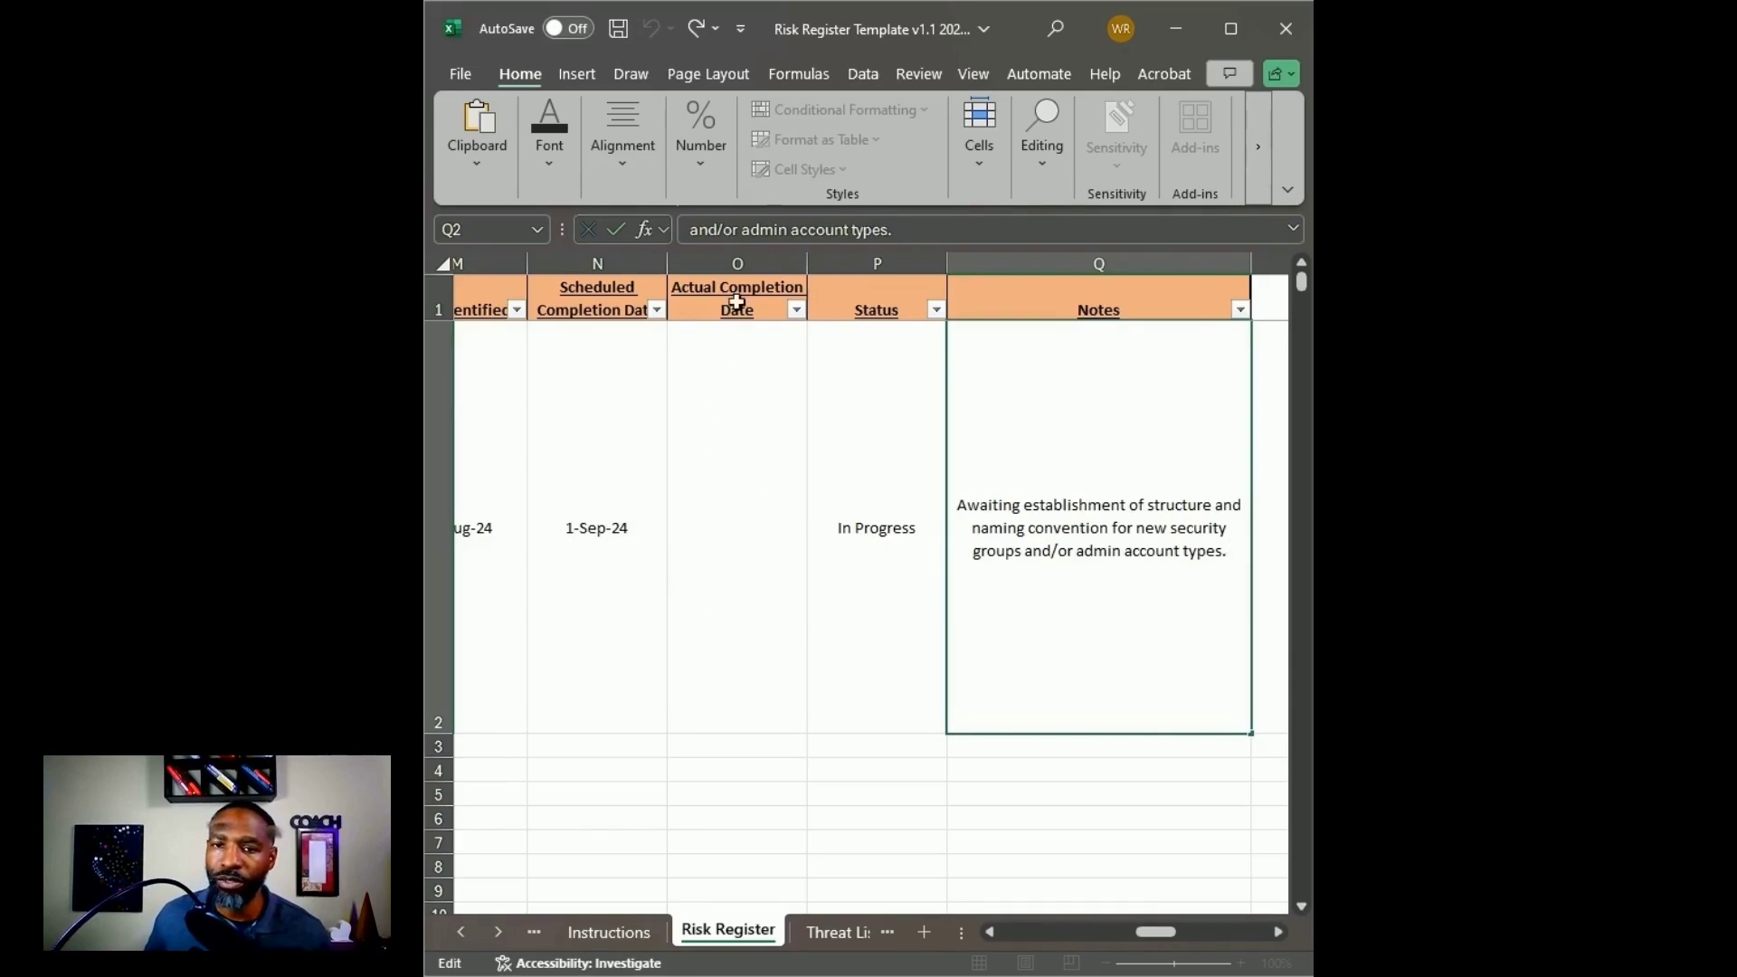
{"action": "left_click", "coordinate": [1064, 496]}
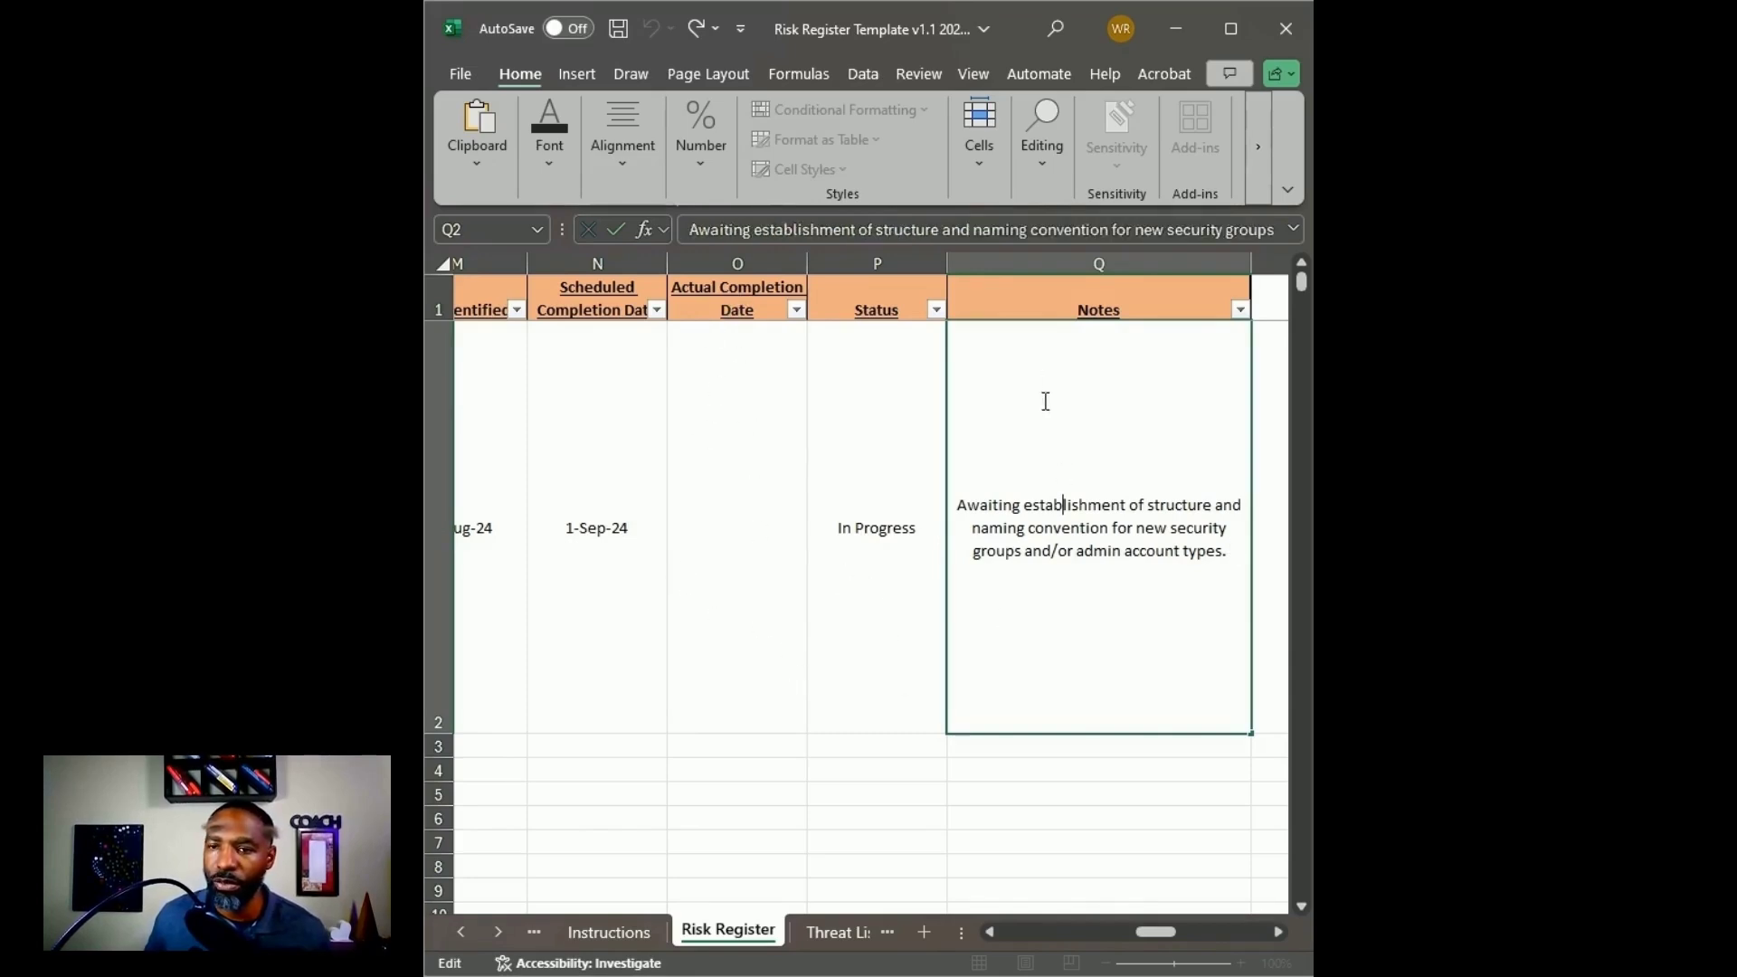